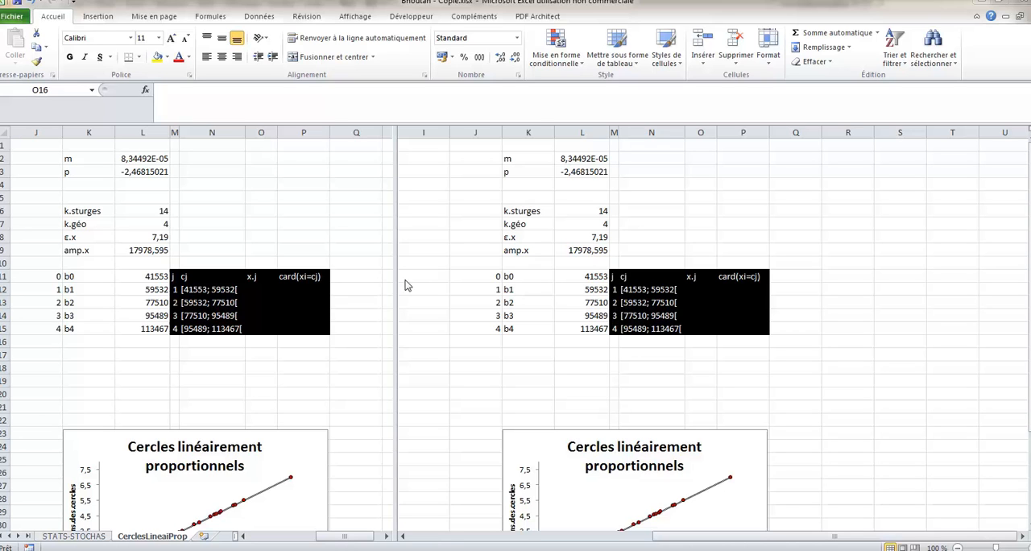
# - Enter the first class centre in O12 as =ARRONDI(MOYENNE(L11:L12);0)
pyautogui.click(334, 536)
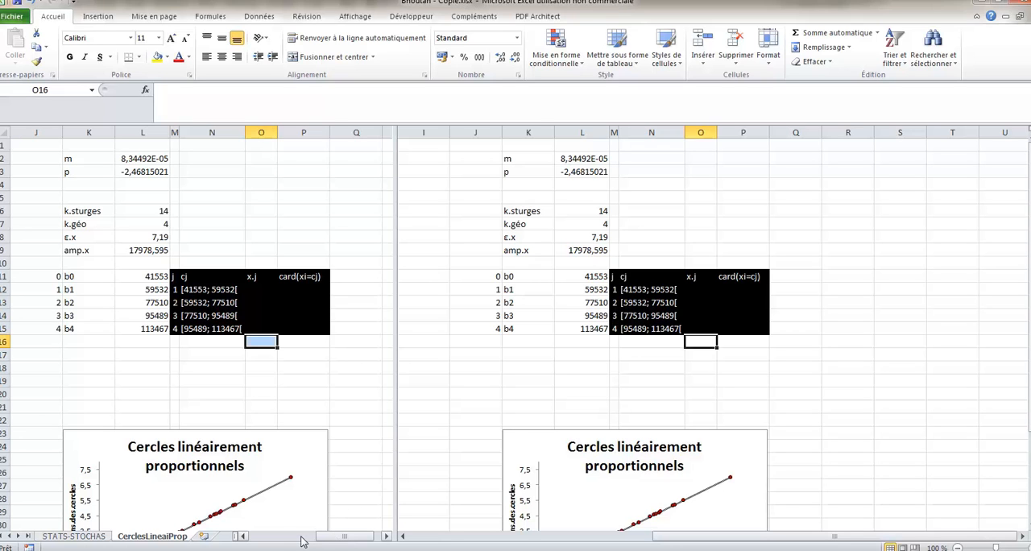
pyautogui.moveTo(326, 542); pyautogui.dragTo(274, 536)
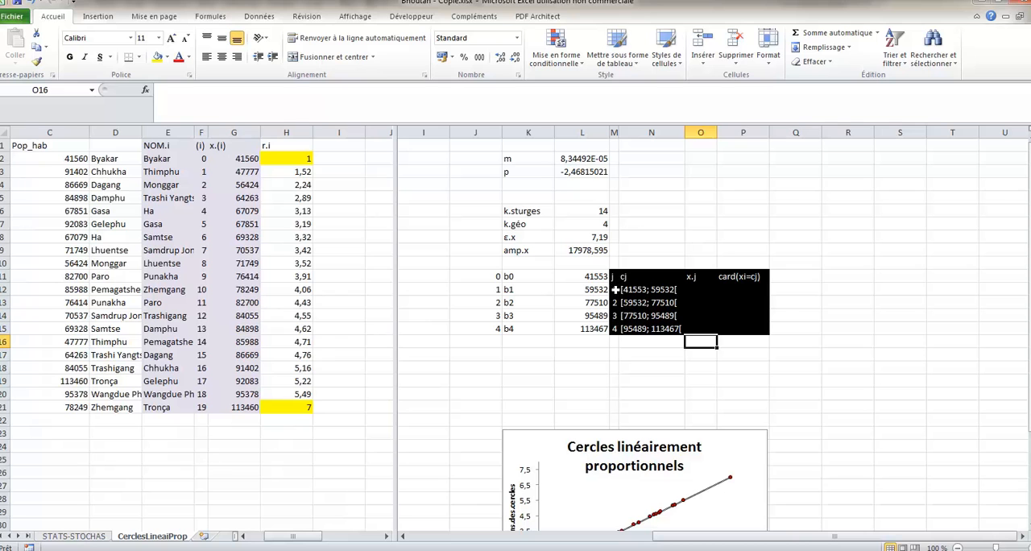
pyautogui.click(698, 289)
pyautogui.write('=')
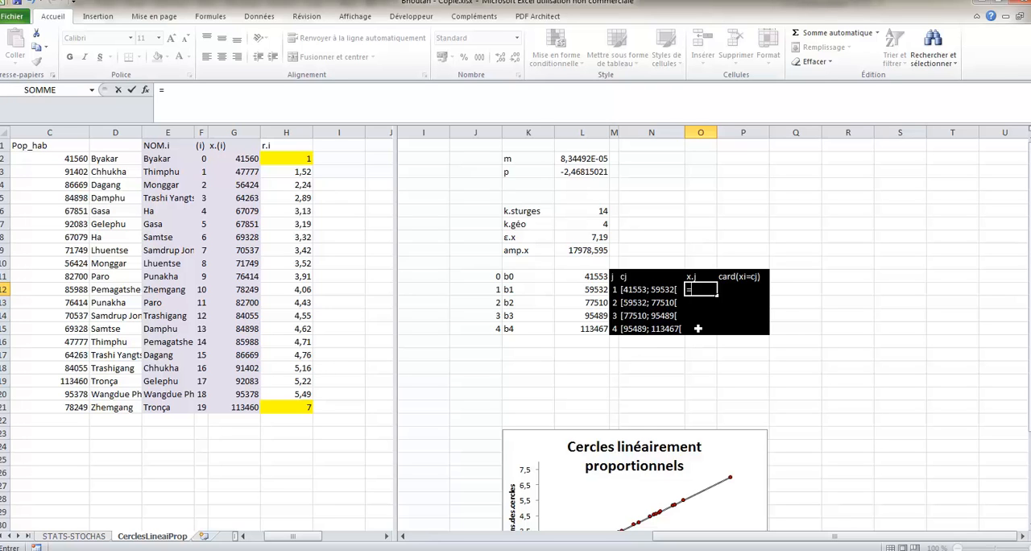
pyautogui.write('arrondi(')
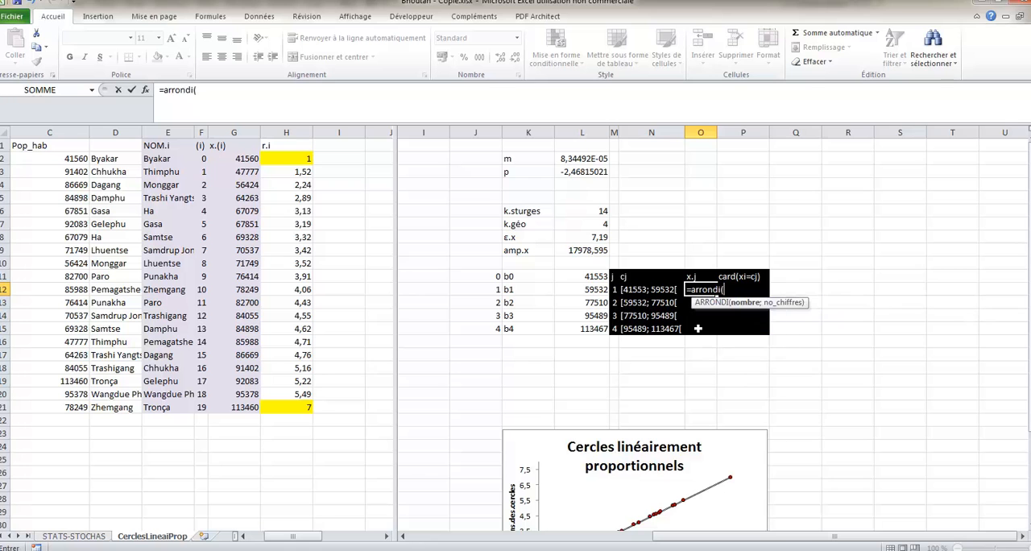
pyautogui.write('mo')
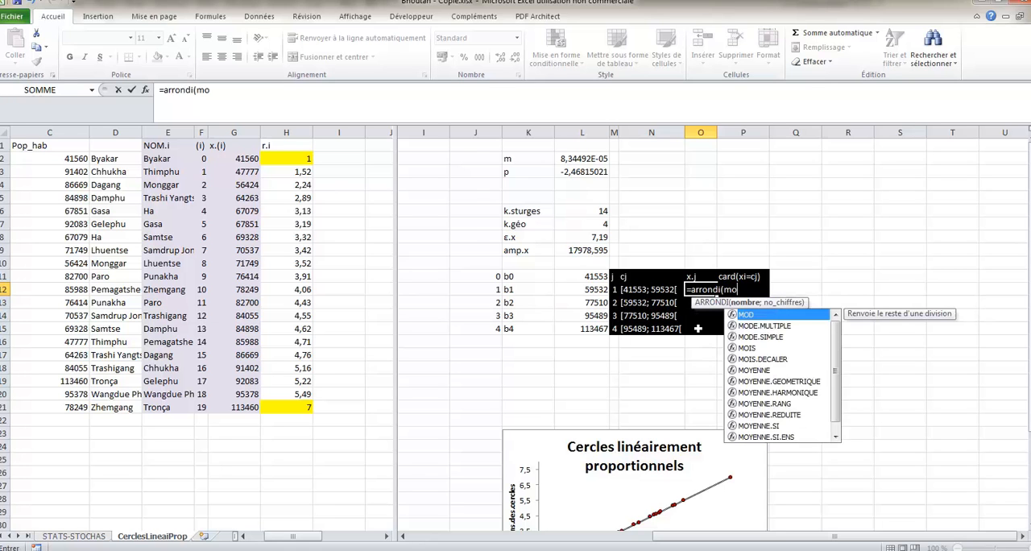
pyautogui.write('yenne(')
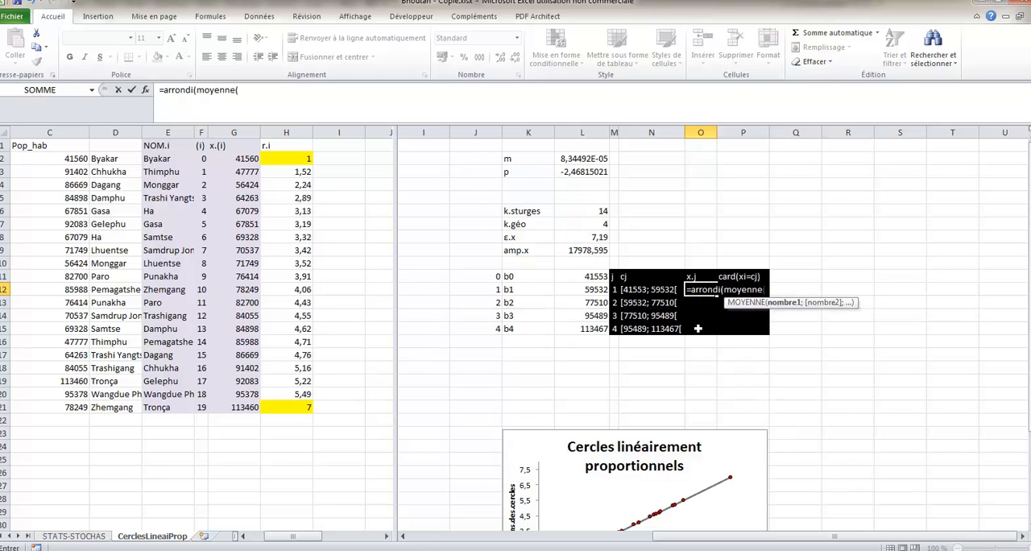
pyautogui.moveTo(578, 277); pyautogui.dragTo(579, 290)
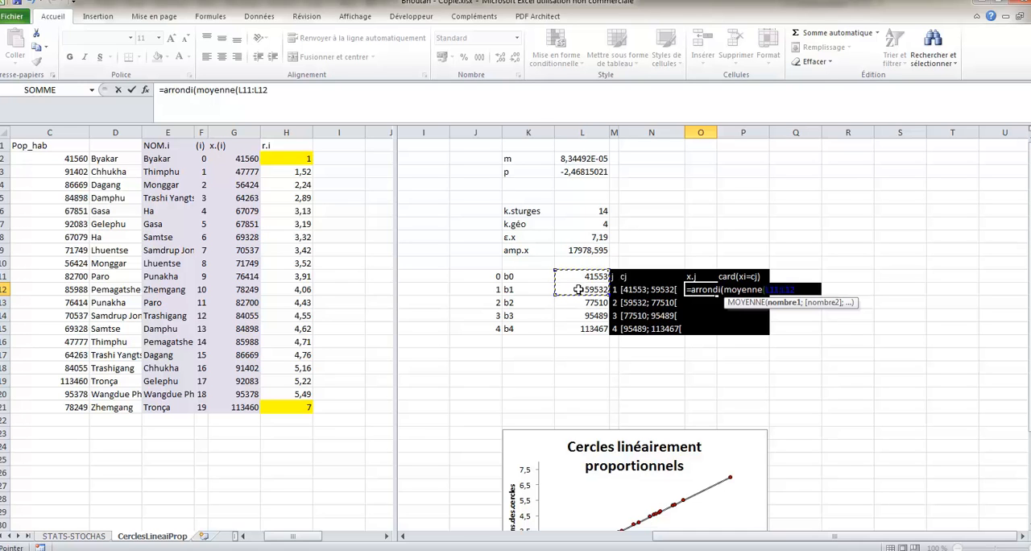
pyautogui.write(');0')
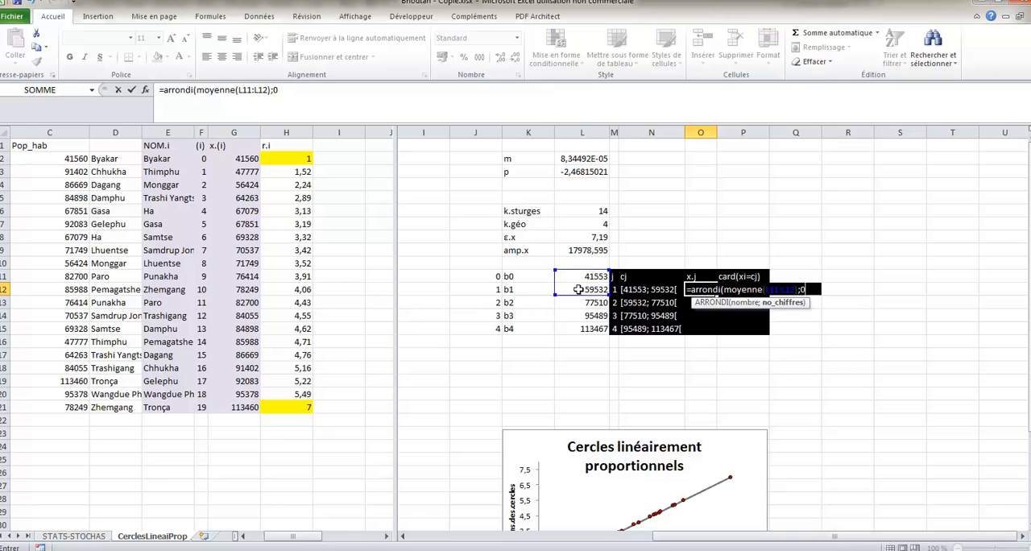
pyautogui.press('Return')
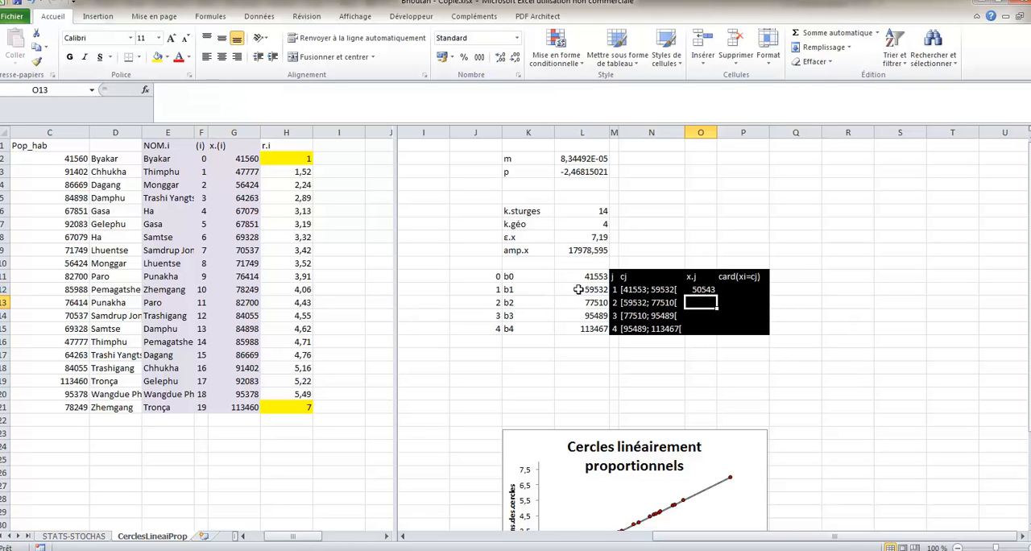
# - Fill the class-centre formula from O12 down through O15
pyautogui.press('Up')
pyautogui.hotkey('shift', 'Down')
pyautogui.hotkey('shift', 'Down')
pyautogui.hotkey('shift', 'Down')
pyautogui.hotkey('ctrl', 'b')
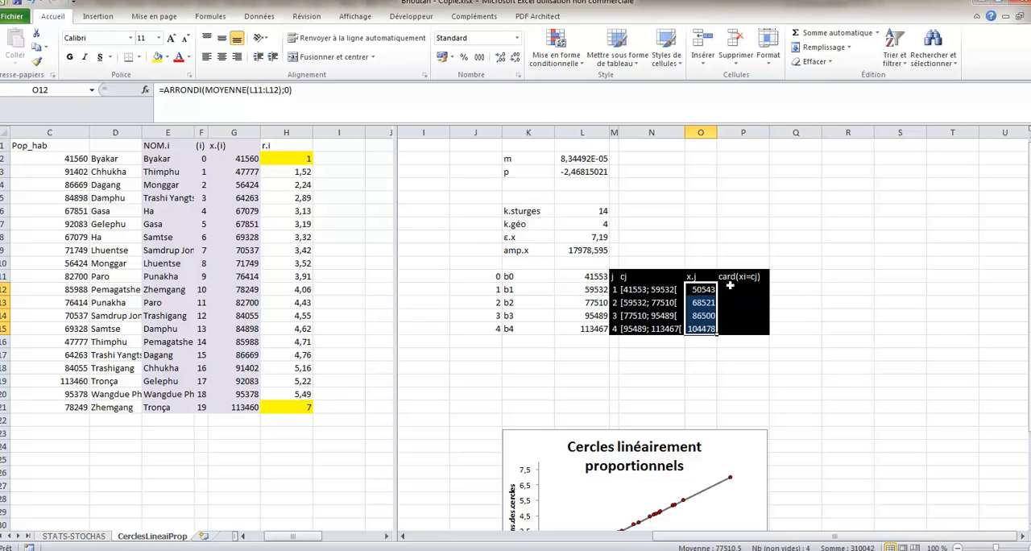
# - Start an NB.SI formula in P12 under card(xi=cj), using the x.(i) values G2:G21 as its range
pyautogui.click(730, 287)
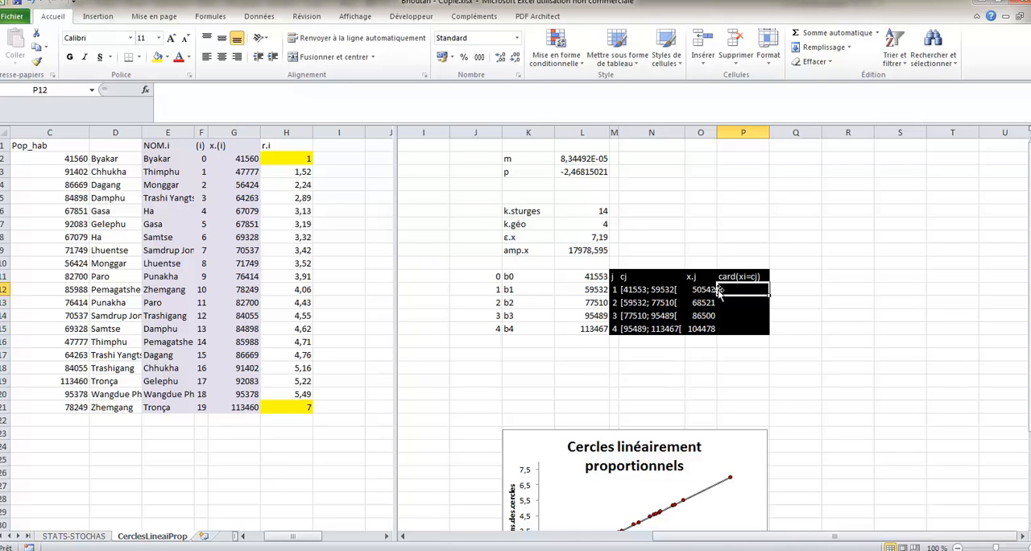
pyautogui.write('=')
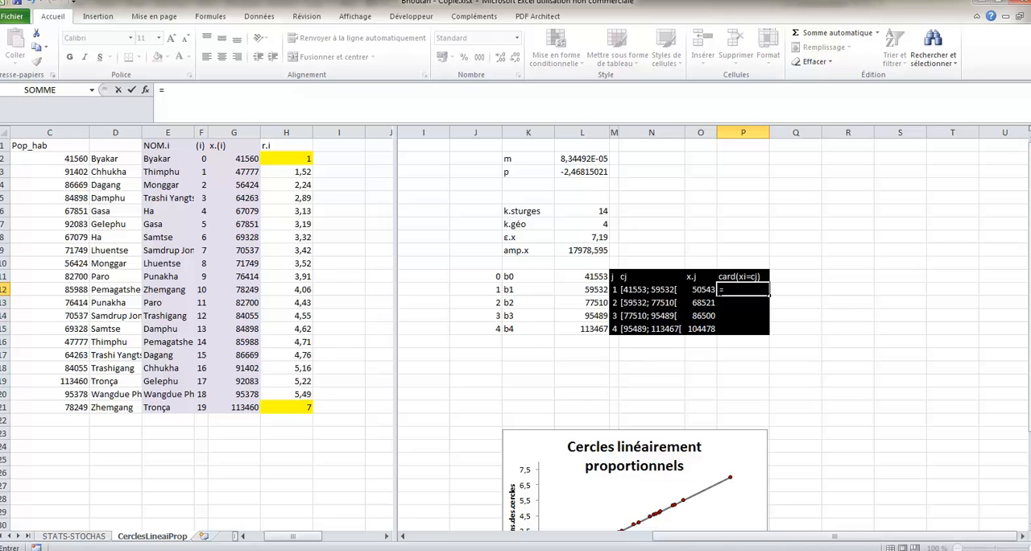
pyautogui.write('nb')
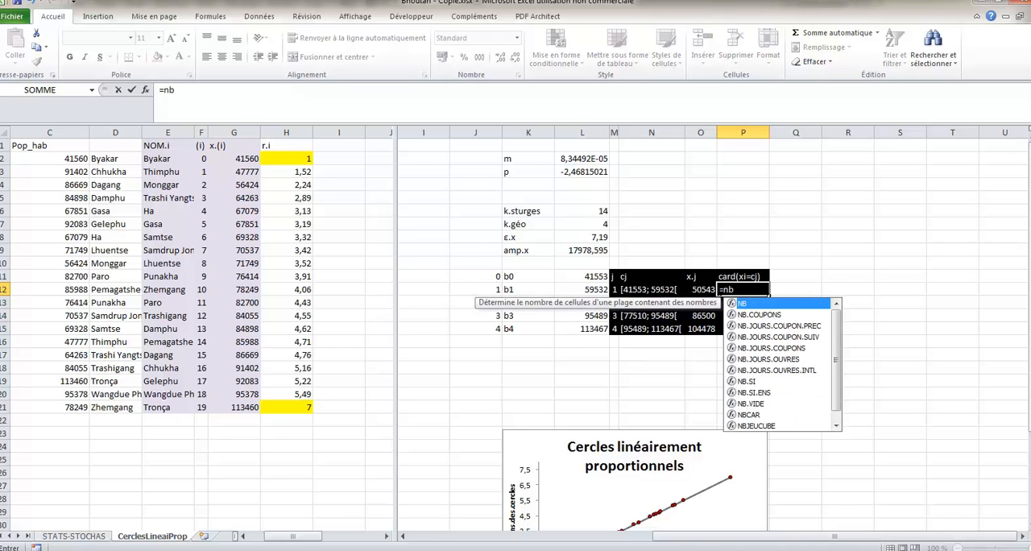
pyautogui.write('.si')
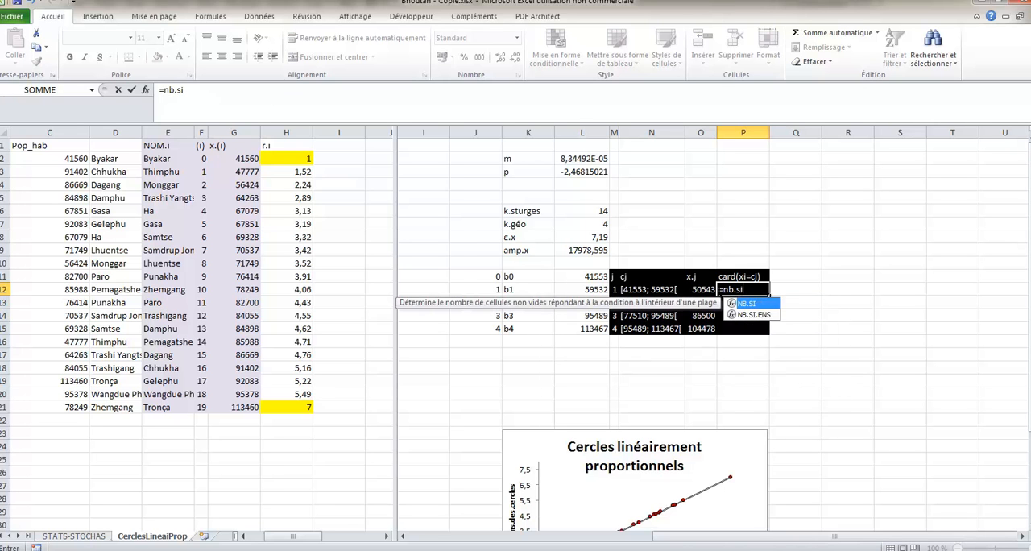
pyautogui.write('(')
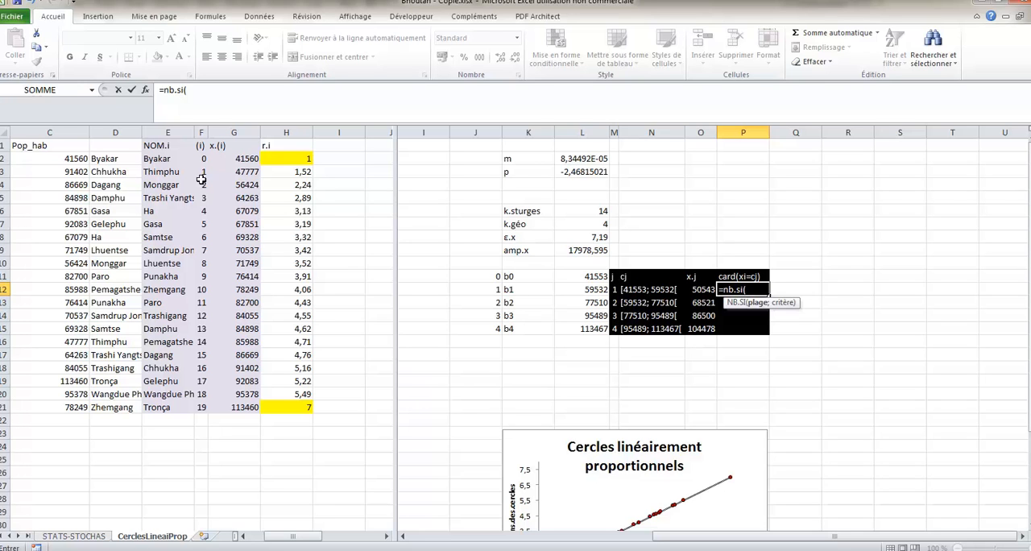
pyautogui.click(242, 159)
pyautogui.moveTo(243, 159); pyautogui.dragTo(229, 409)
# - Make the range in P12's unfinished NB.SI formula absolute as $G$2:$G$21, followed by the argument separator
pyautogui.click(187, 89)
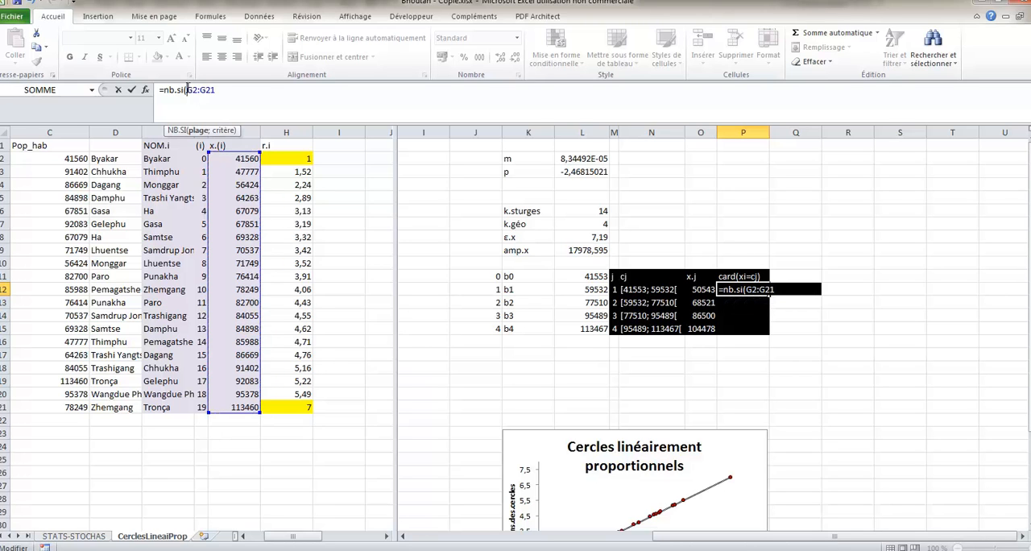
pyautogui.write('$$')
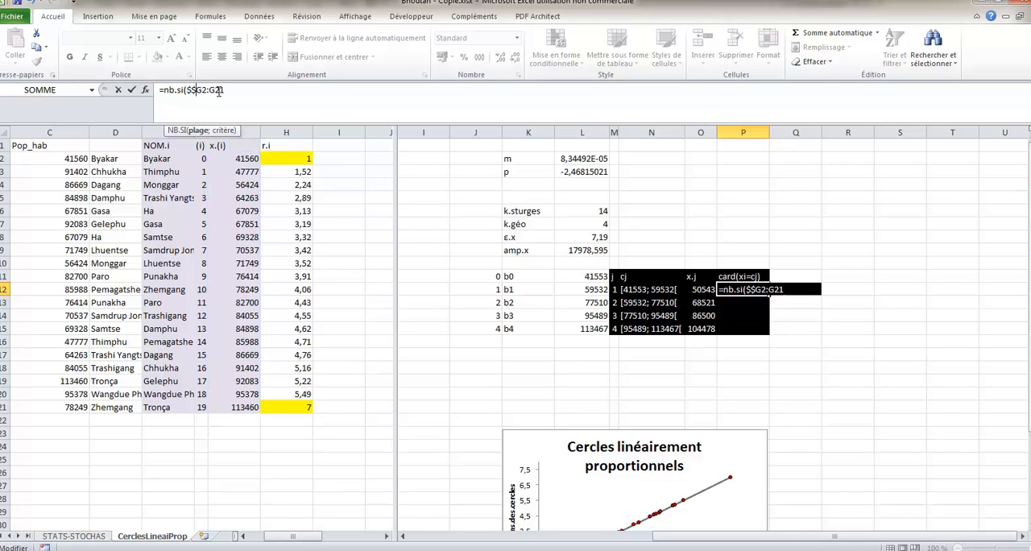
pyautogui.press('BackSpace')
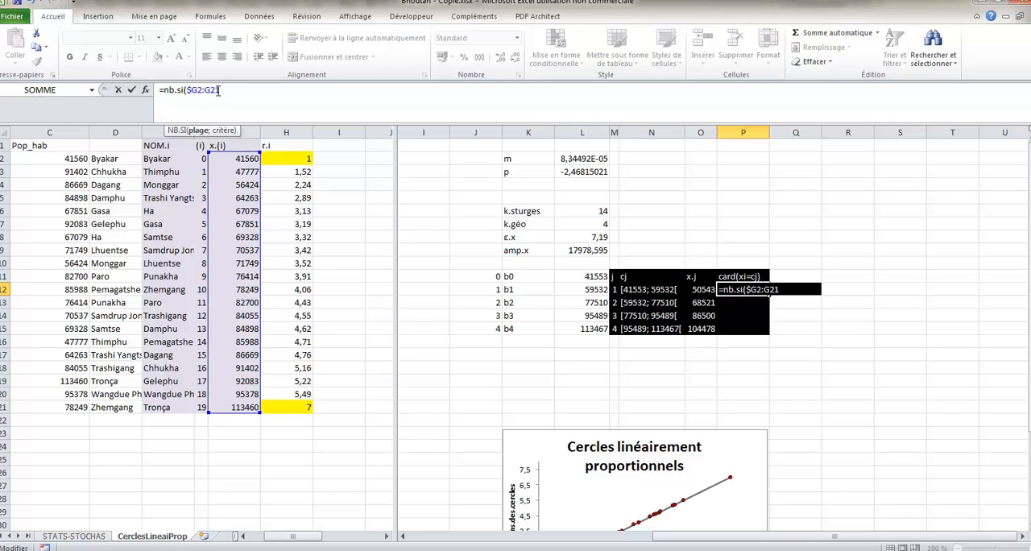
pyautogui.click(198, 90)
pyautogui.write('$')
pyautogui.click(210, 91)
pyautogui.write('$')
pyautogui.click(220, 91)
pyautogui.write('$G$21')
pyautogui.write(';')
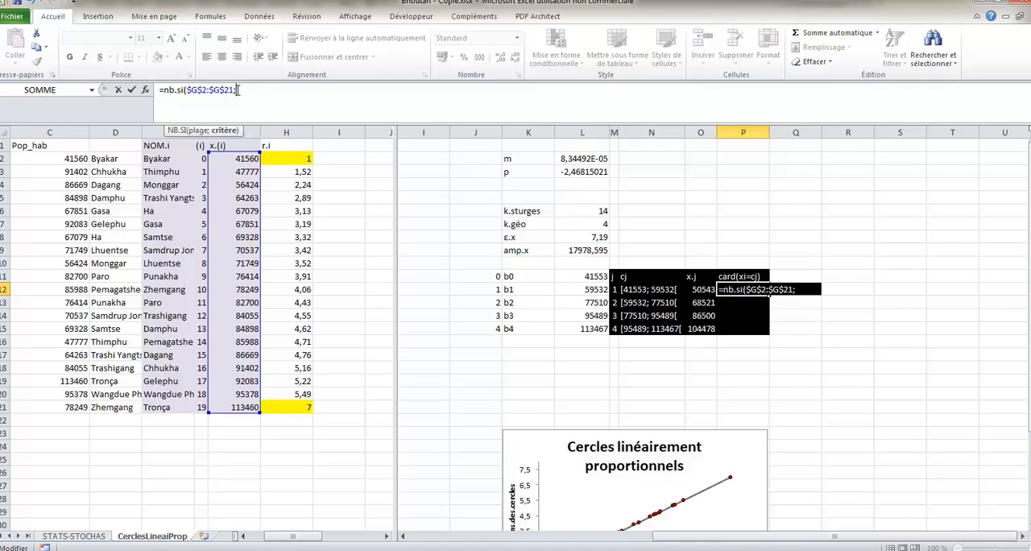
# - Complete the NB.SI formula in P12 with the criterion "<"&L12 and enter it
pyautogui.write('"<";')
pyautogui.press('BackSpace')
pyautogui.write('&')
pyautogui.click(587, 287)
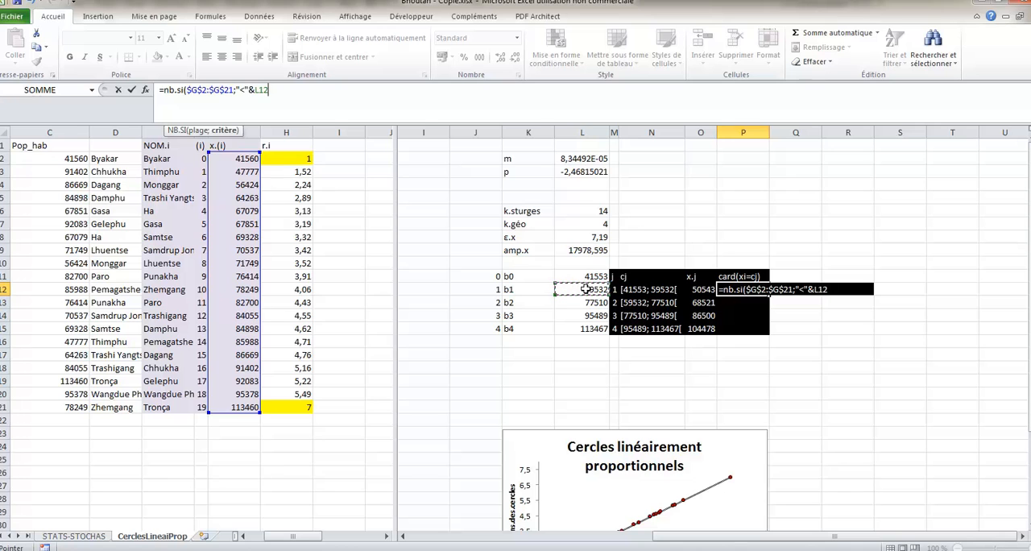
pyautogui.write(')')
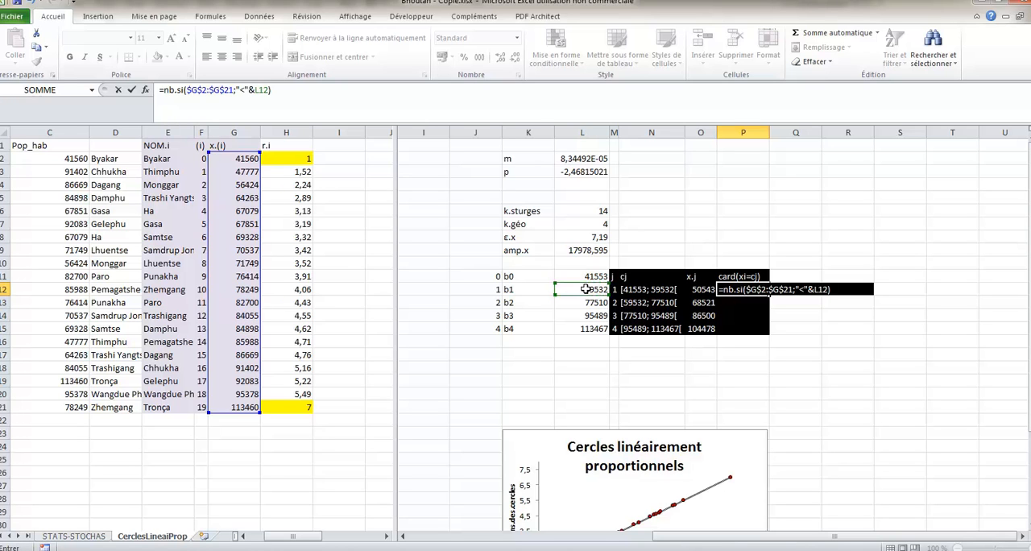
pyautogui.press('Return')
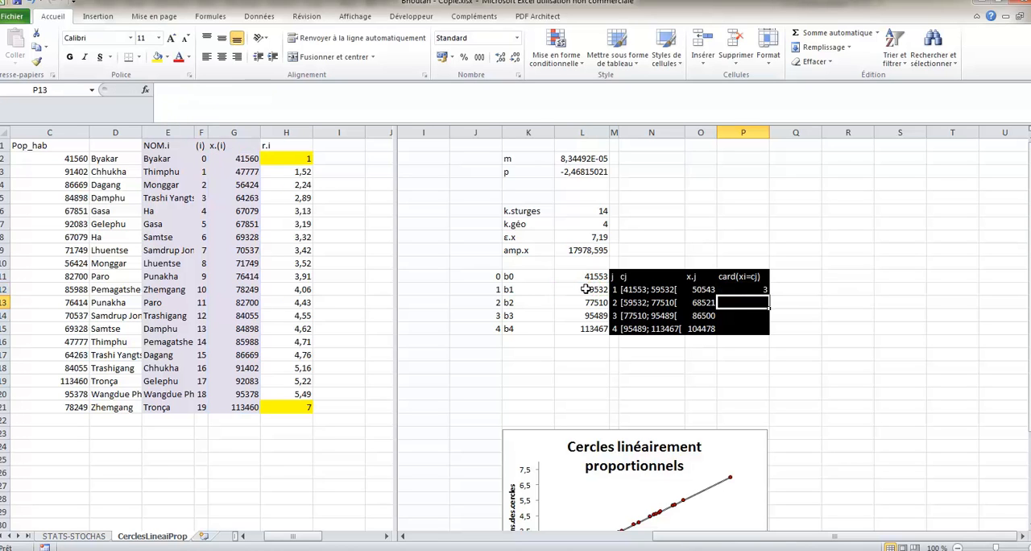
# - Copy the count formula from P12 down to P13
pyautogui.press('Up')
pyautogui.hotkey('shift', 'Down')
pyautogui.hotkey('ctrl', 'd')
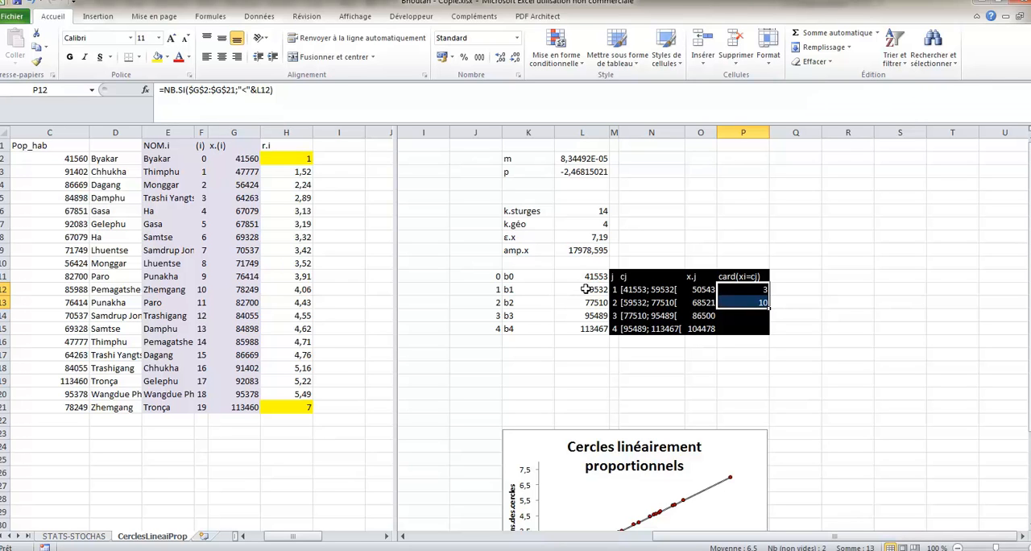
# - Extend the count formula in P13 by appending -SOMME(P12:P12) to subtract the counts of the preceding classes
pyautogui.click(757, 301)
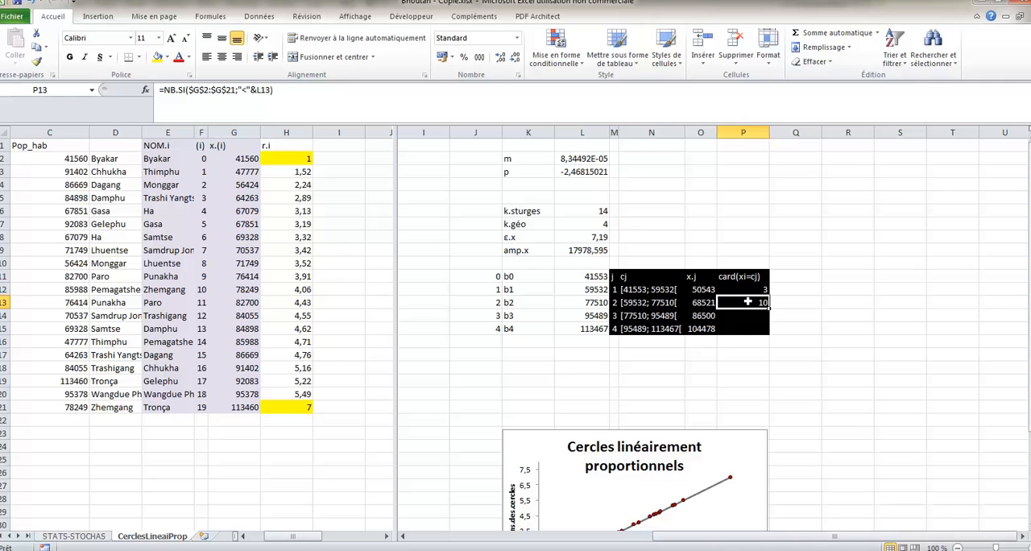
pyautogui.click(597, 303)
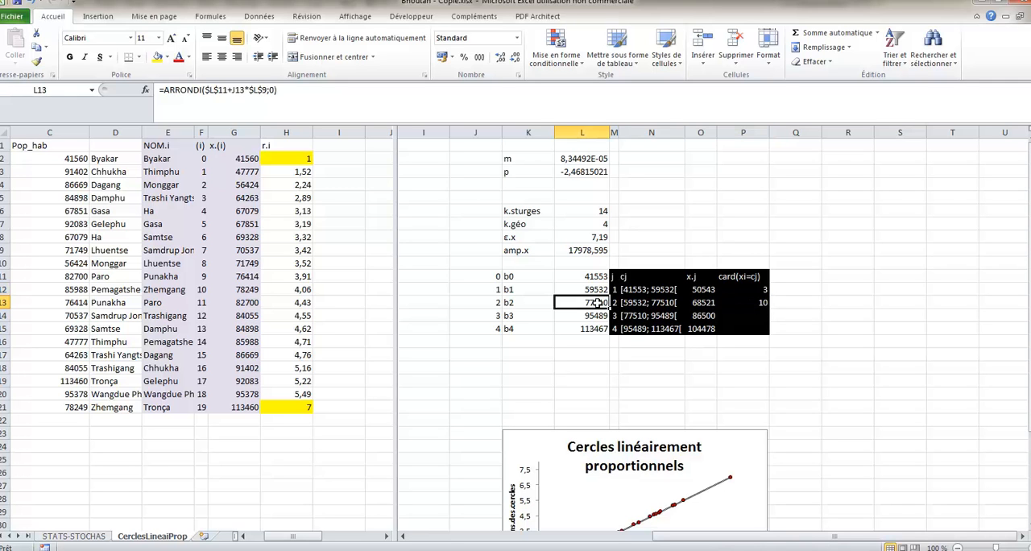
pyautogui.click(760, 288)
pyautogui.moveTo(757, 302); pyautogui.dragTo(755, 302)
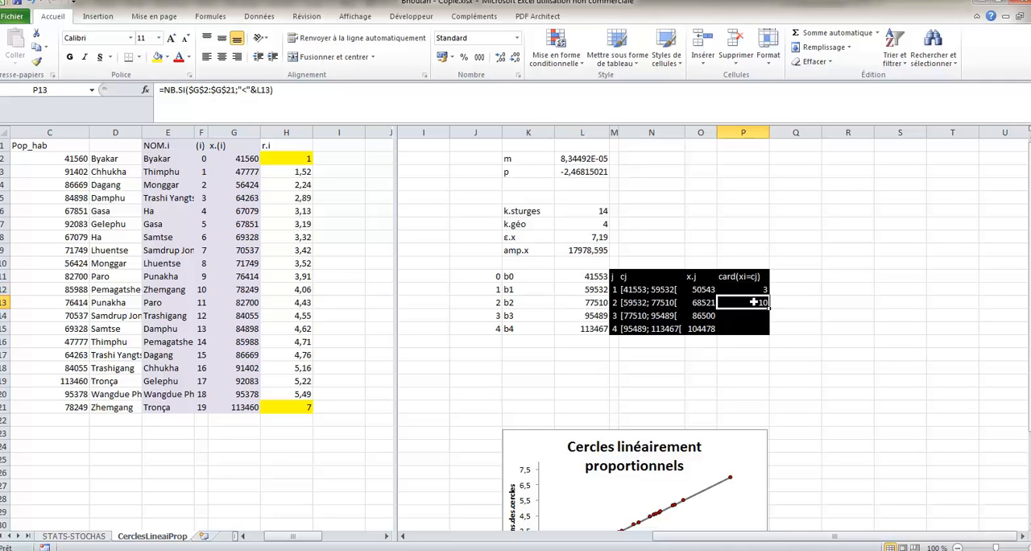
pyautogui.click(311, 91)
pyautogui.write('-somme(')
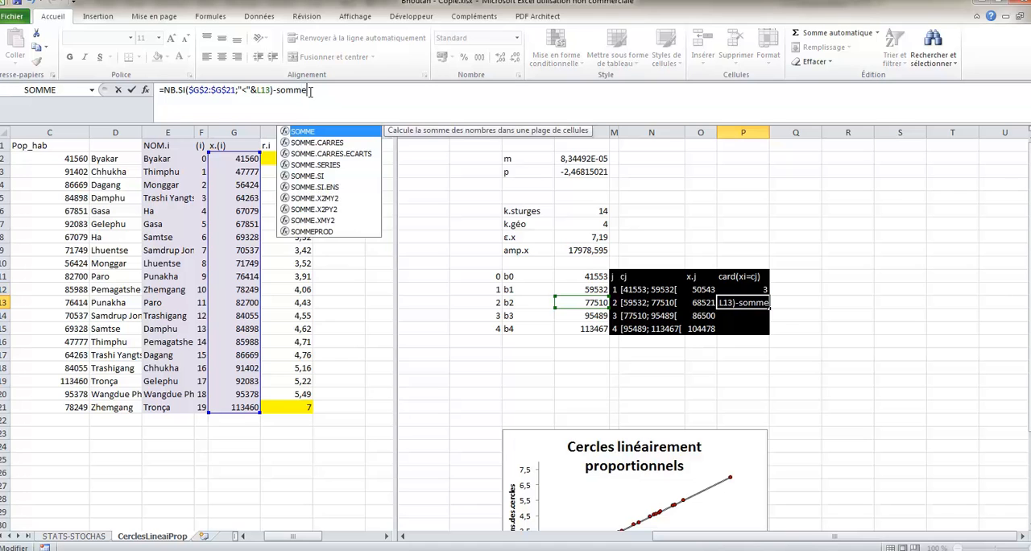
pyautogui.click(724, 289)
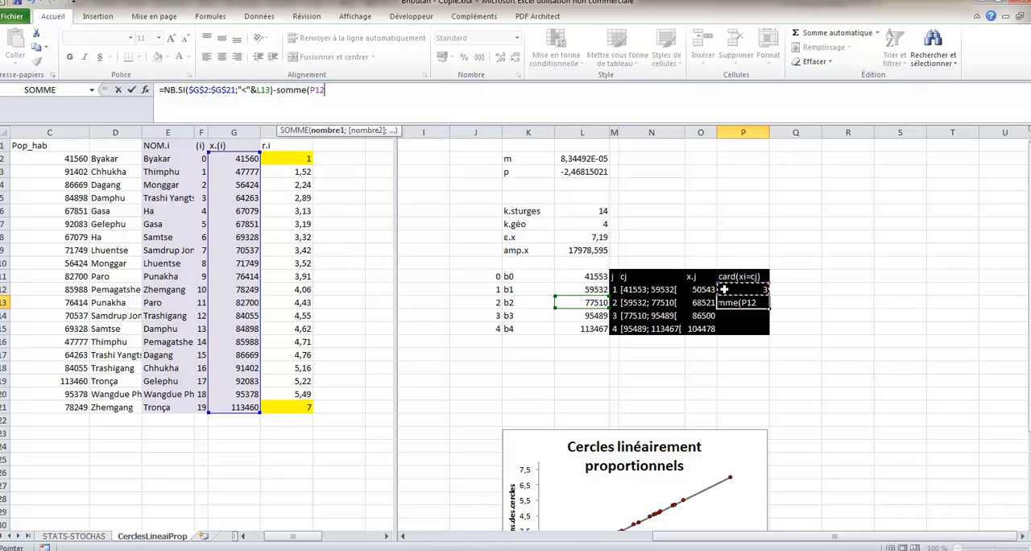
pyautogui.press('F8')
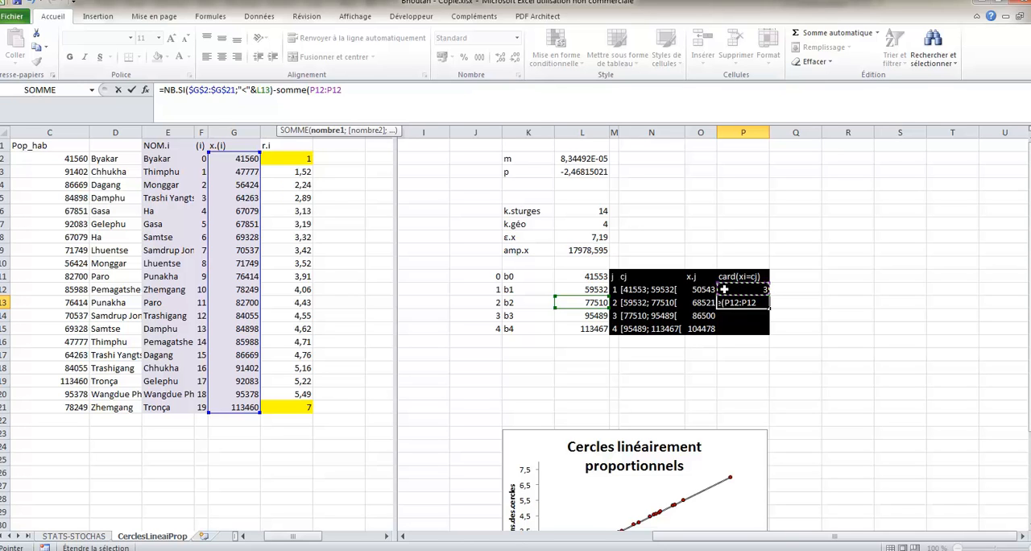
pyautogui.write(')')
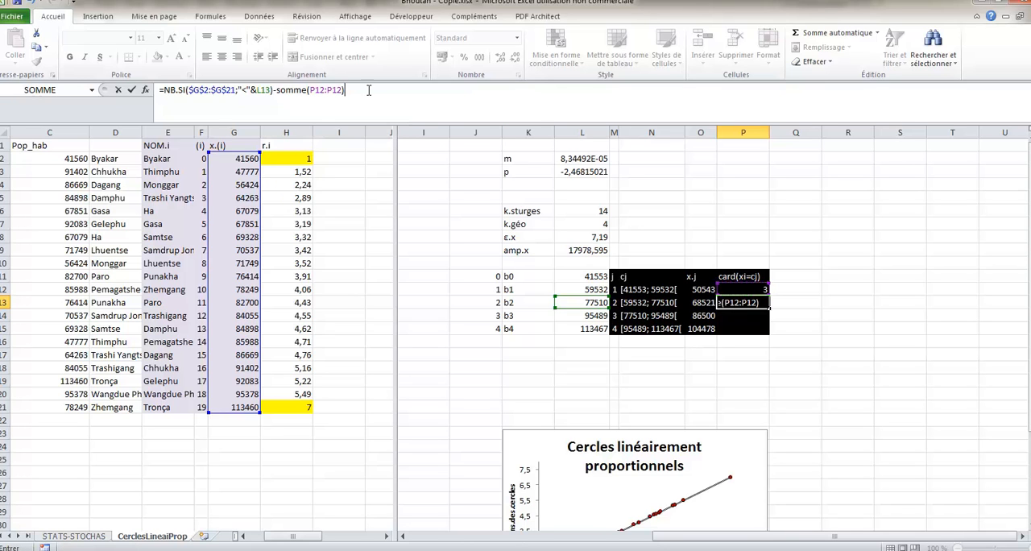
# - Lock the row of the first SOMME reference in P13 as P$12 and enter the formula
pyautogui.click(314, 91)
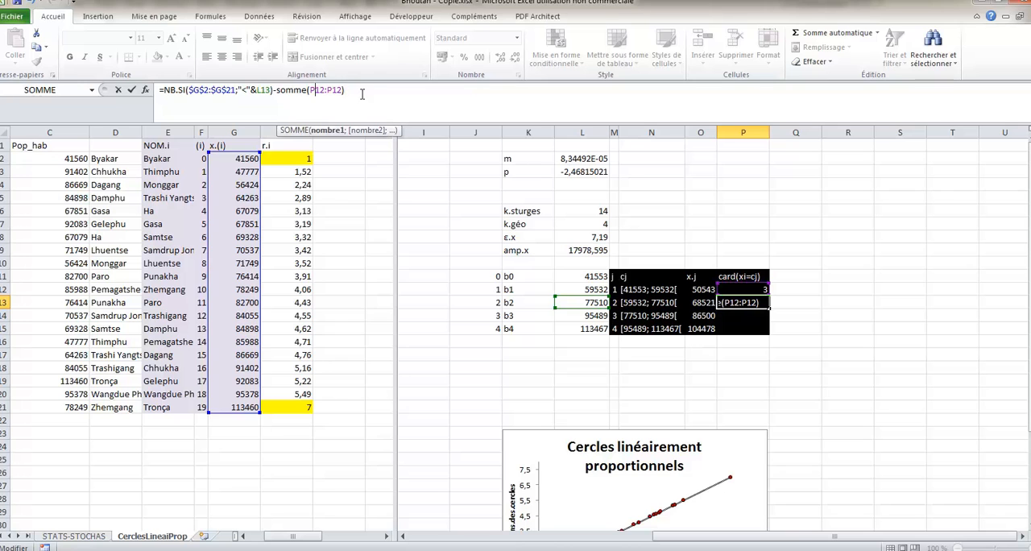
pyautogui.write('$')
pyautogui.press('Return')
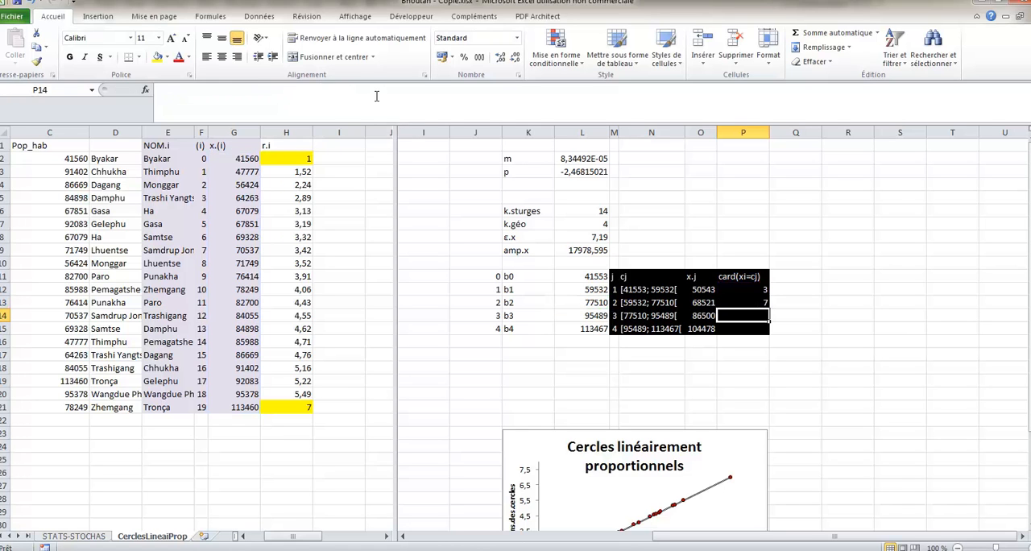
# - Fill the corrected count formula from P13 down through P15 and leave the table with O16 selected
pyautogui.press('Up')
pyautogui.hotkey('shift', 'Down')
pyautogui.hotkey('shift', 'Down')
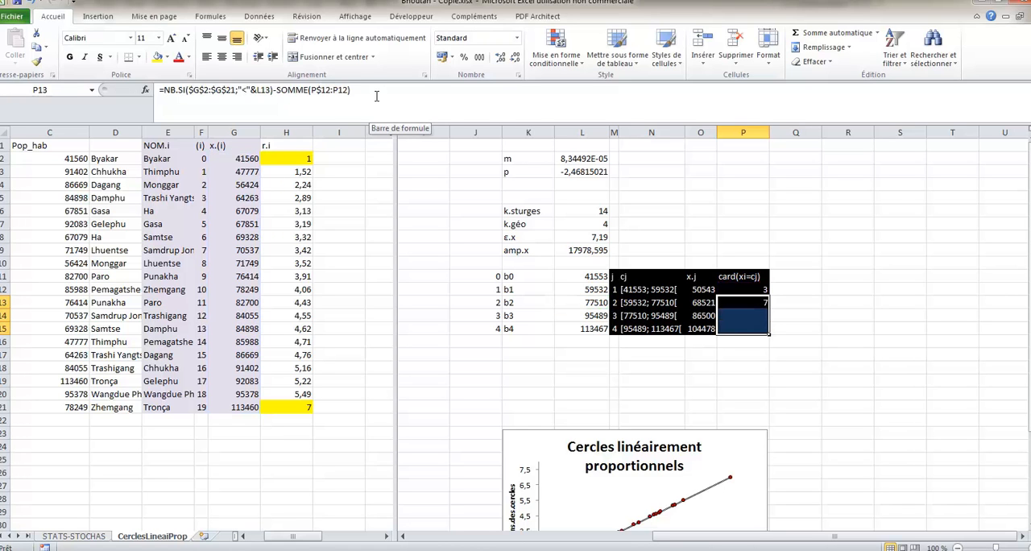
pyautogui.hotkey('ctrl', 'b')
pyautogui.press('Down')
pyautogui.press('Down')
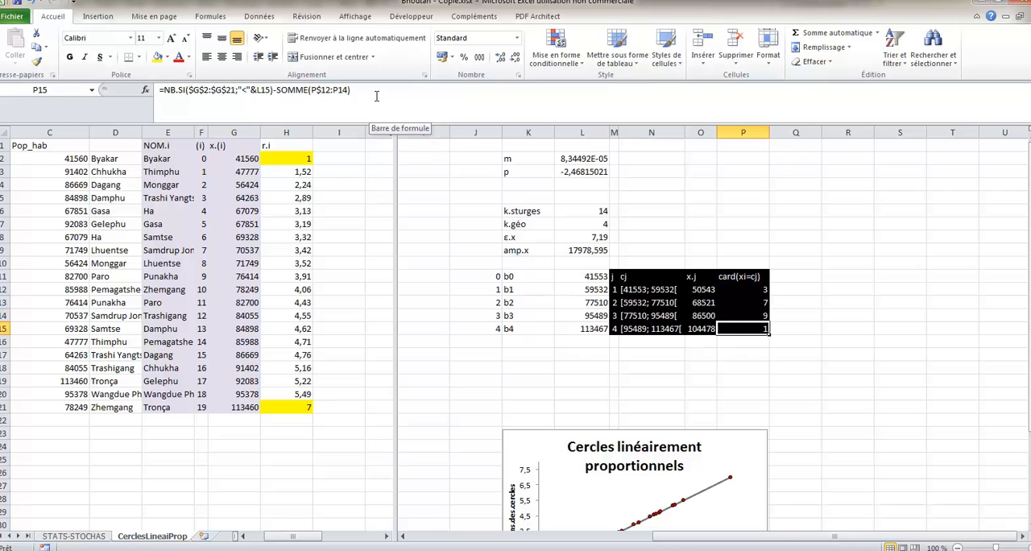
pyautogui.press('Down')
pyautogui.press('Left')
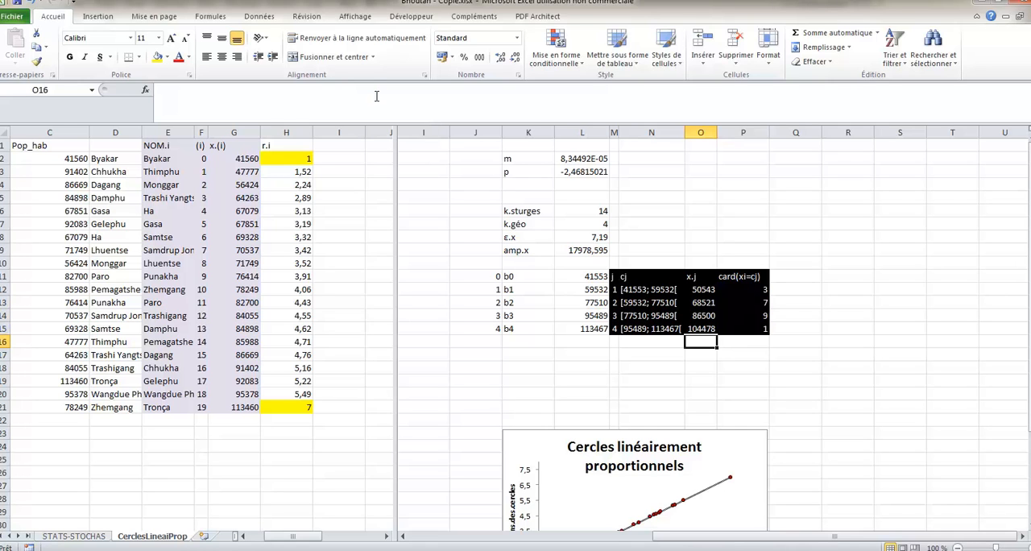
# - Add a TOTAL label in O16 and sum the class counts P12:P15 in P16 with SOMME
pyautogui.write('TOTAL')
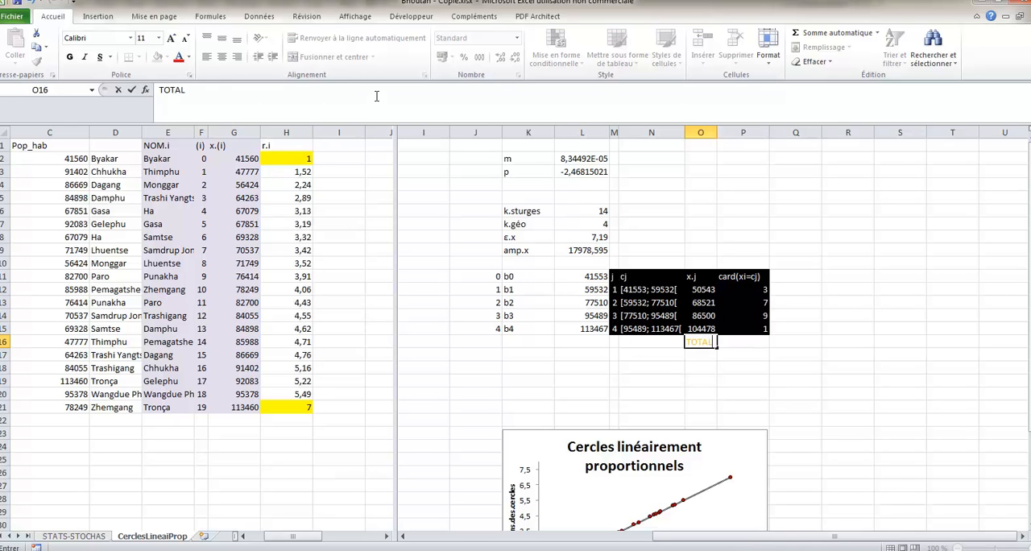
pyautogui.press('Tab')
pyautogui.write('=')
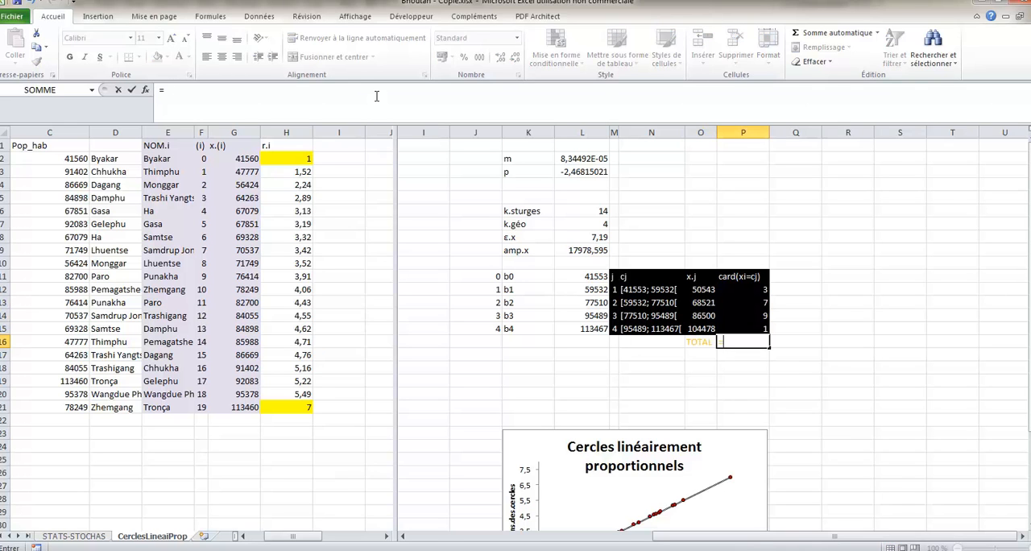
pyautogui.write('somme(')
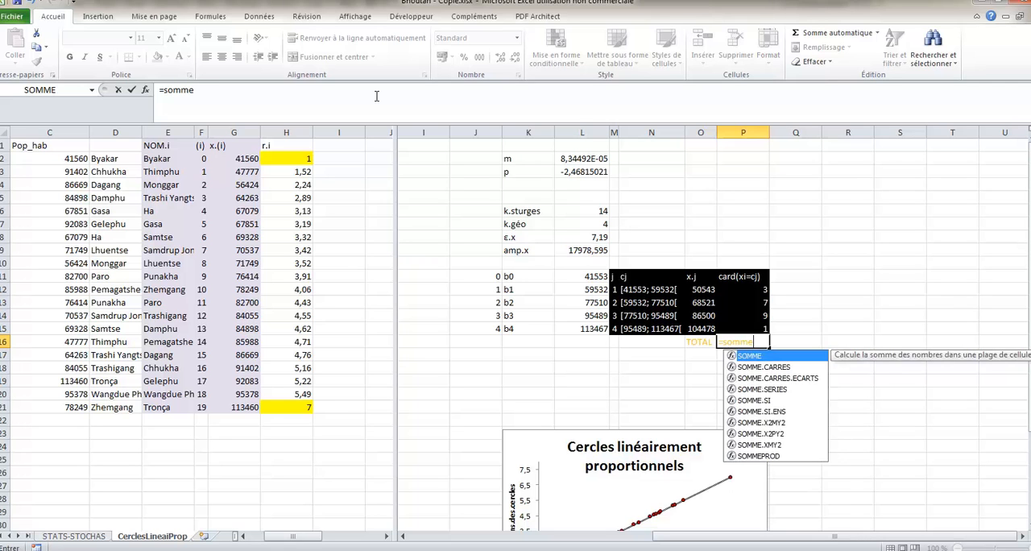
pyautogui.press('Up')
pyautogui.hotkey('shift', 'Up')
pyautogui.hotkey('shift', 'Up')
pyautogui.hotkey('shift', 'Up')
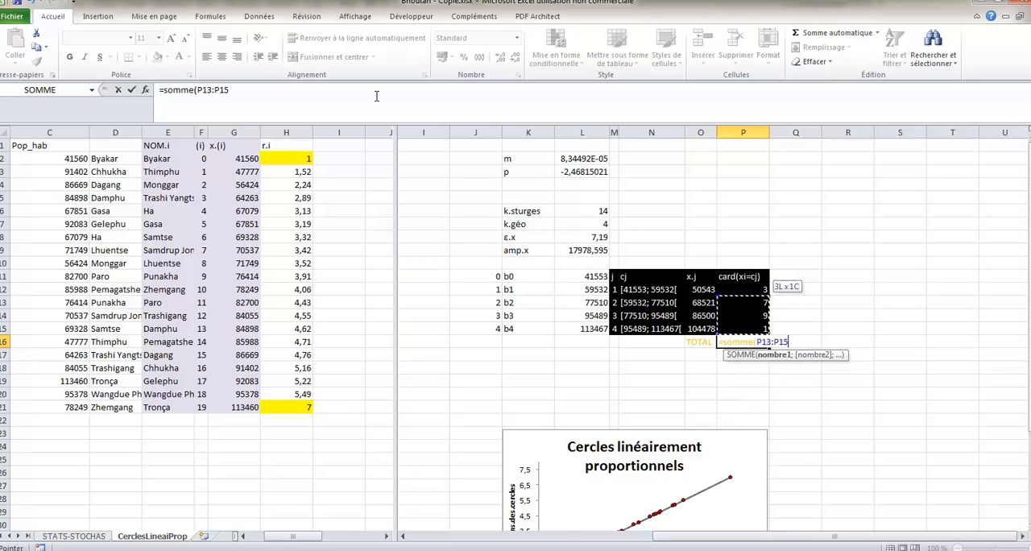
pyautogui.press('Return')
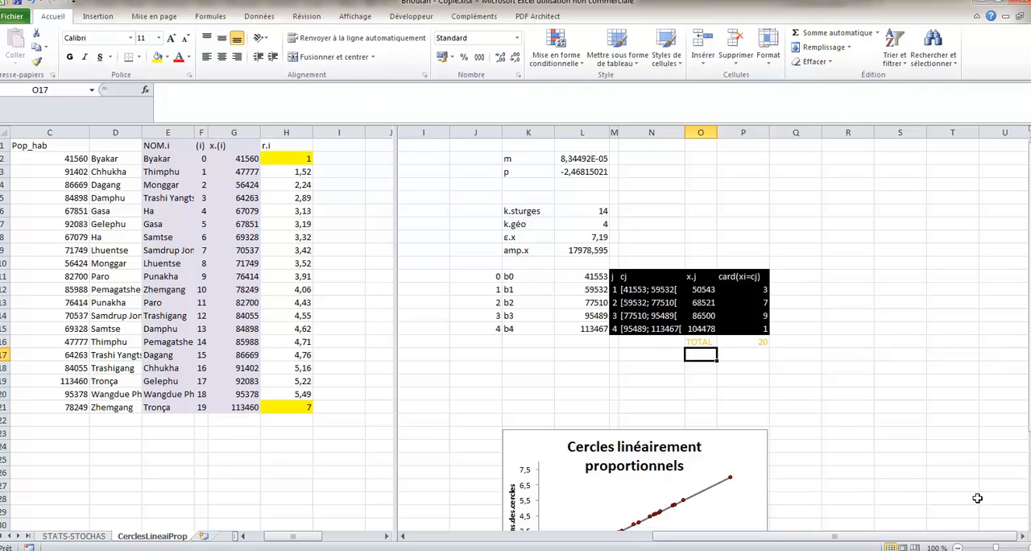
# - Insert a 2D clustered column chart of the class counts in P12:P15
pyautogui.click(1020, 538)
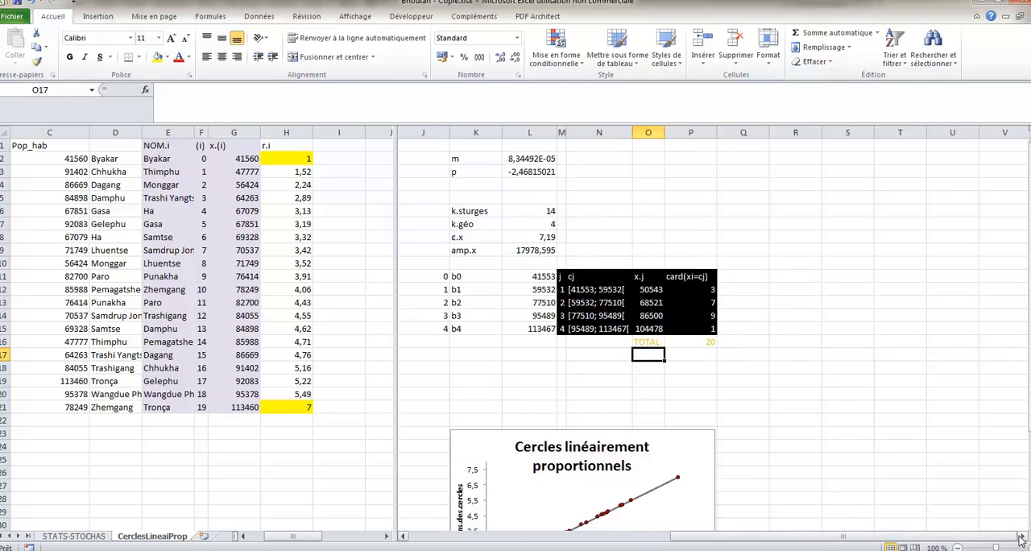
pyautogui.click(1021, 538)
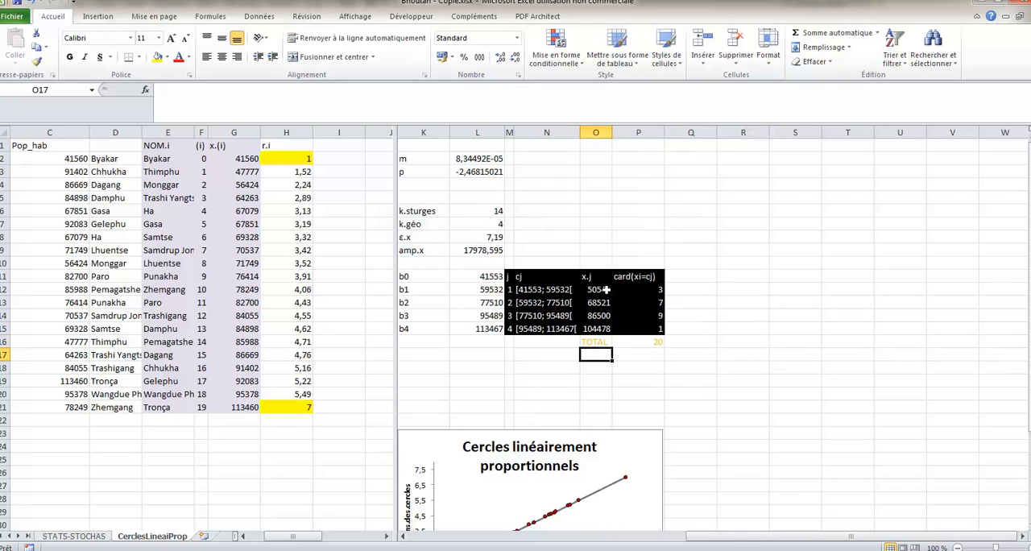
pyautogui.moveTo(635, 289); pyautogui.dragTo(643, 329)
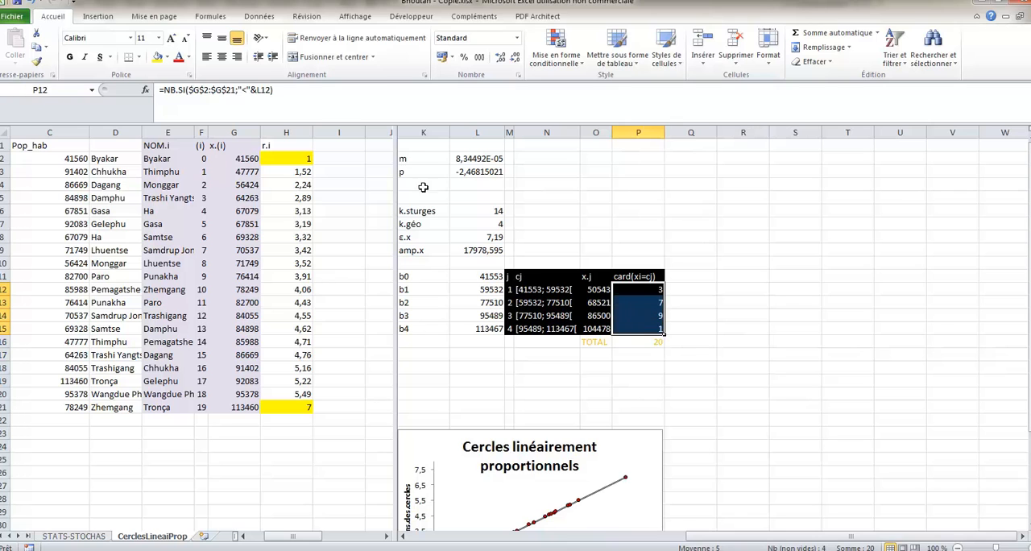
pyautogui.click(97, 17)
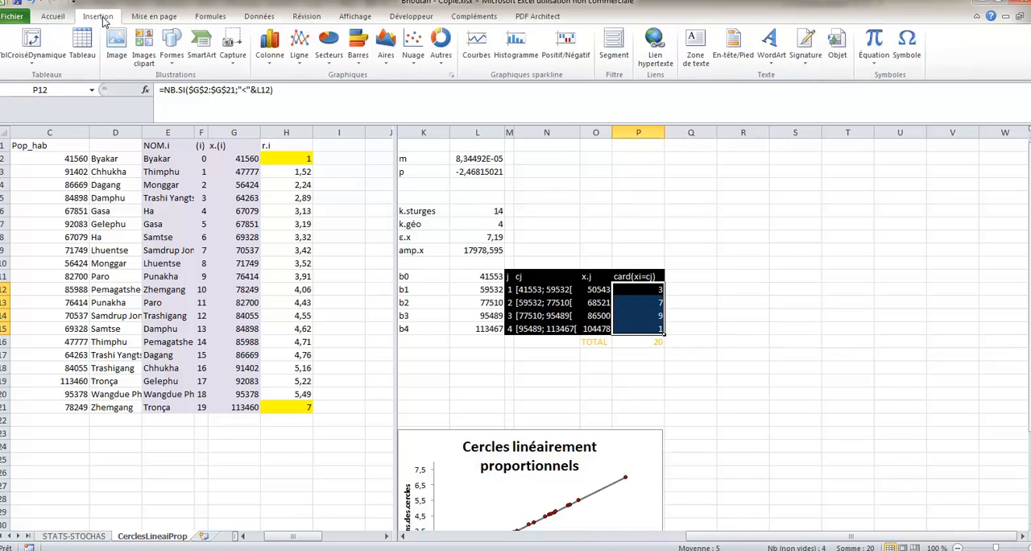
pyautogui.click(270, 46)
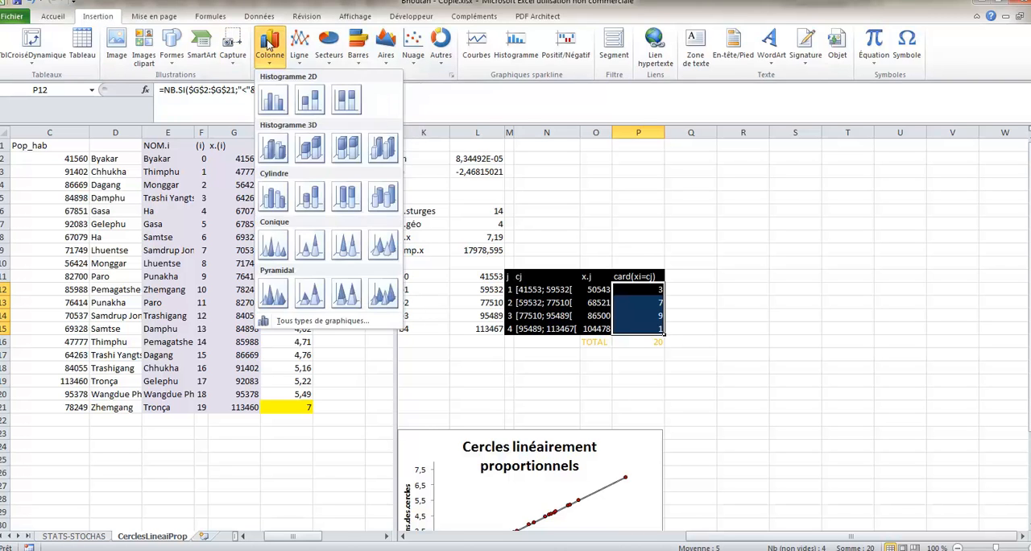
pyautogui.click(273, 99)
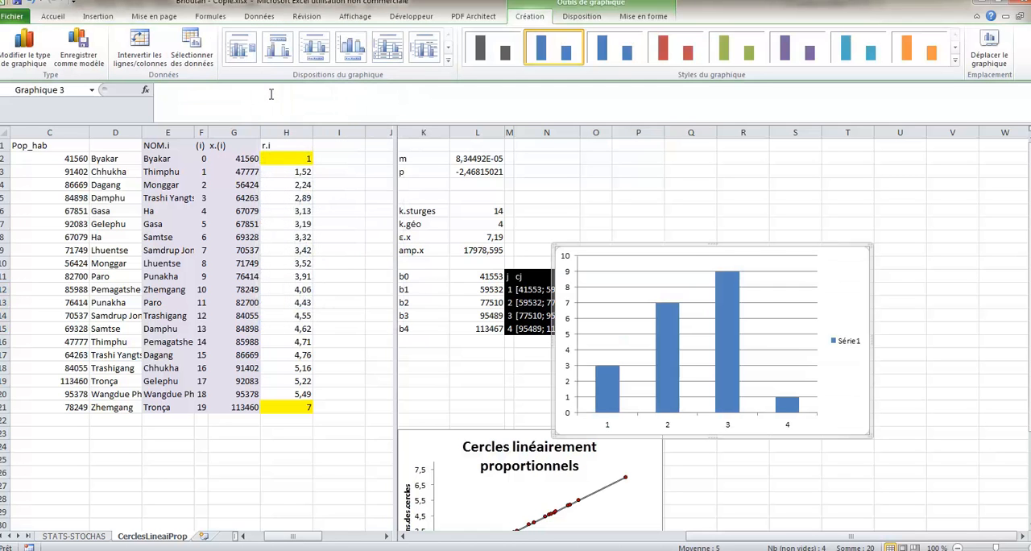
# - Move the column chart clear of the class table and delete its legend
pyautogui.moveTo(692, 246); pyautogui.dragTo(829, 276)
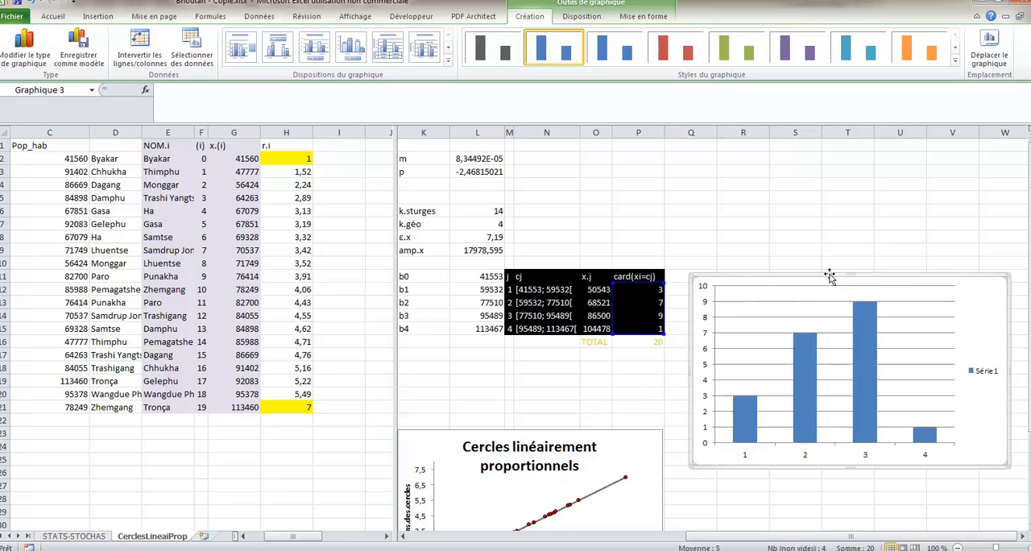
pyautogui.click(979, 374)
pyautogui.press('Delete')
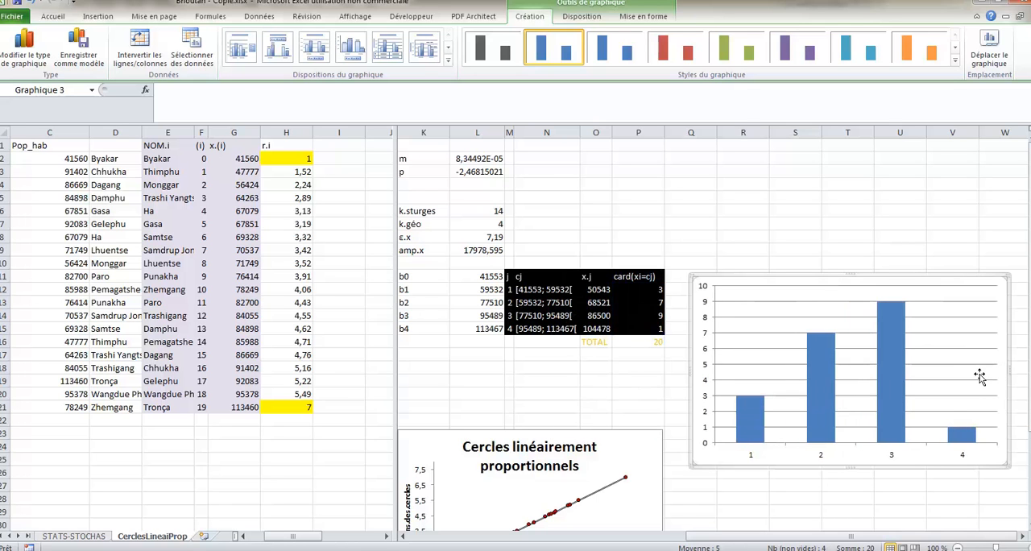
# - Name the chart's data series from the card(xi=cj) header in cell P11
pyautogui.click(888, 366)
pyautogui.rightClick(889, 366)
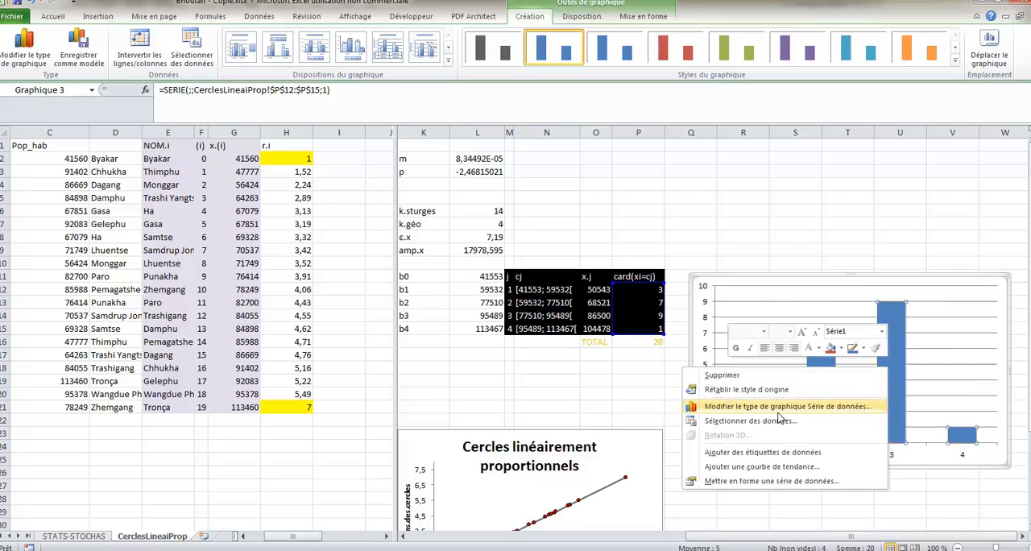
pyautogui.click(735, 422)
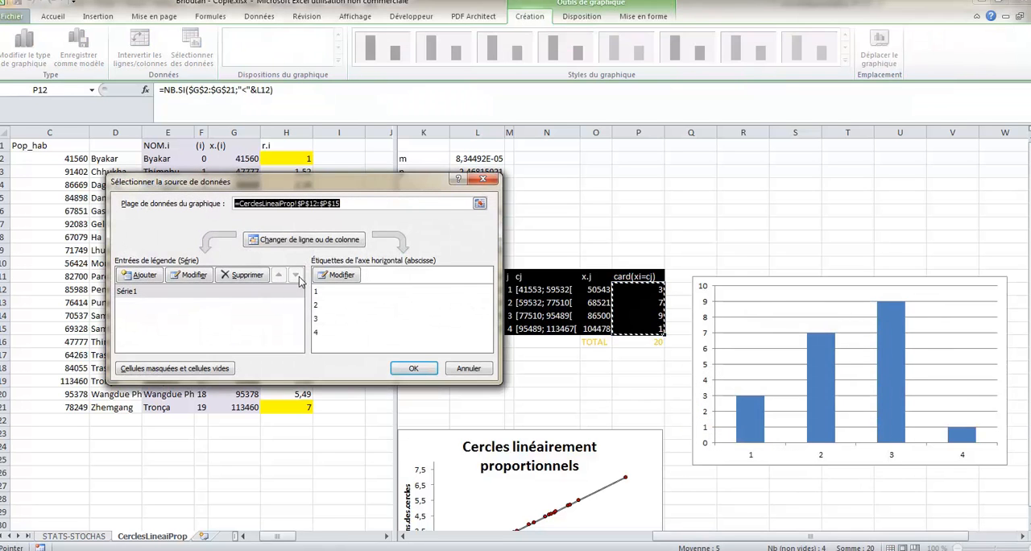
pyautogui.click(170, 295)
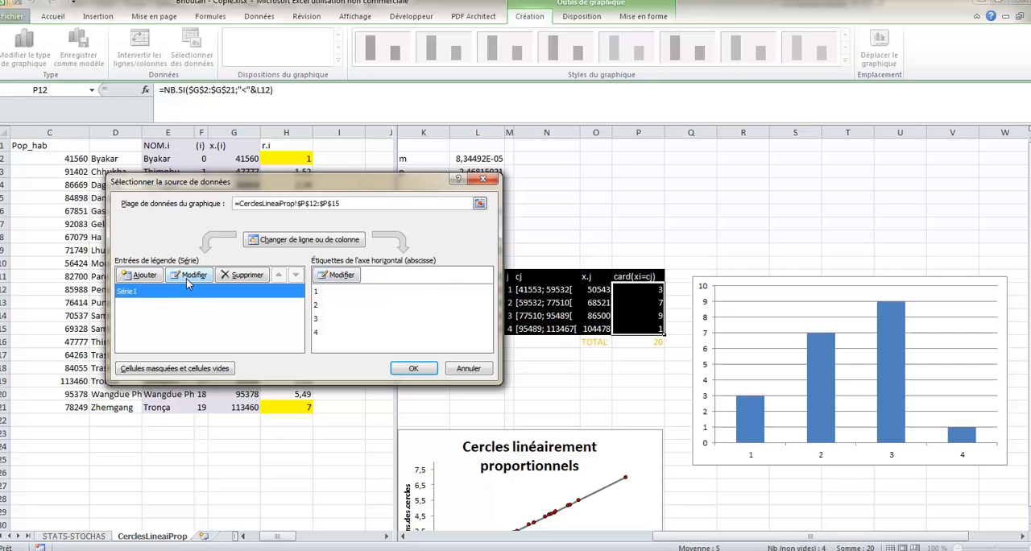
pyautogui.click(188, 278)
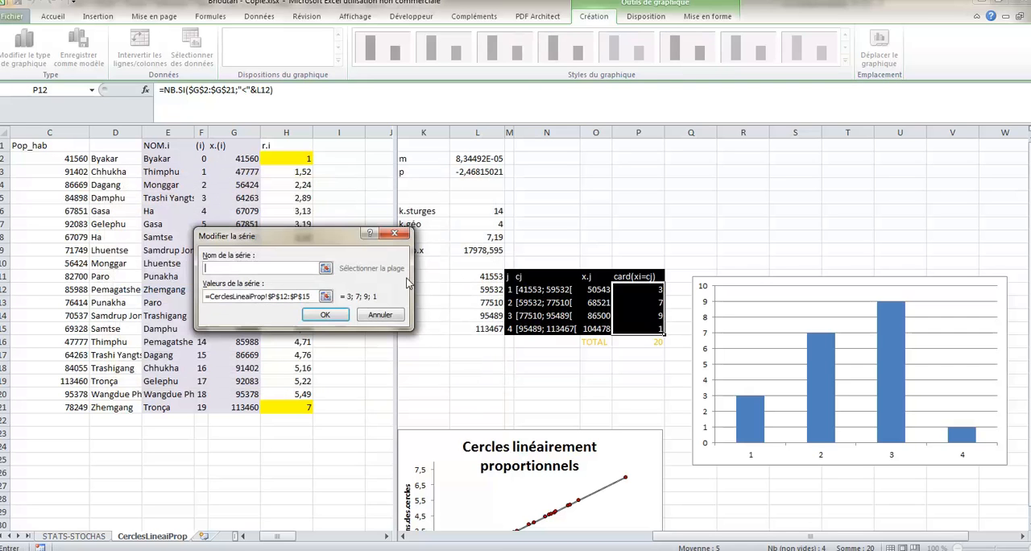
pyautogui.click(337, 273)
pyautogui.click(636, 276)
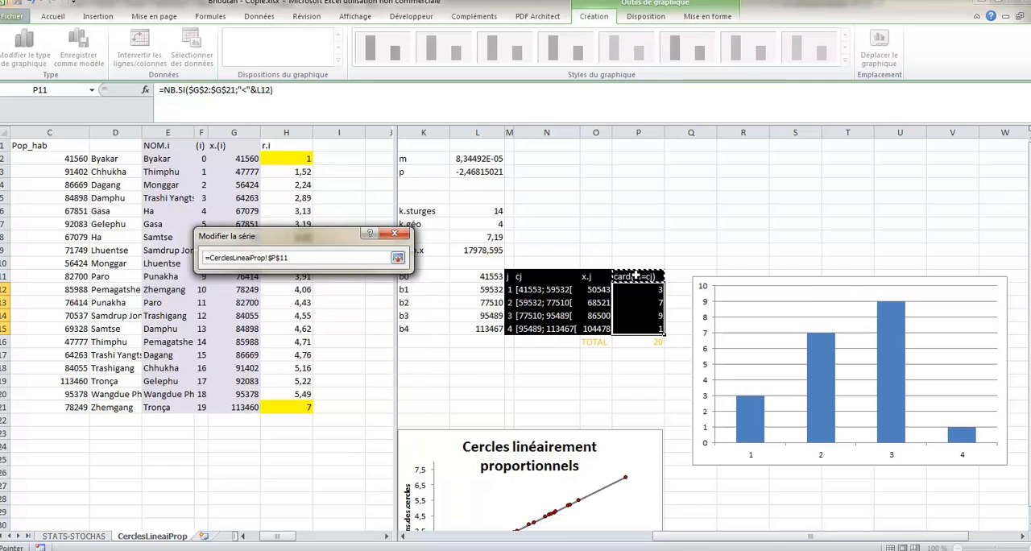
pyautogui.press('Return')
pyautogui.click(326, 314)
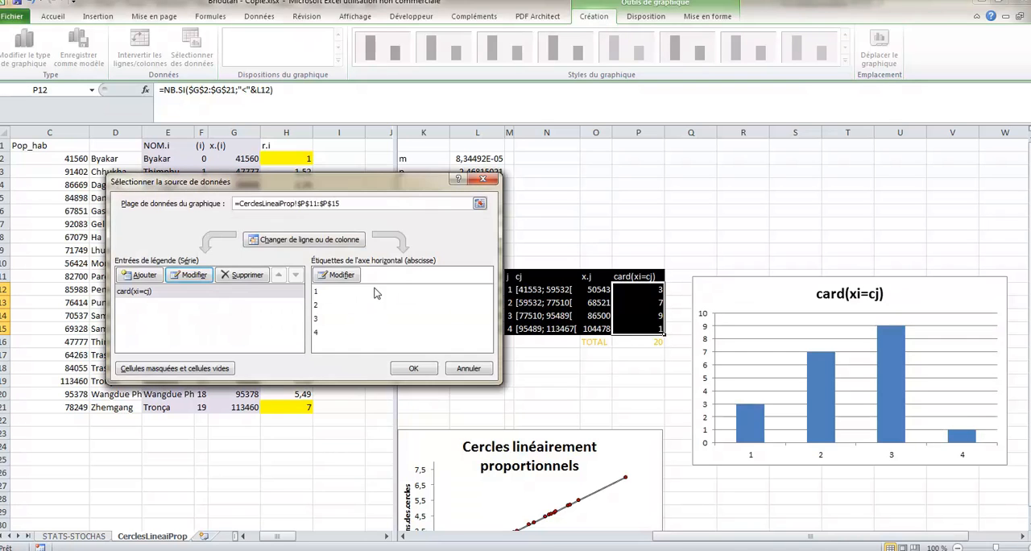
# - Label the chart's horizontal axis with the class intervals in N12:N15 and move the chart closer to the class table
pyautogui.click(336, 276)
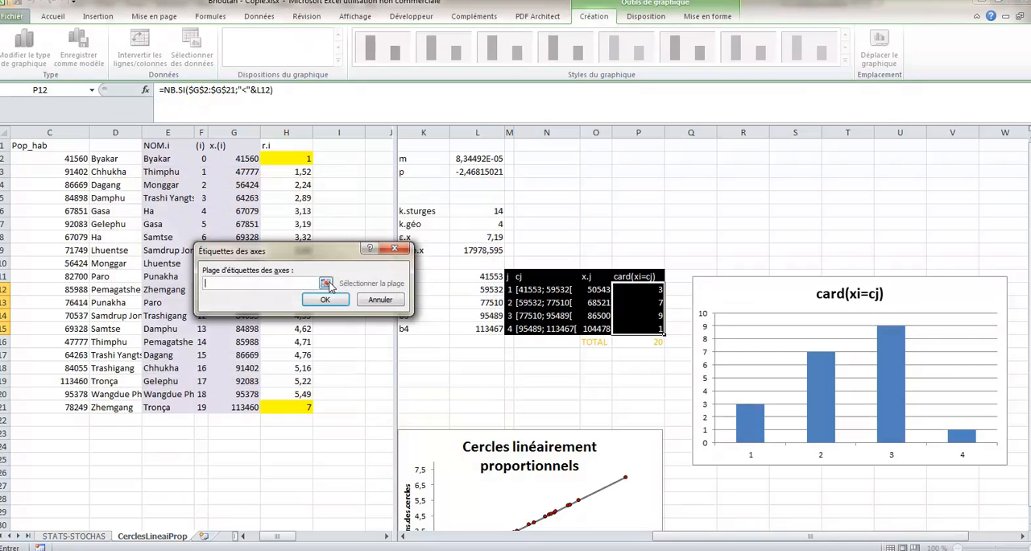
pyautogui.click(325, 284)
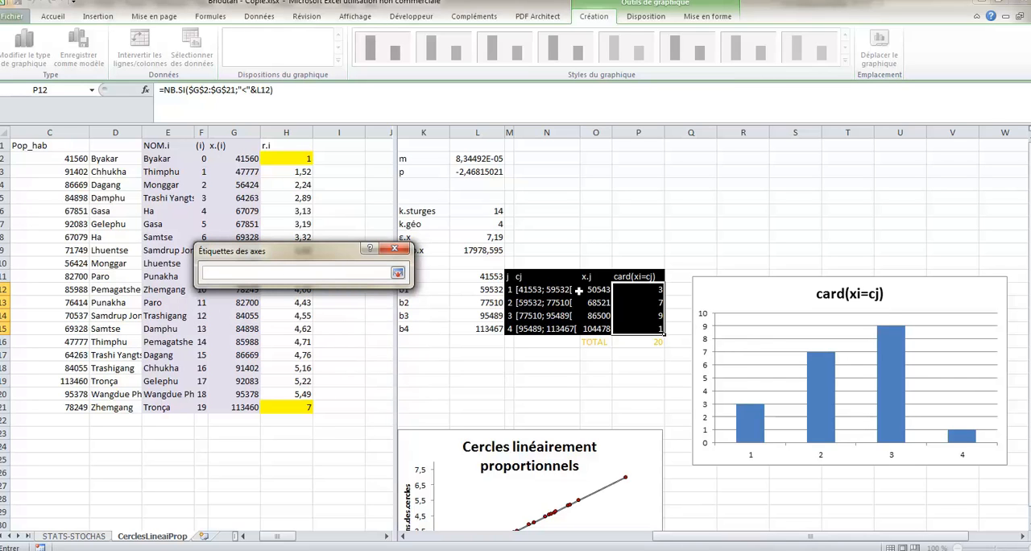
pyautogui.click(548, 290)
pyautogui.moveTo(548, 290); pyautogui.dragTo(551, 327)
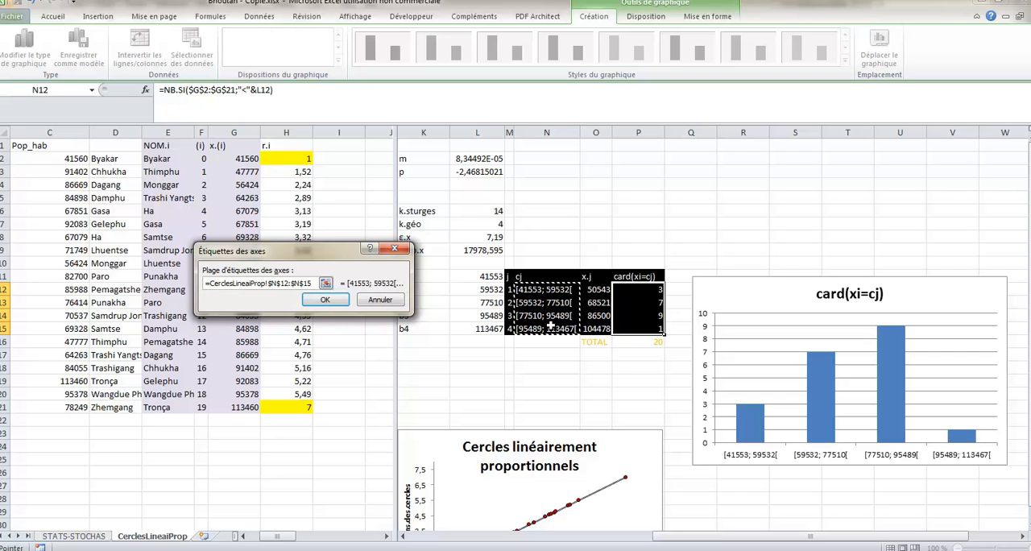
pyautogui.click(324, 299)
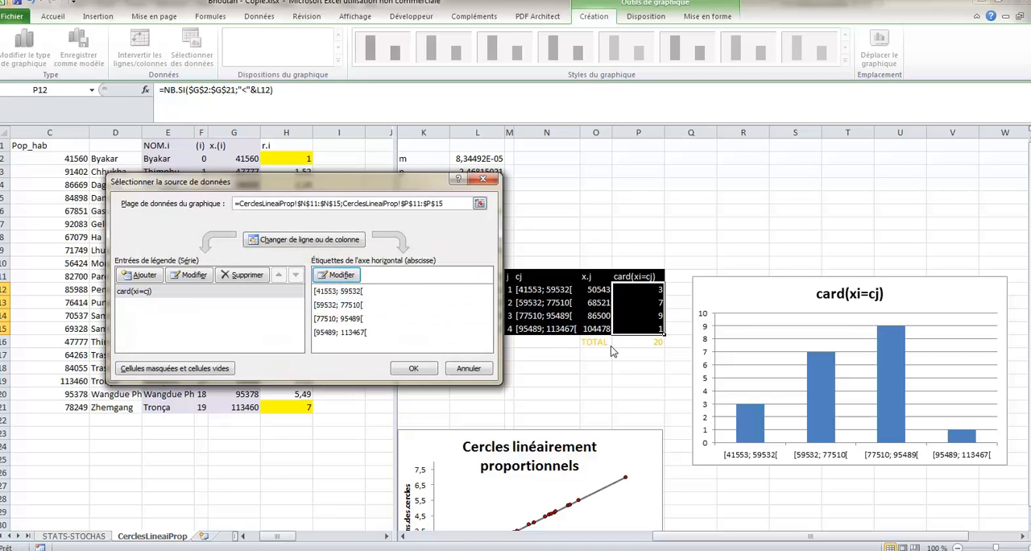
pyautogui.click(415, 368)
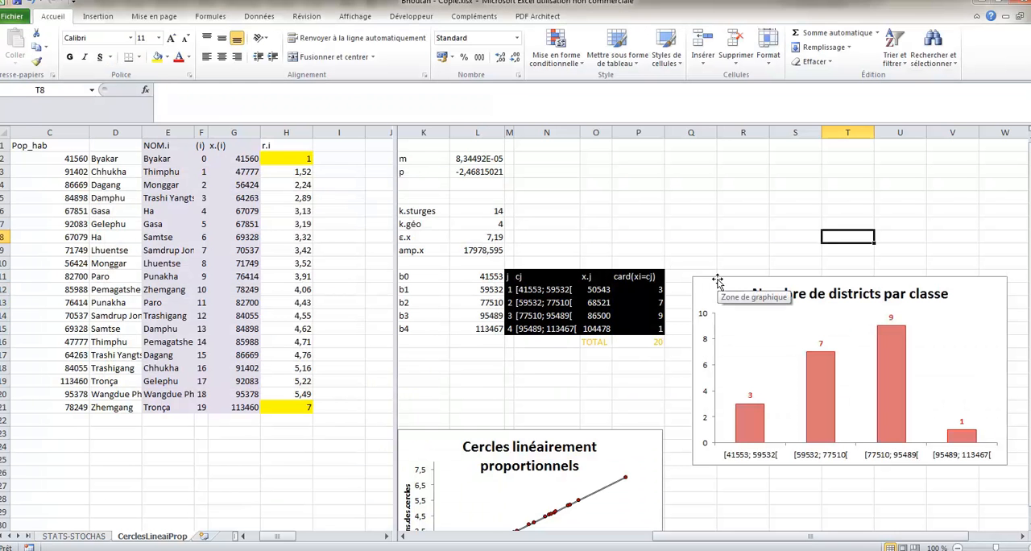
pyautogui.moveTo(719, 279); pyautogui.dragTo(697, 232)
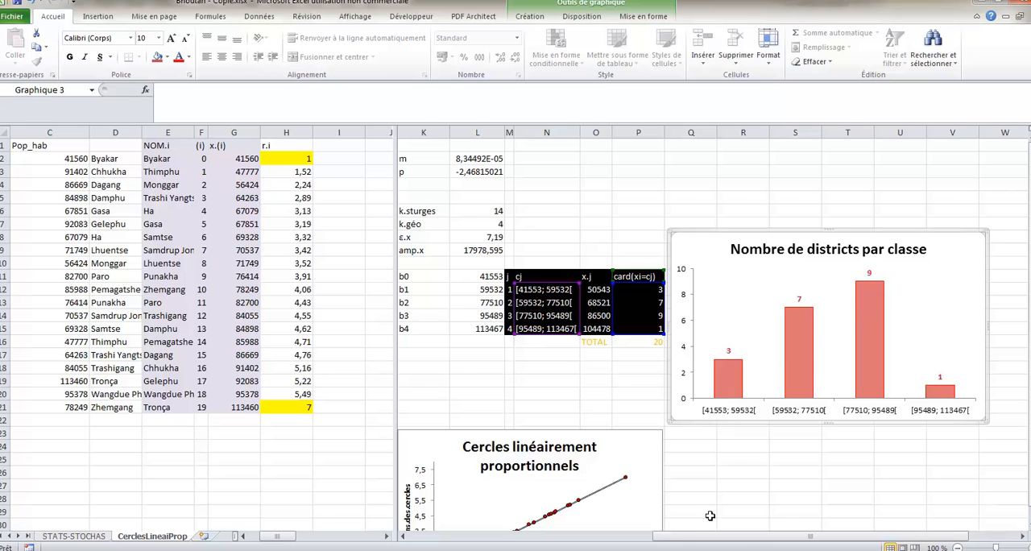
# - Switch to the Illustrator map of Bhutan and narrow its window so it sits beside the Excel sheet
pyautogui.moveTo(694, 538)
pyautogui.mouseDown()
pyautogui.moveTo(665, 540)
pyautogui.moveTo(691, 539)
pyautogui.mouseUp()
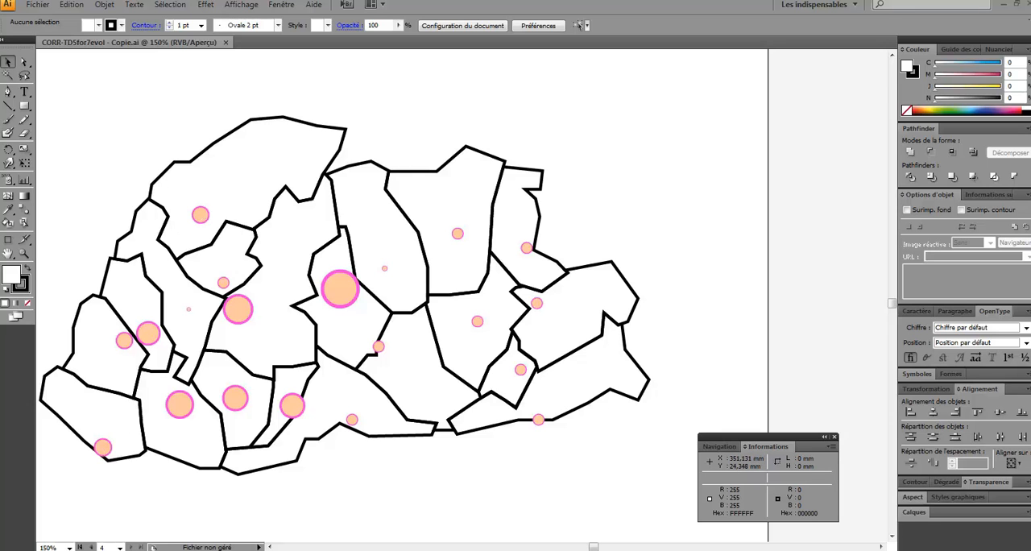
pyautogui.click(1014, 6)
pyautogui.moveTo(1028, 184); pyautogui.dragTo(530, 192)
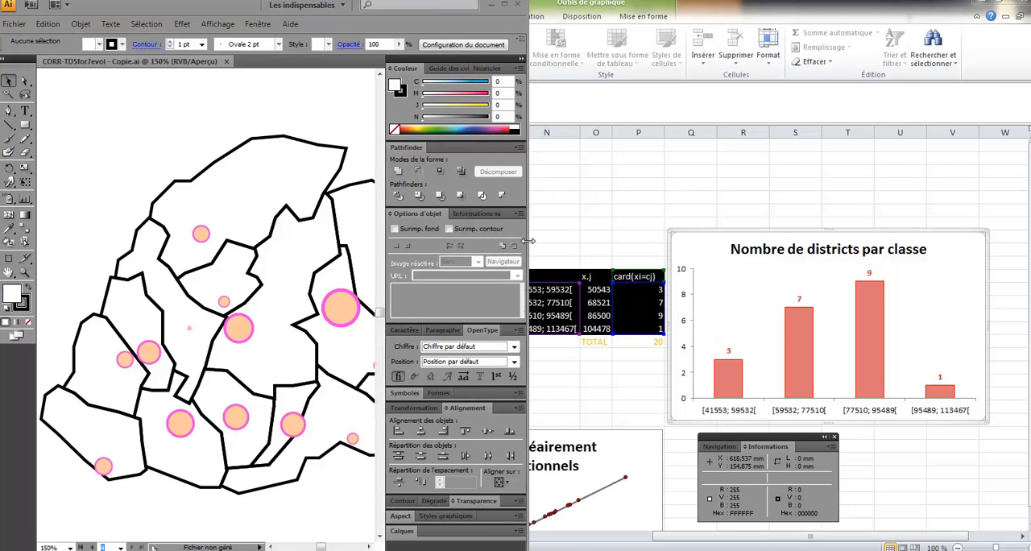
# - Show the ModeleRaster layer under Population, keeping it locked, so the district names appear behind the map
pyautogui.click(400, 531)
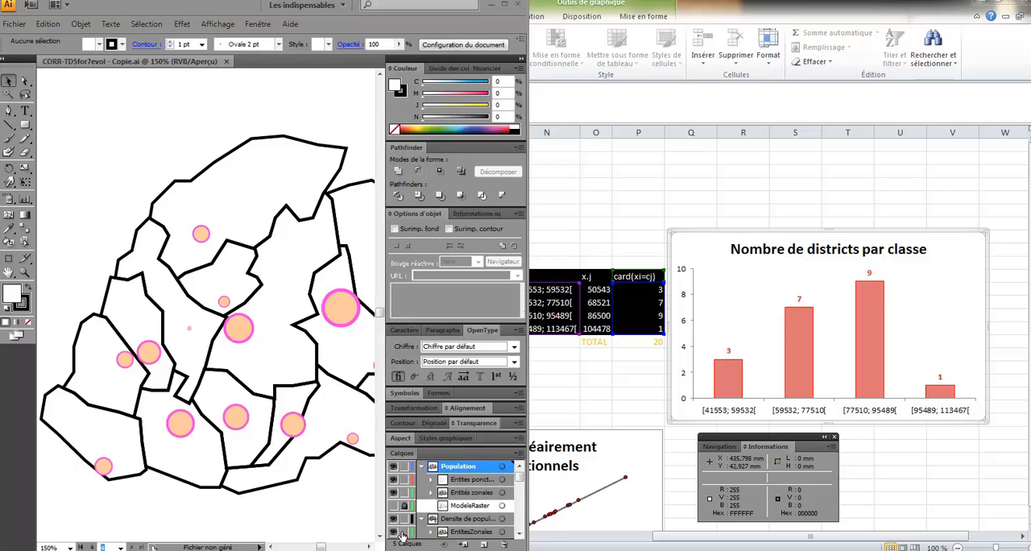
pyautogui.click(394, 505)
pyautogui.click(404, 505)
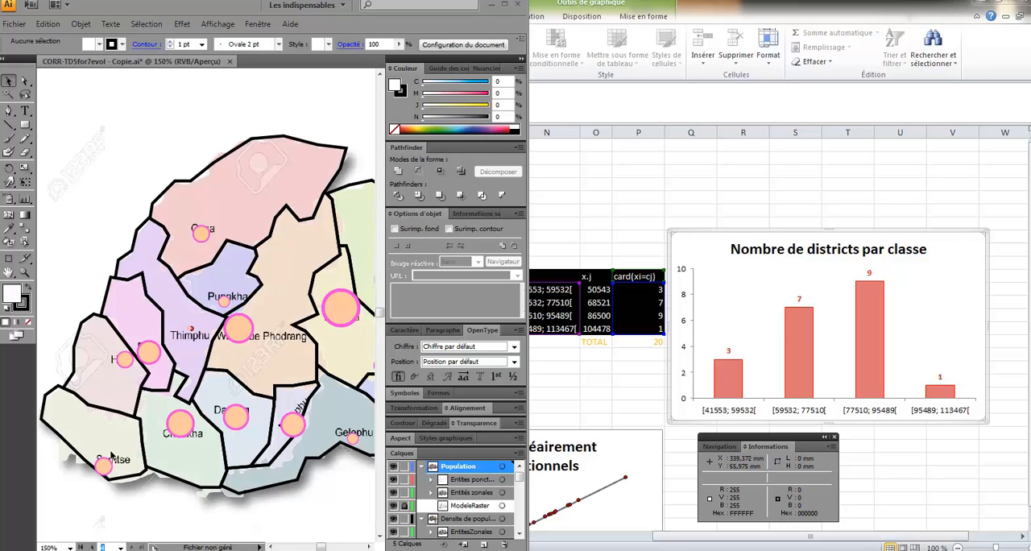
pyautogui.click(368, 546)
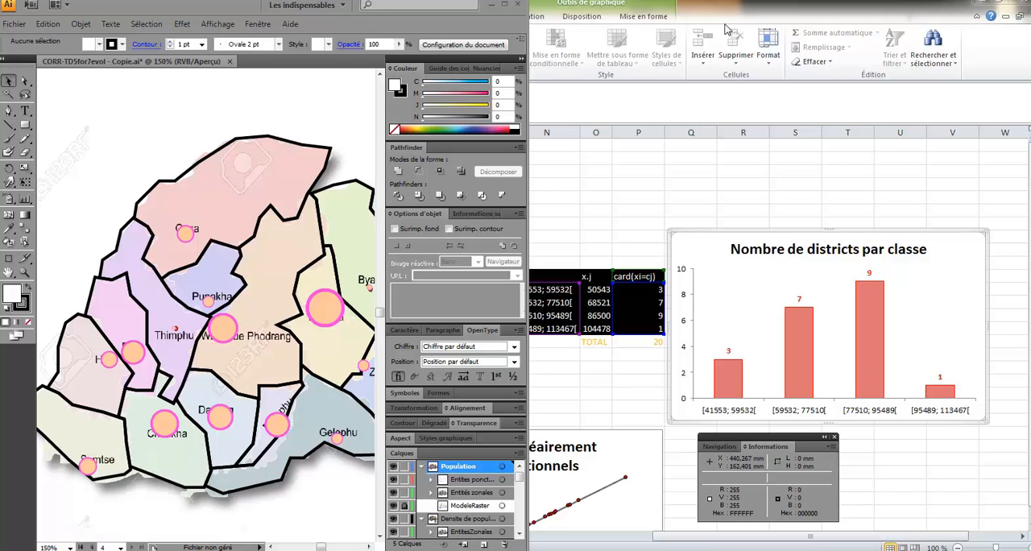
# - Switch to Excel, fit its window beside the map, and look up the circle radius and district for the population in G3
pyautogui.moveTo(725, 12); pyautogui.dragTo(1030, 12)
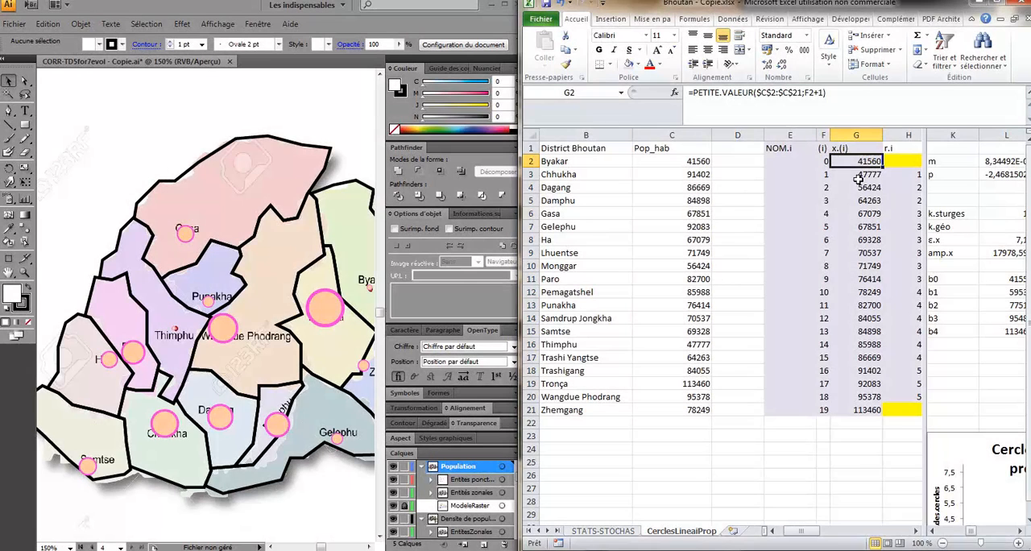
pyautogui.click(858, 177)
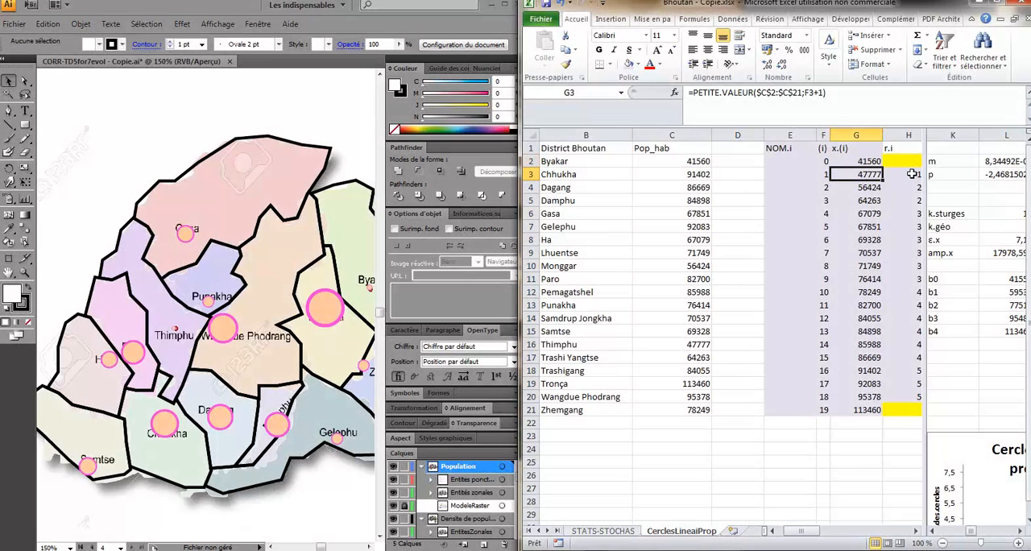
pyautogui.click(911, 173)
pyautogui.click(916, 531)
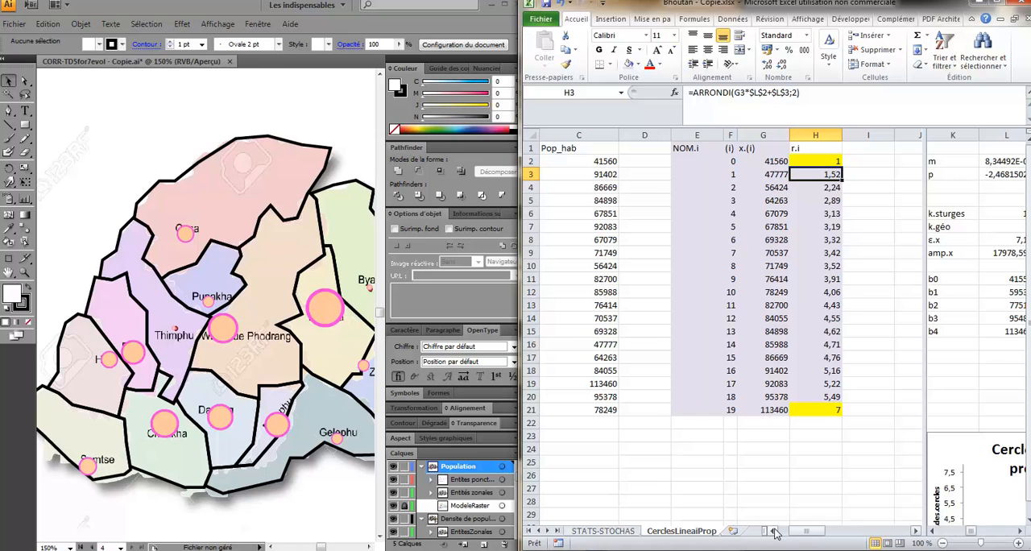
pyautogui.click(773, 173)
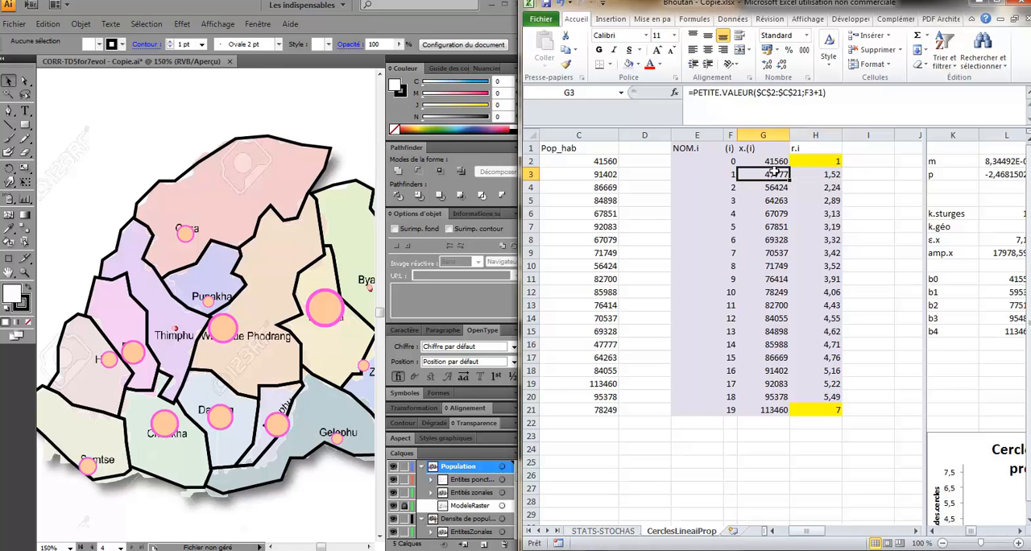
pyautogui.click(773, 531)
pyautogui.click(701, 344)
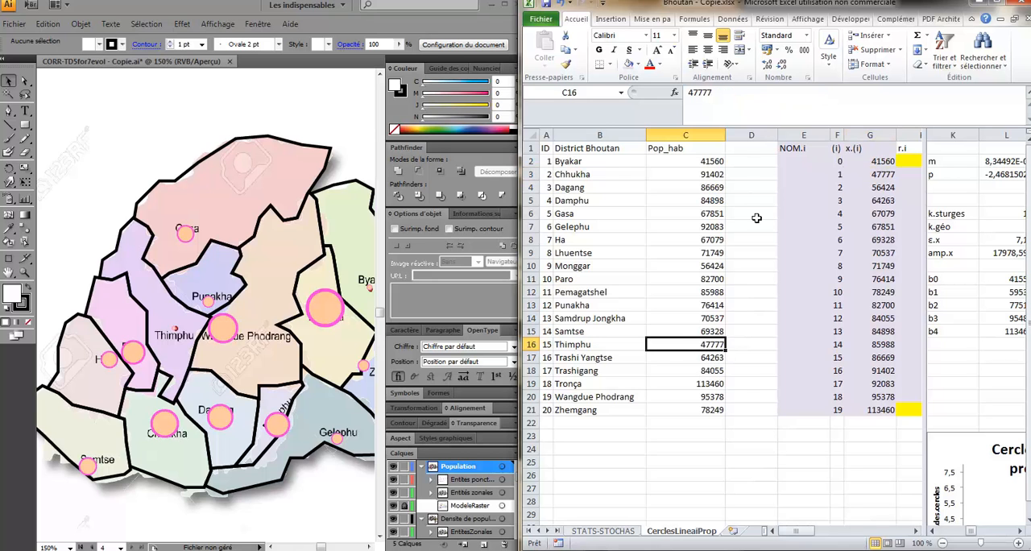
# - Copy the district names in B2:B21 into column D, starting at D2, beside the populations
pyautogui.click(597, 164)
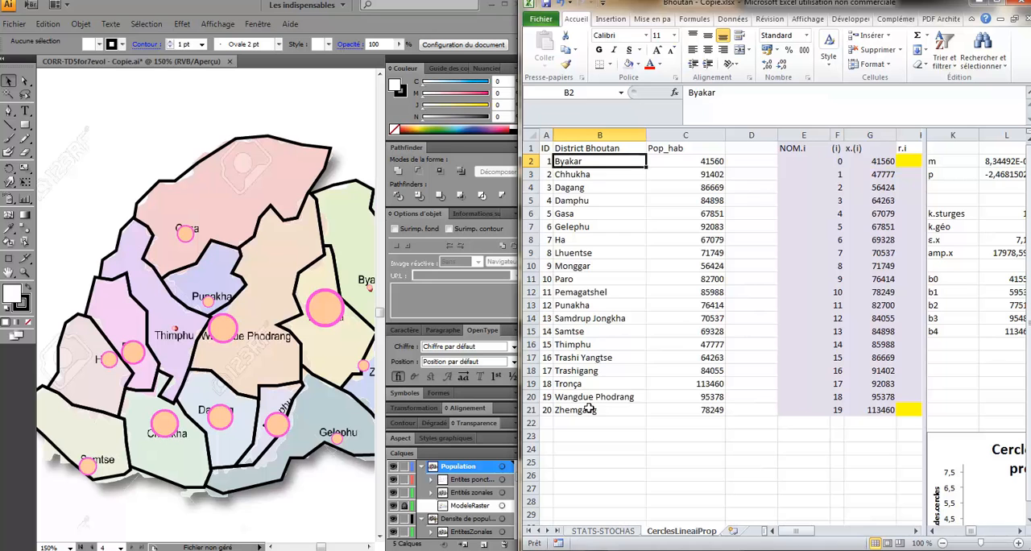
pyautogui.keyDown('shift'); pyautogui.click(592, 409); pyautogui.keyUp('shift')
pyautogui.hotkey('ctrl', 'c')
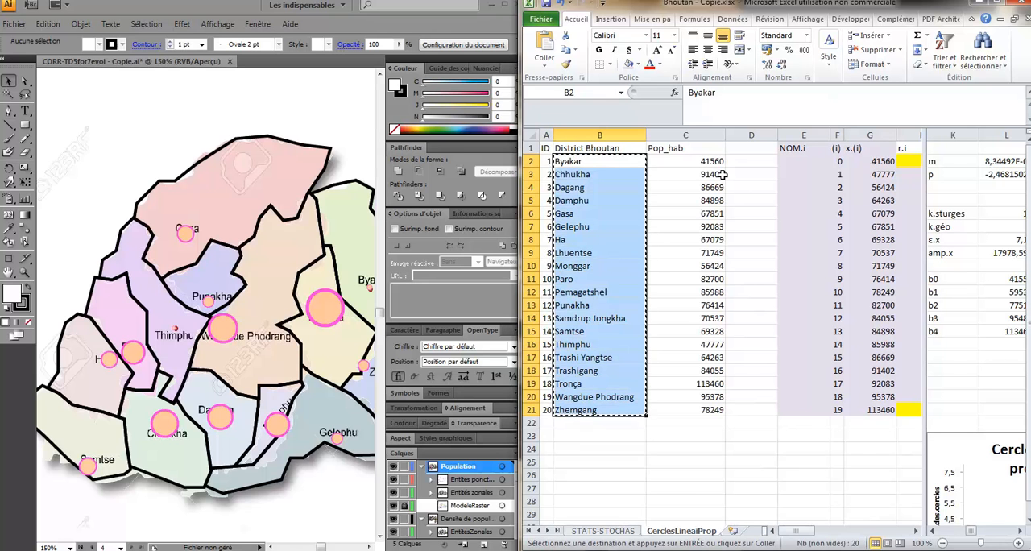
pyautogui.click(737, 162)
pyautogui.hotkey('ctrl', 'v')
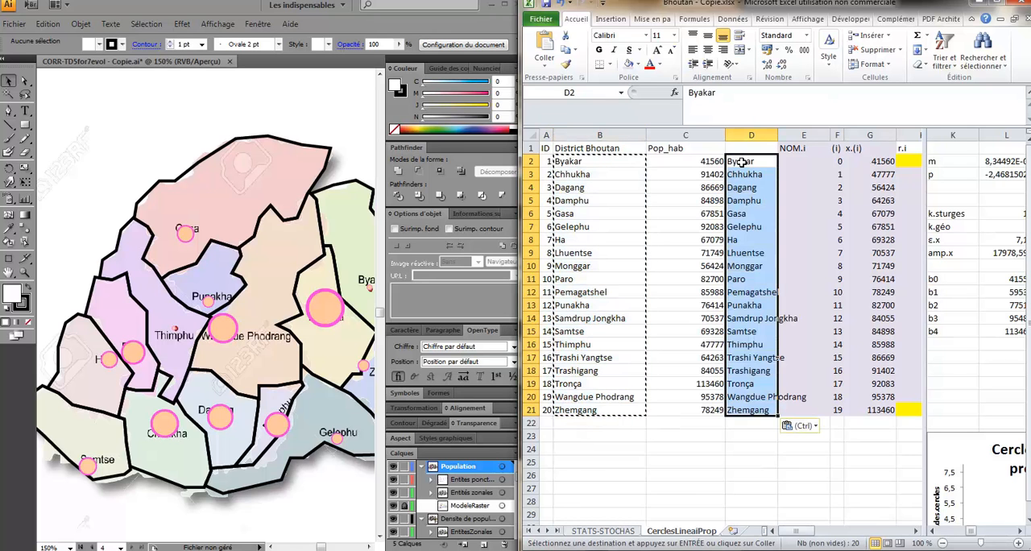
# - Start a RECHERCHEV formula in E2 with G2 as the lookup value and C2:D21 as the lookup table
pyautogui.click(796, 161)
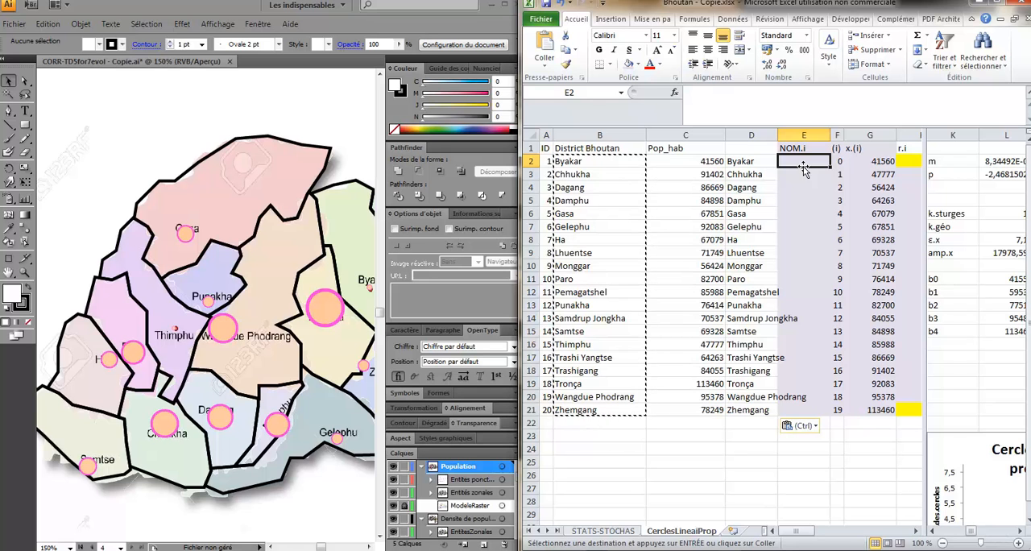
pyautogui.write('=')
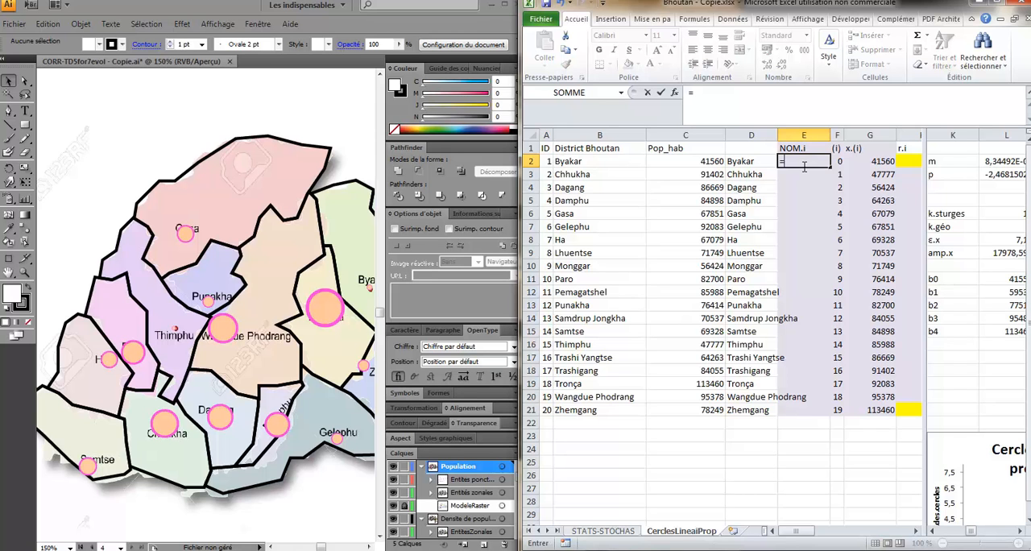
pyautogui.write('rech')
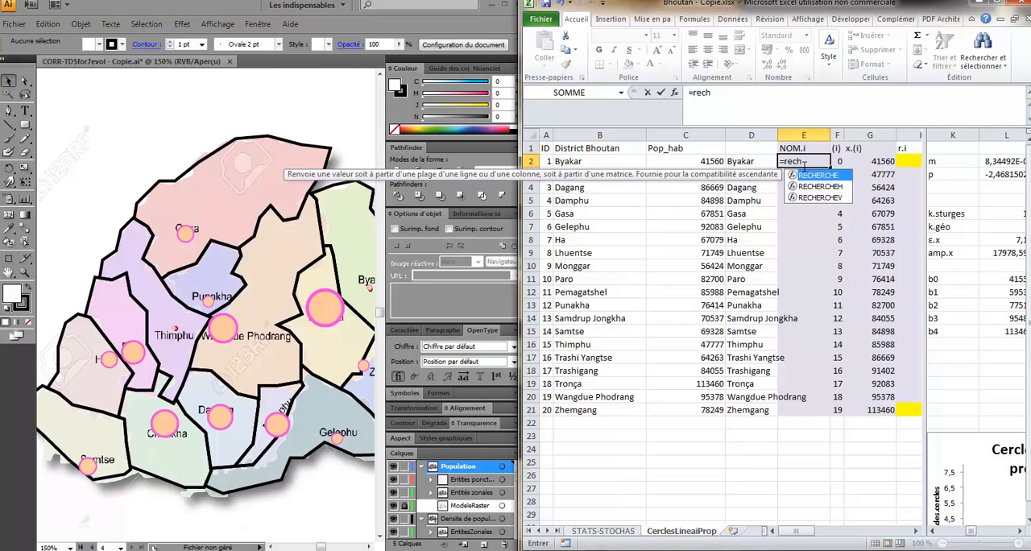
pyautogui.write('erchev(')
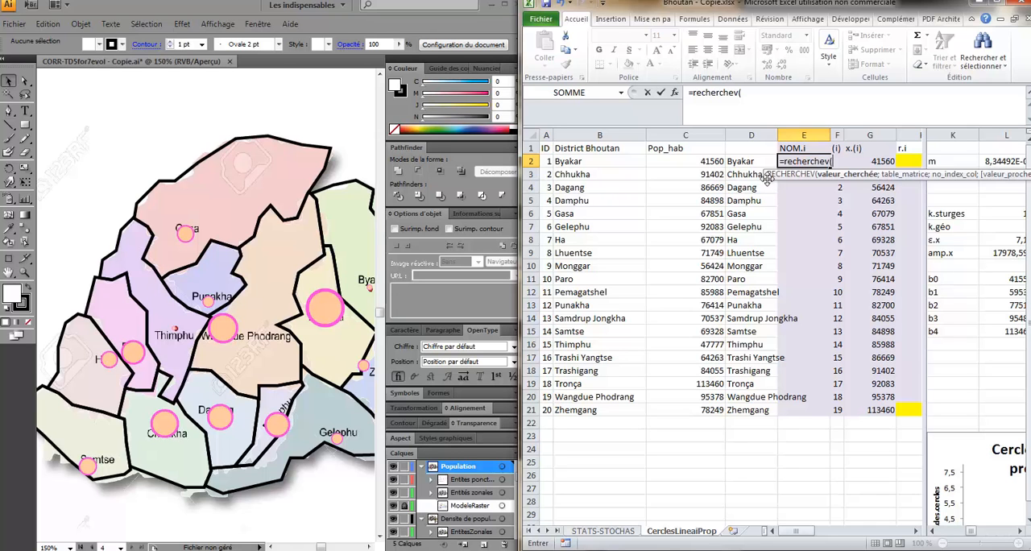
pyautogui.click(878, 161)
pyautogui.write(';')
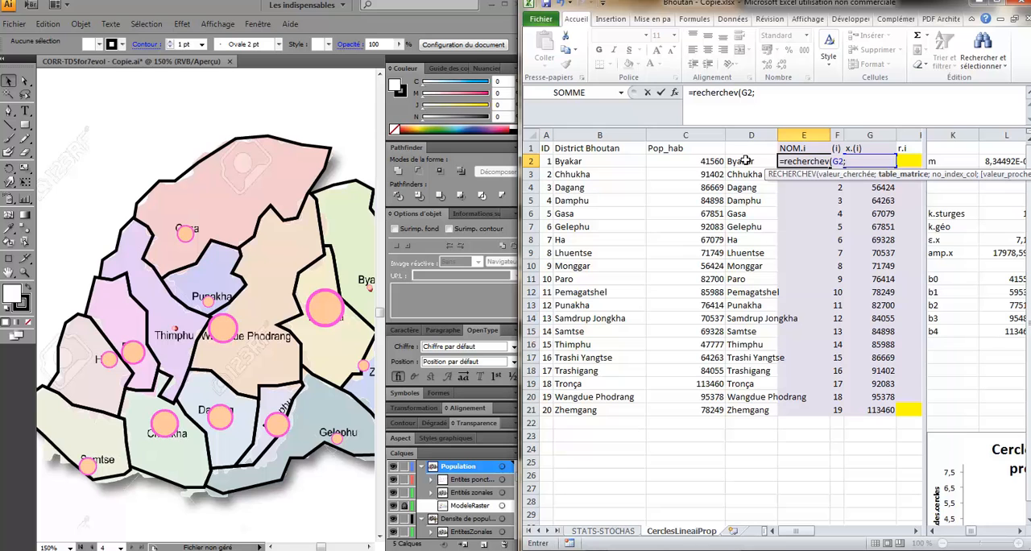
pyautogui.click(703, 161)
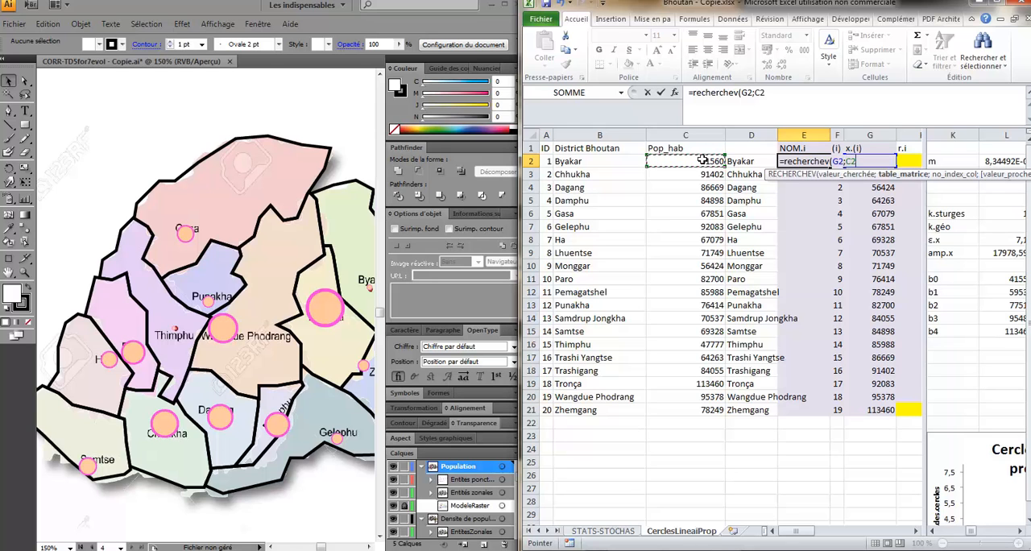
pyautogui.keyDown('shift'); pyautogui.click(749, 412); pyautogui.keyUp('shift')
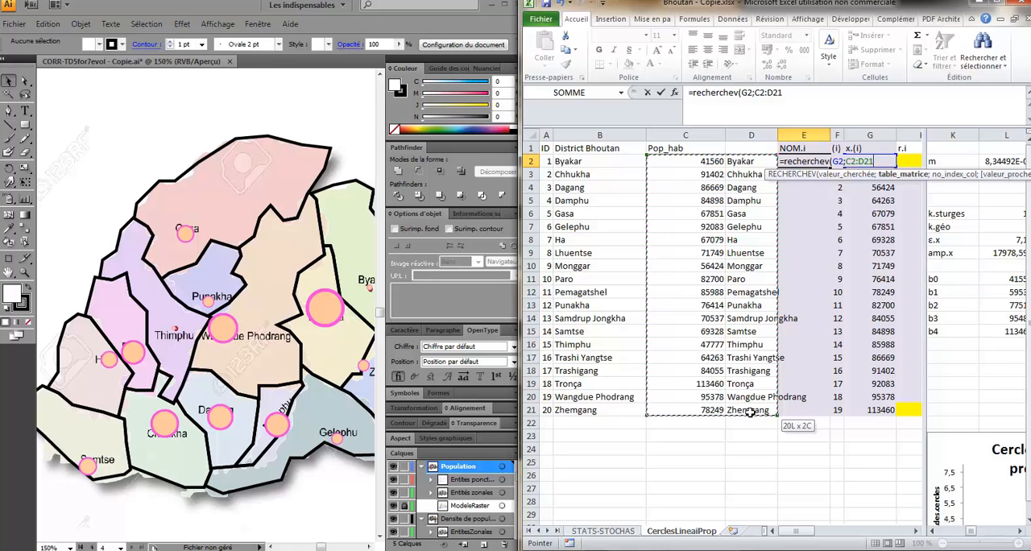
# - Make the table reference absolute and complete E2 as =RECHERCHEV(G2;$C$2:$D$21;2;FAUX)
pyautogui.click(757, 94)
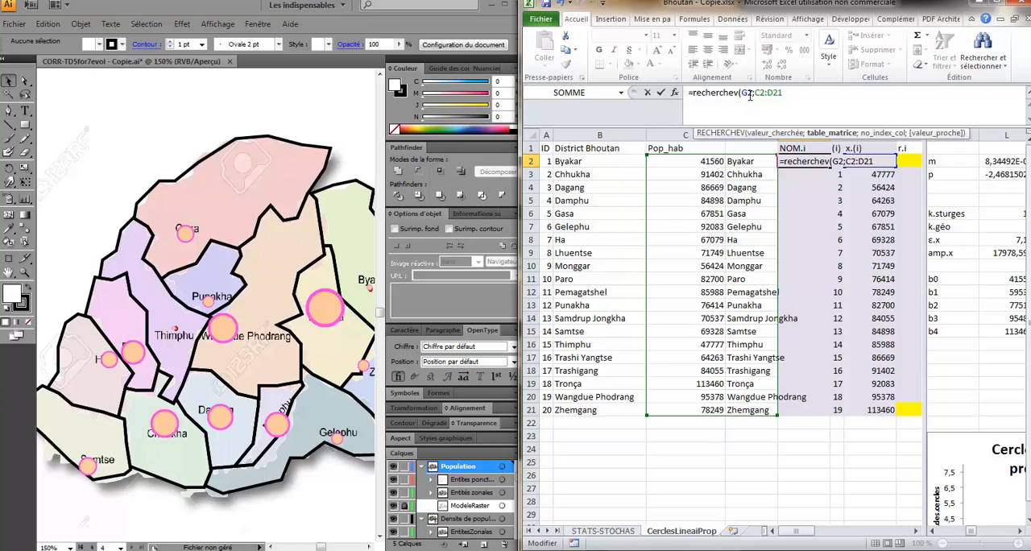
pyautogui.press('F4')
pyautogui.write(';')
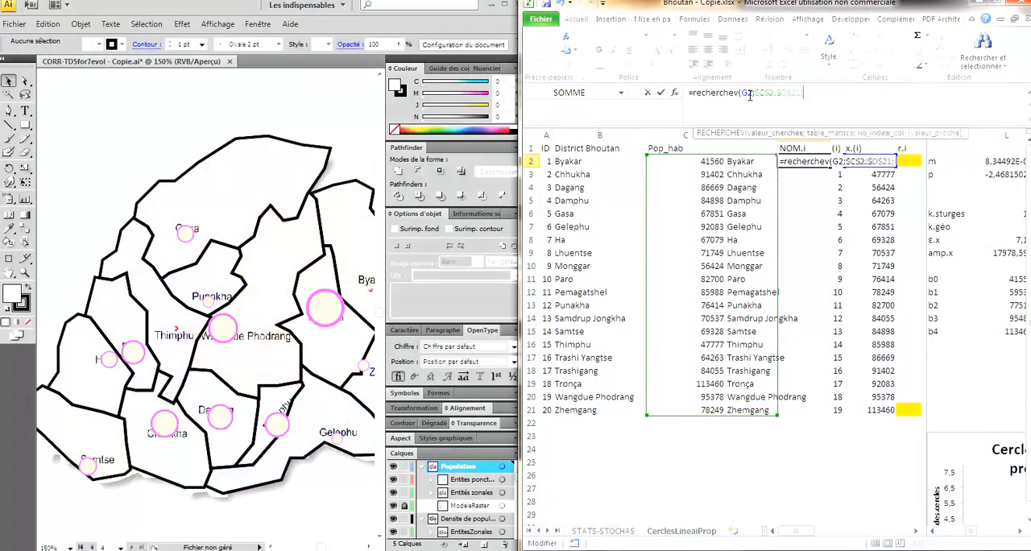
pyautogui.write('2')
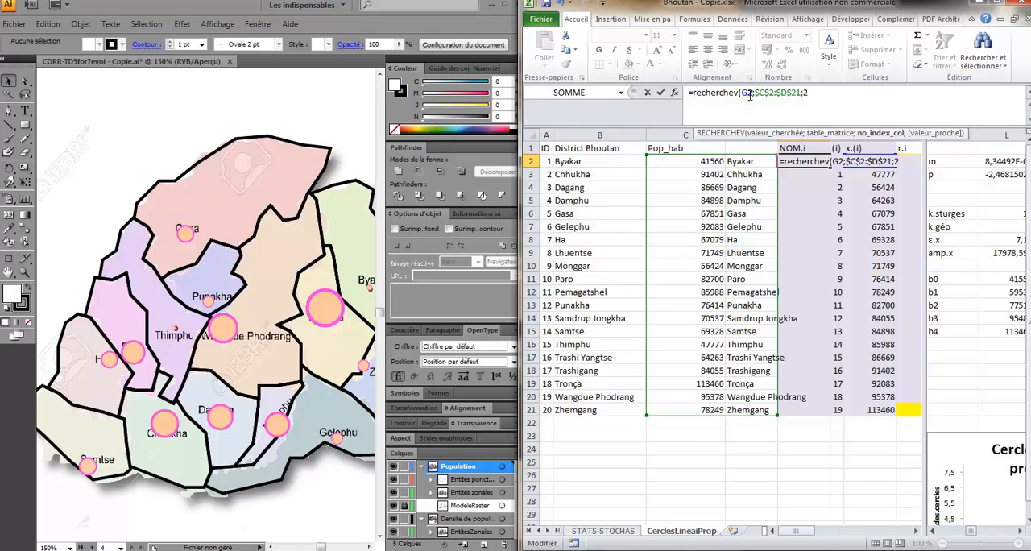
pyautogui.write(';FAUX')
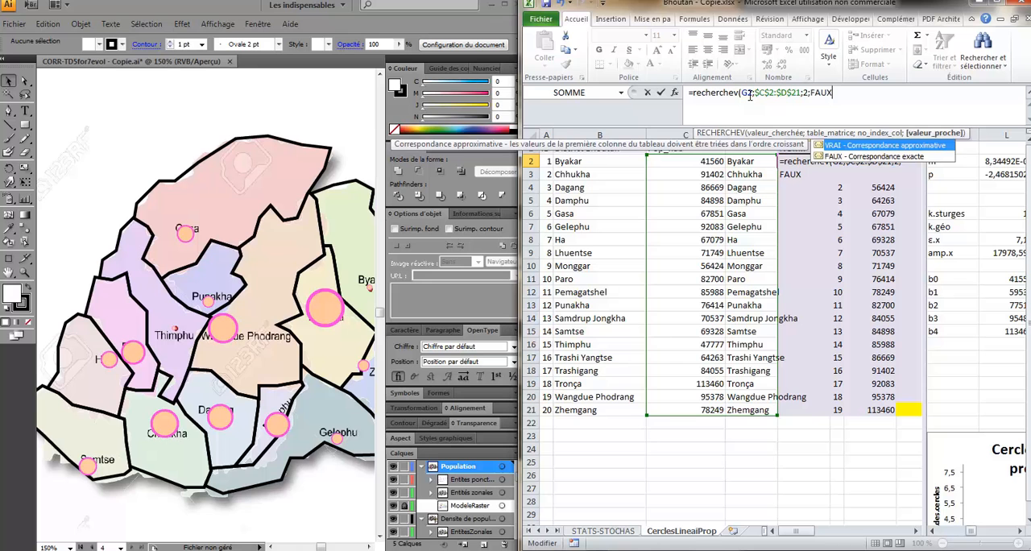
pyautogui.write(')')
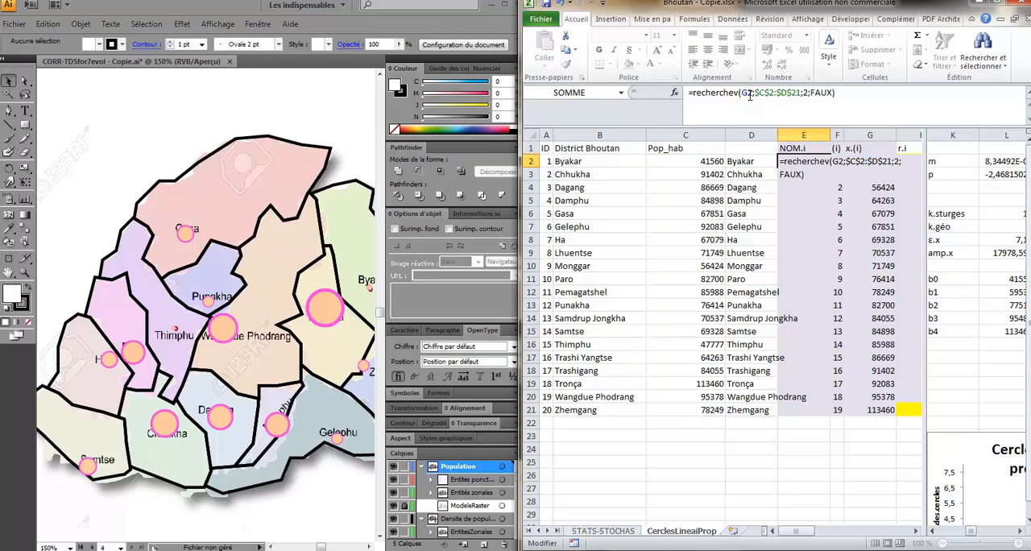
pyautogui.press('Return')
pyautogui.press('Up')
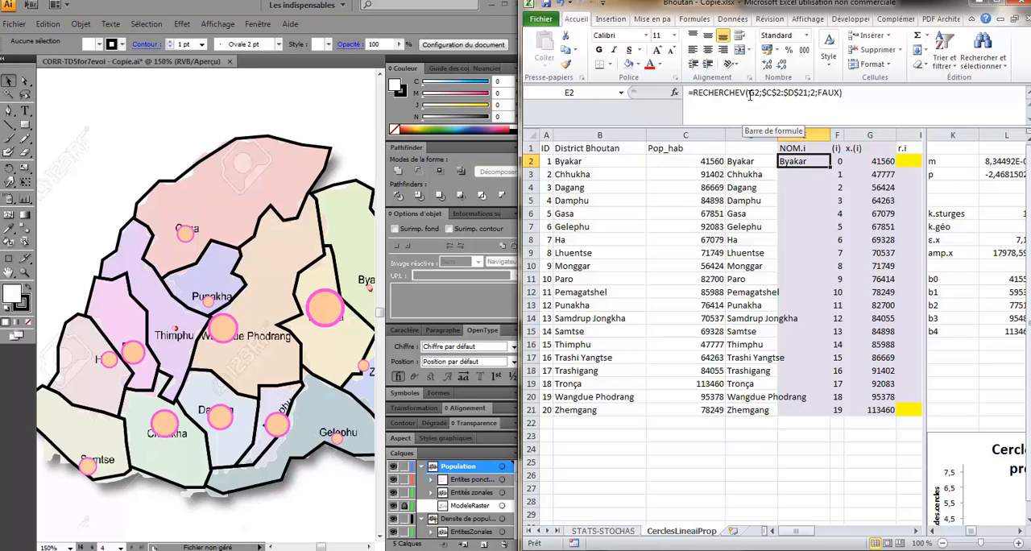
# - Fill the lookup formula from E2 down through E21 for all the districts
pyautogui.hotkey('ctrl', 'shift', 'Down')
pyautogui.hotkey('ctrl', 'shift', 'Up')
pyautogui.hotkey('shift', 'Down')
pyautogui.hotkey('shift', 'Down')
pyautogui.hotkey('shift', 'Down')
pyautogui.hotkey('shift', 'Down')
pyautogui.hotkey('shift', 'Down')
pyautogui.hotkey('shift', 'Down')
pyautogui.hotkey('shift', 'Down')
pyautogui.hotkey('shift', 'Down')
pyautogui.hotkey('shift', 'Down')
pyautogui.hotkey('shift', 'Down')
pyautogui.hotkey('shift', 'Down')
pyautogui.hotkey('shift', 'Down')
pyautogui.hotkey('shift', 'Down')
pyautogui.hotkey('shift', 'Down')
pyautogui.hotkey('shift', 'Down')
pyautogui.hotkey('shift', 'Down')
pyautogui.hotkey('shift', 'Down')
pyautogui.hotkey('shift', 'Down')
pyautogui.hotkey('shift', 'Down')
pyautogui.hotkey('ctrl', 'b')
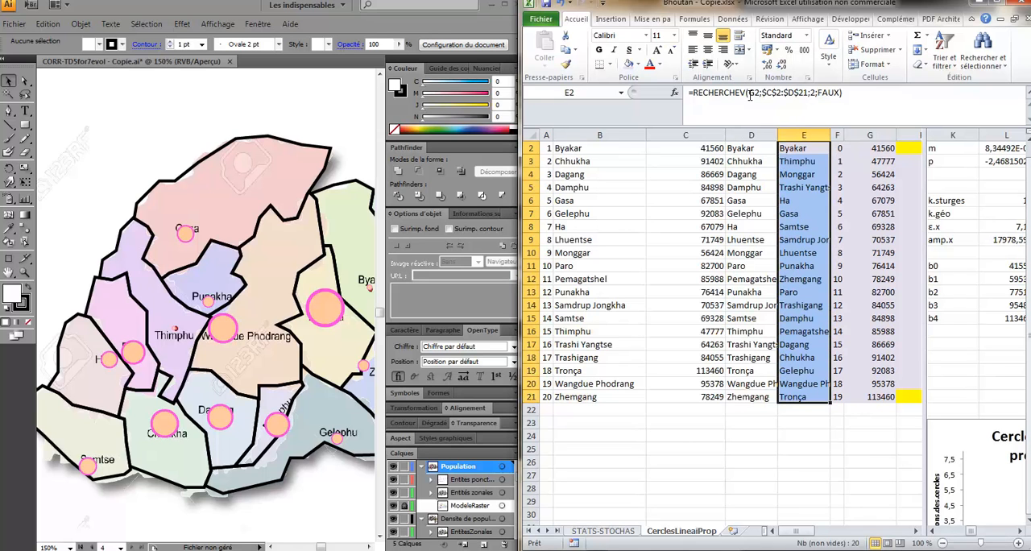
# - Narrow column D and fit the NOM.i column to the full district names
pyautogui.moveTo(773, 135); pyautogui.dragTo(804, 136)
pyautogui.doubleClick(803, 135)
pyautogui.click(781, 160)
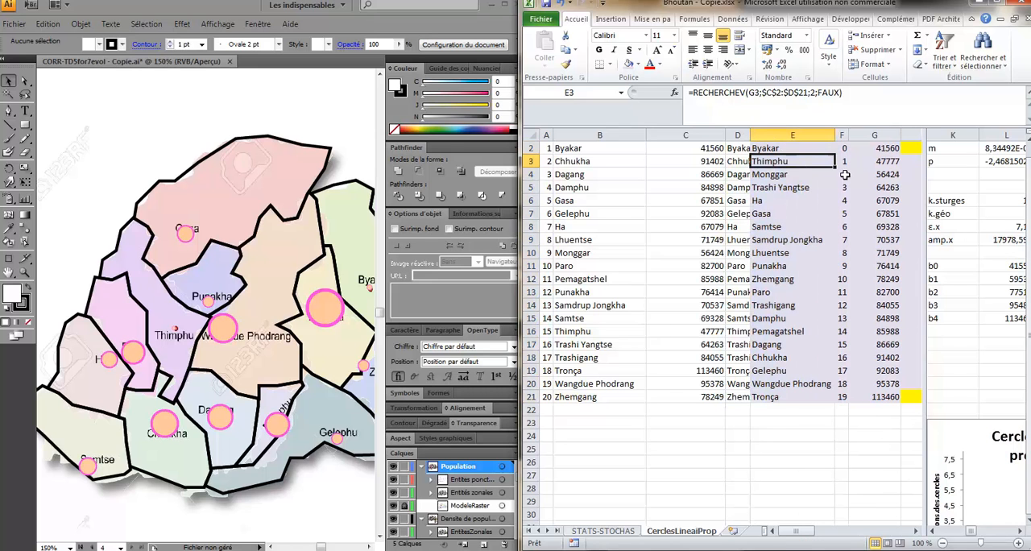
# - Fit the x.(i) population column to its contents so it sits closer to the r.i radii
pyautogui.press('Right')
pyautogui.press('Right')
pyautogui.press('Right')
pyautogui.press('Up')
pyautogui.press('Left')
pyautogui.press('Down')
pyautogui.press('Left')
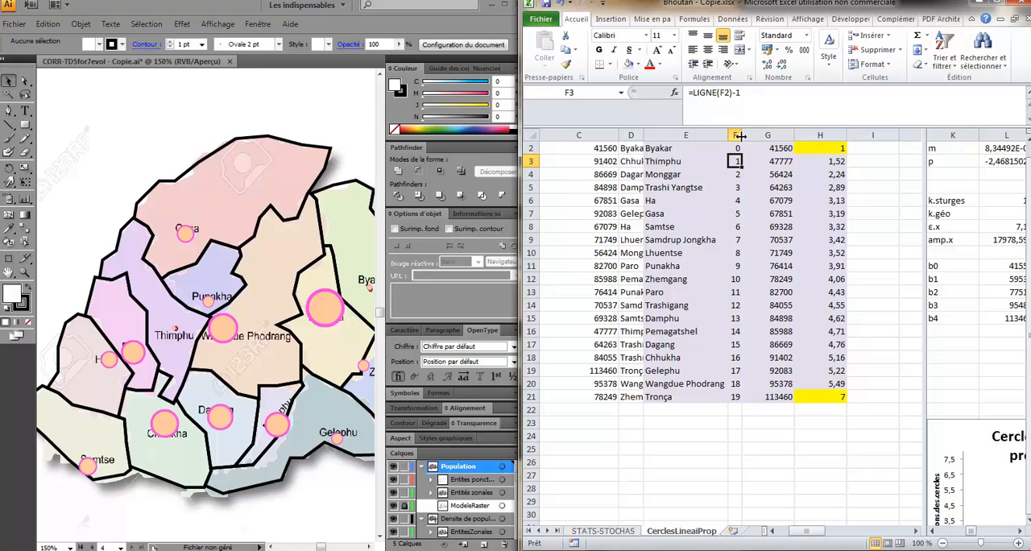
pyautogui.doubleClick(794, 135)
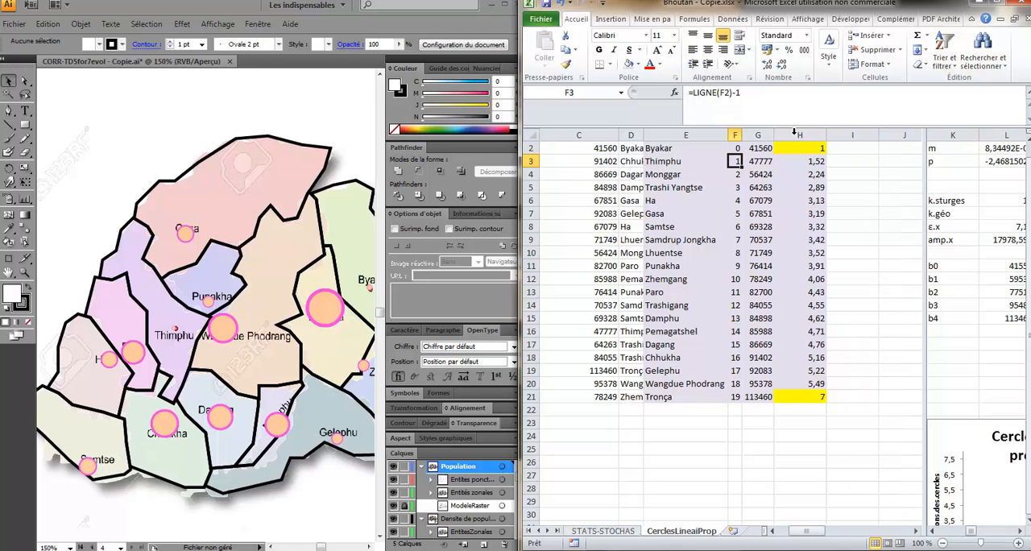
pyautogui.scroll(1, 741, 207)
# - Make the circle radii in H2:H21 bold
pyautogui.click(808, 174)
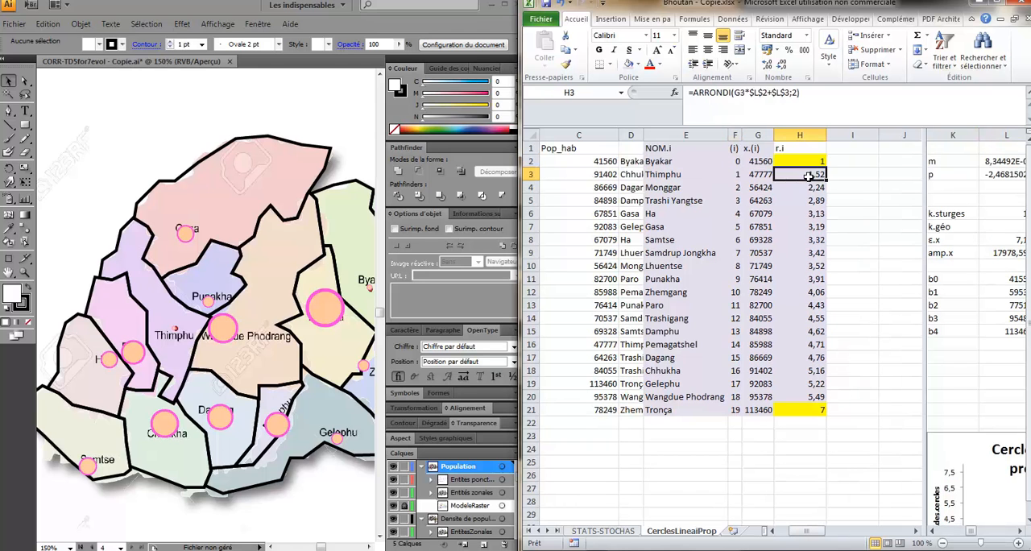
pyautogui.moveTo(802, 161); pyautogui.dragTo(791, 410)
pyautogui.hotkey('ctrl', 'g')
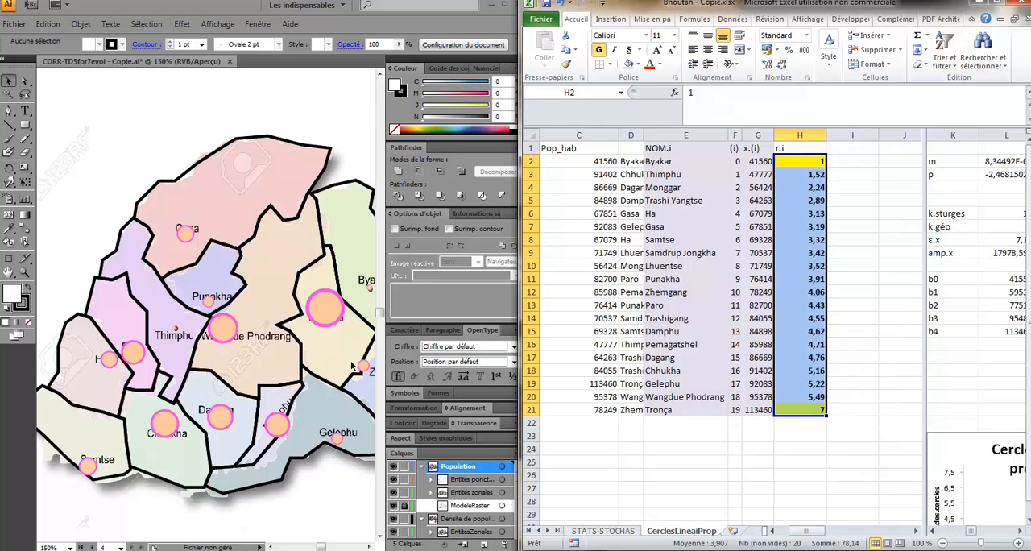
# - Switch to the Illustrator map and set the width of Byakar's circle symbol to 3.04 mm, keeping its proportions
pyautogui.click(368, 547)
pyautogui.click(368, 547)
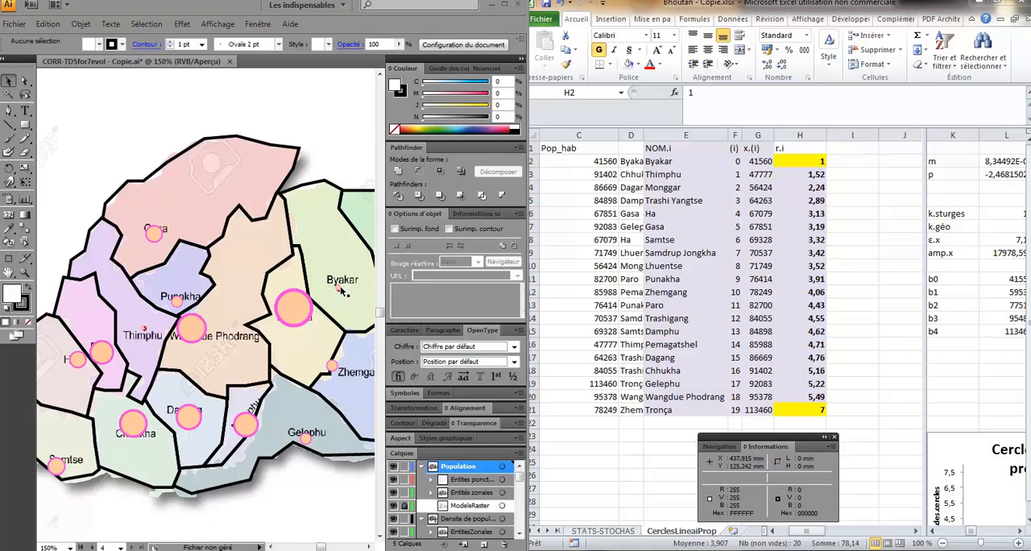
pyautogui.click(338, 289)
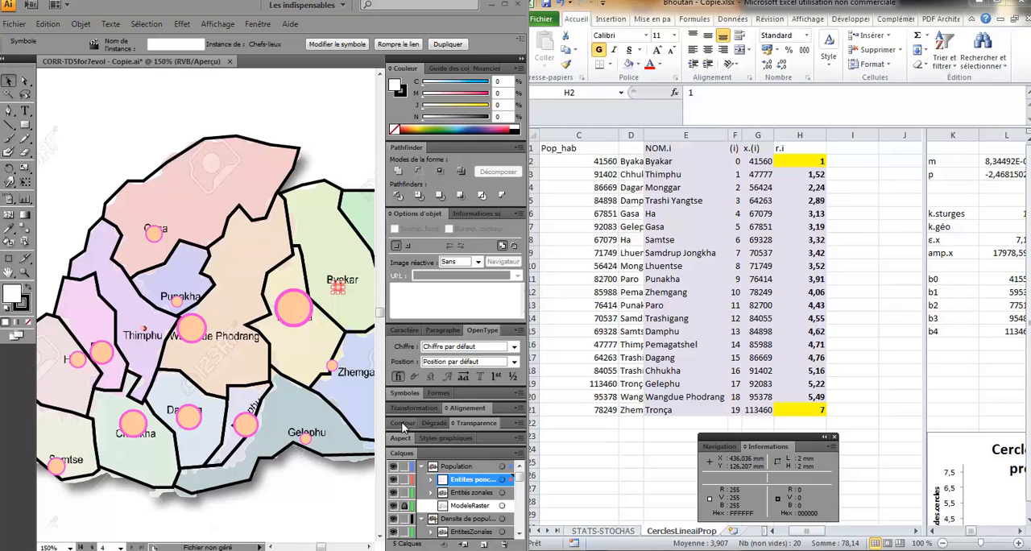
pyautogui.click(402, 424)
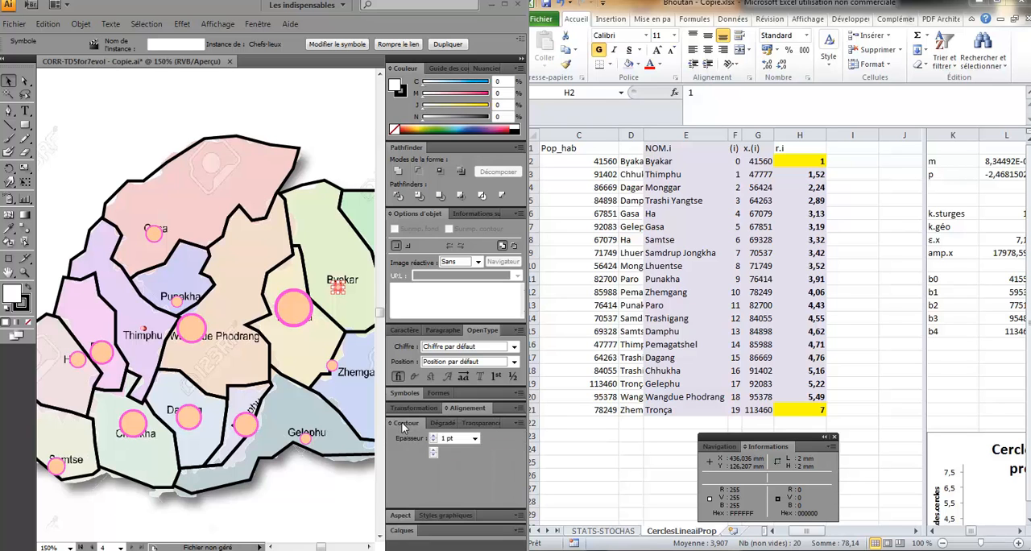
pyautogui.click(413, 407)
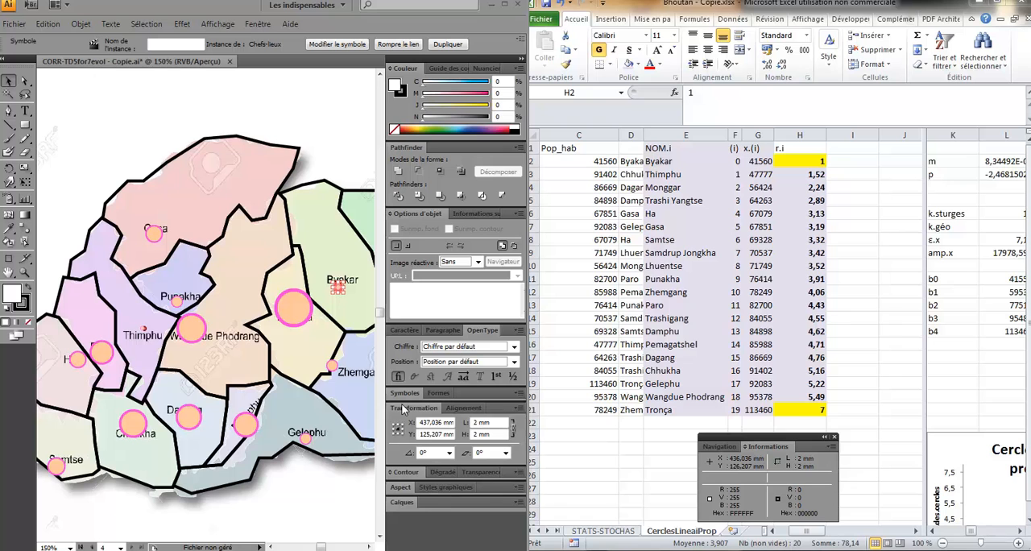
pyautogui.doubleClick(476, 422)
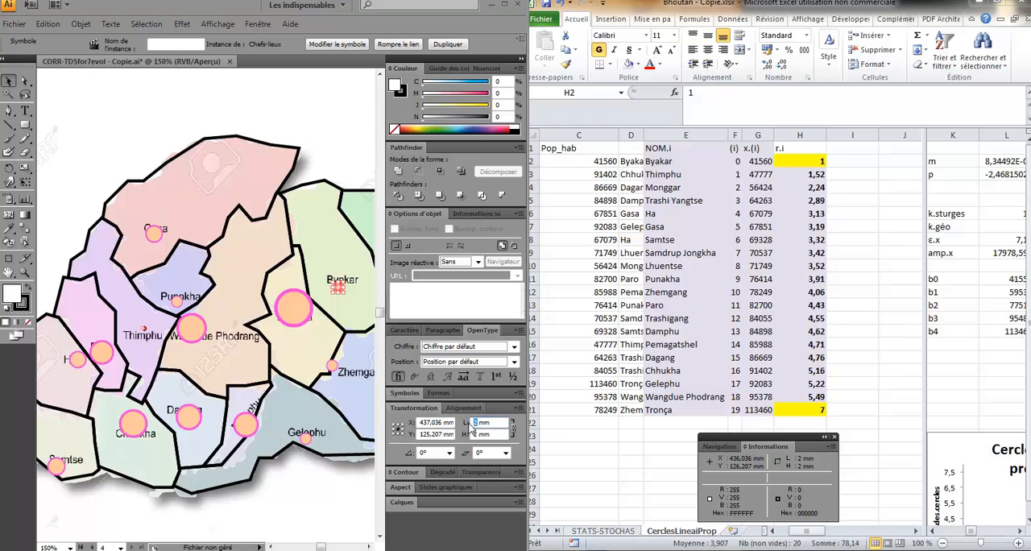
pyautogui.write('3,04')
pyautogui.press('Return')
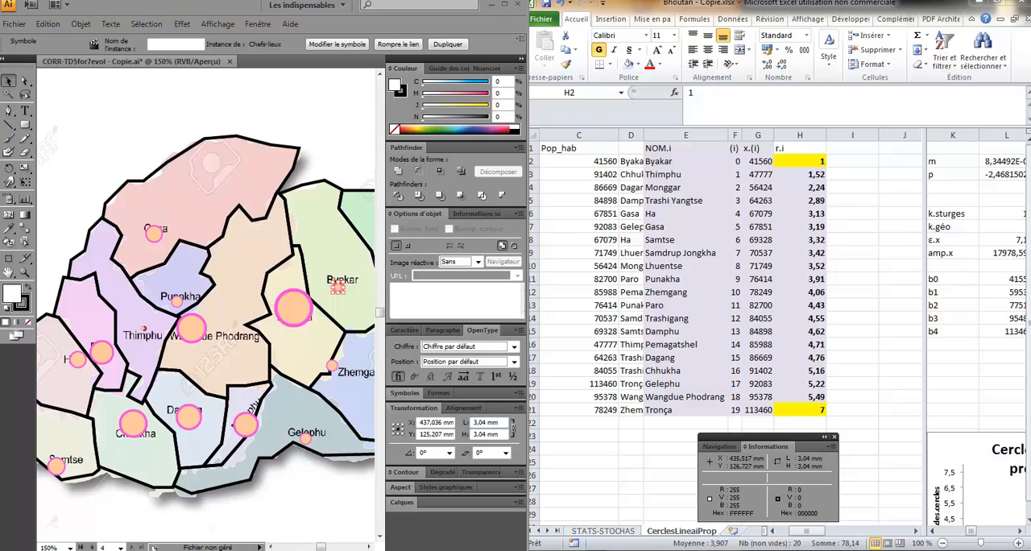
# - Move Trongsa's circle up off its district label, undo the move, and check the size of Wangdue Phodrang's circle
pyautogui.click(300, 314)
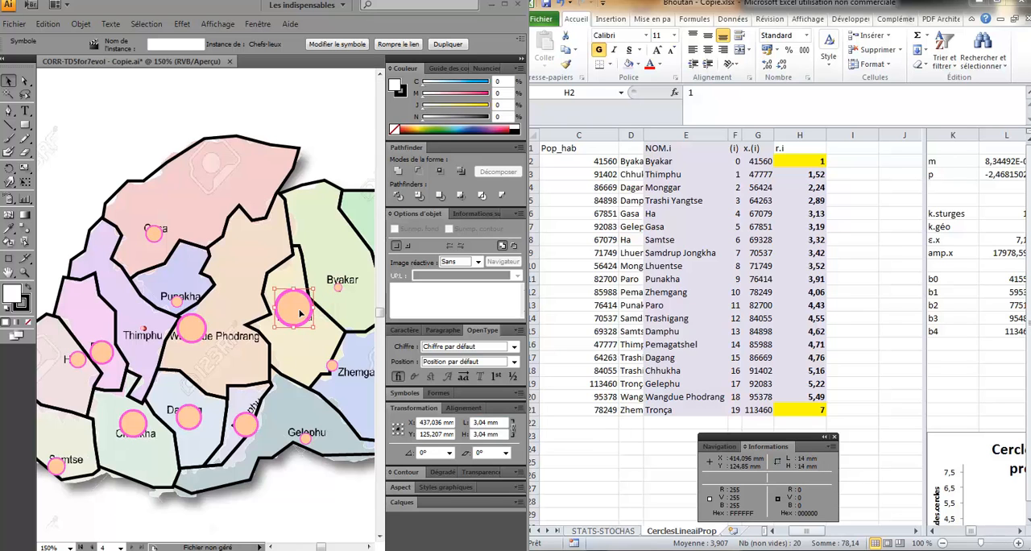
pyautogui.moveTo(299, 313); pyautogui.dragTo(300, 260)
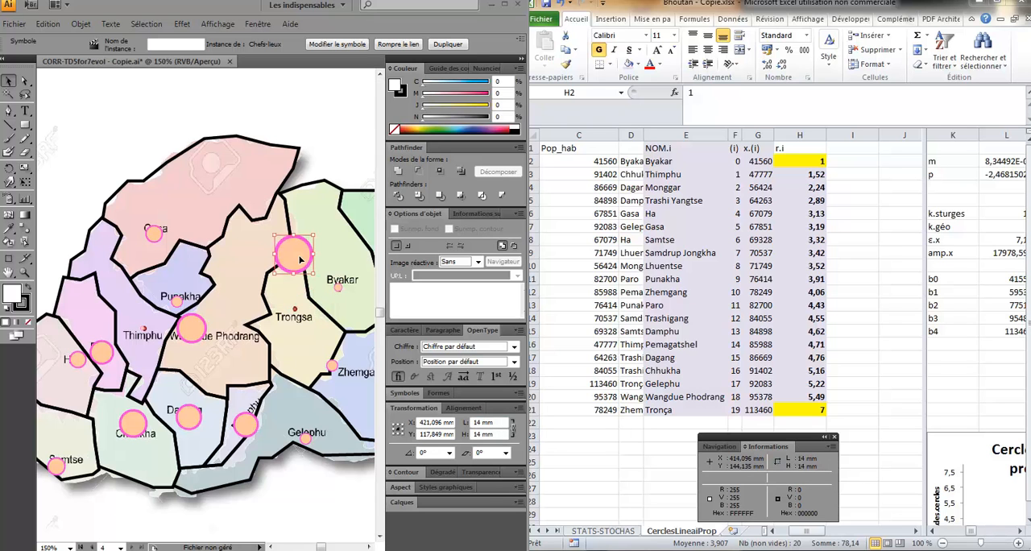
pyautogui.hotkey('ctrl', 'z')
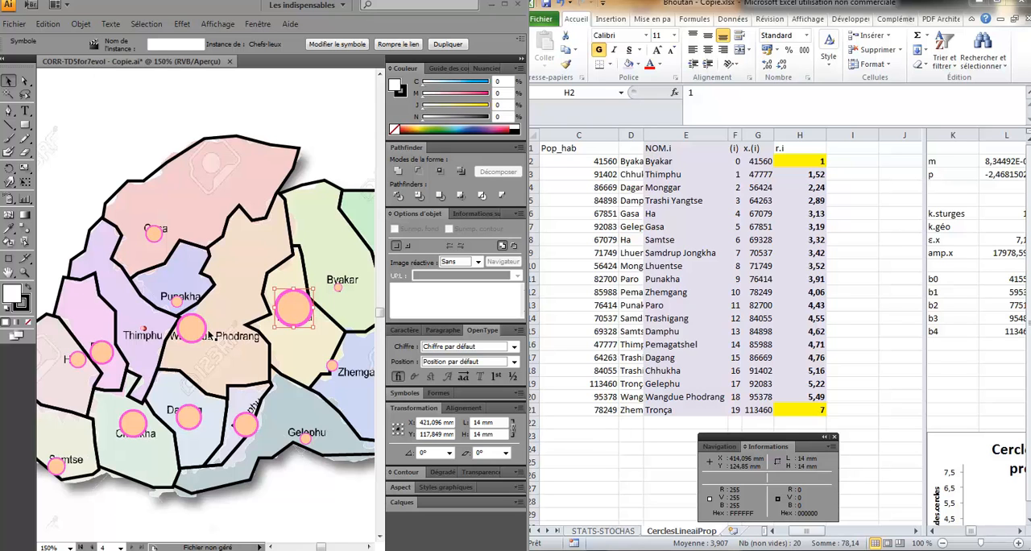
pyautogui.click(191, 337)
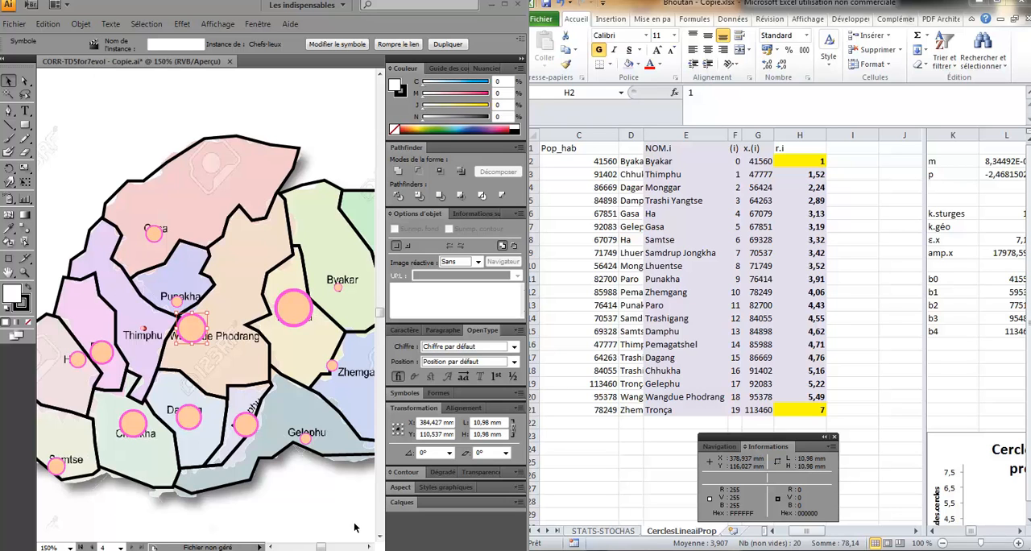
# - Set the width of Lhuentse's circle symbol in the eastern part of the map to 7.04 mm
pyautogui.click(368, 547)
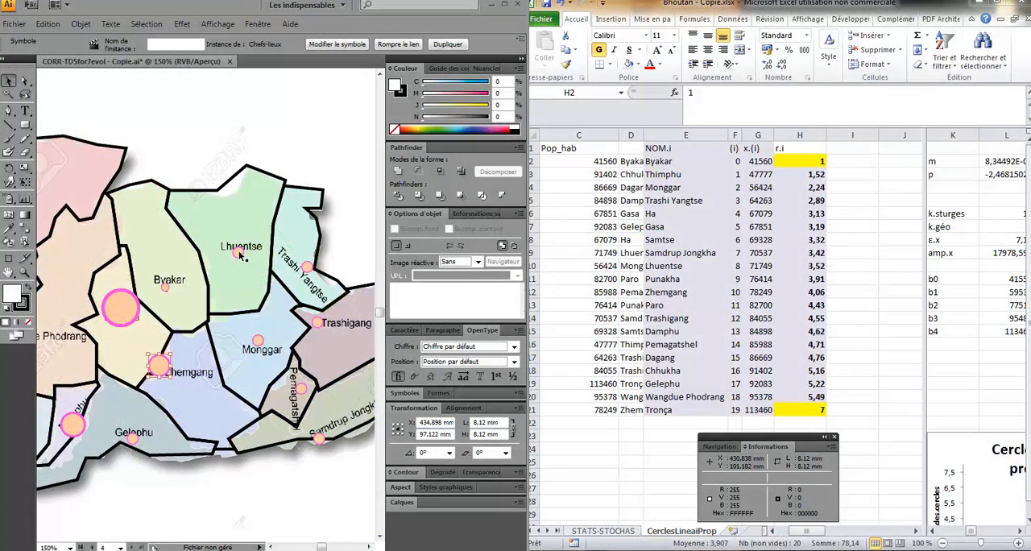
pyautogui.click(239, 253)
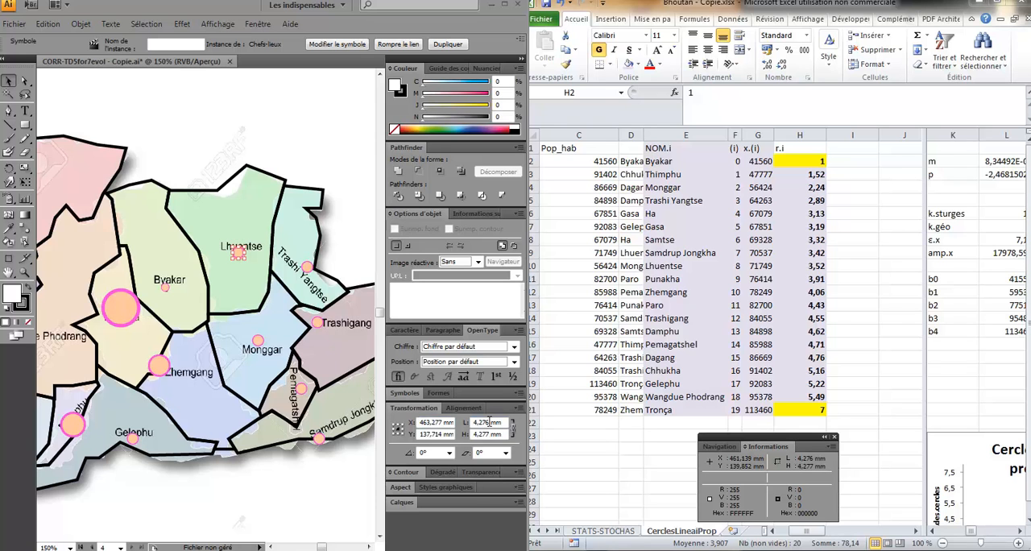
pyautogui.doubleClick(488, 421)
pyautogui.write('7,04')
pyautogui.press('Return')
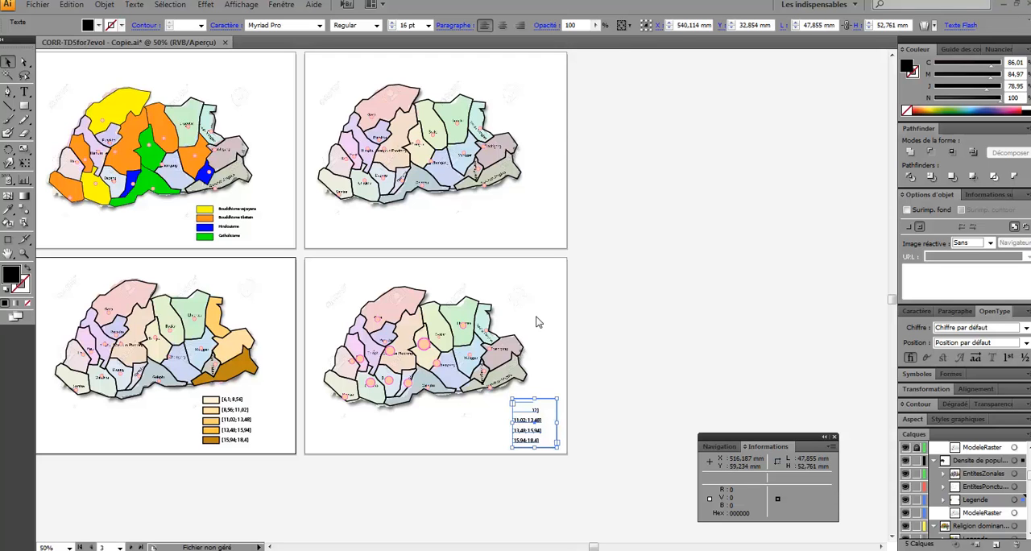
# - Set Illustrator beside Excel and replace the population map's legend intervals with the copied class centres 50543, 68521, 86500 and 104478
pyautogui.click(1017, 6)
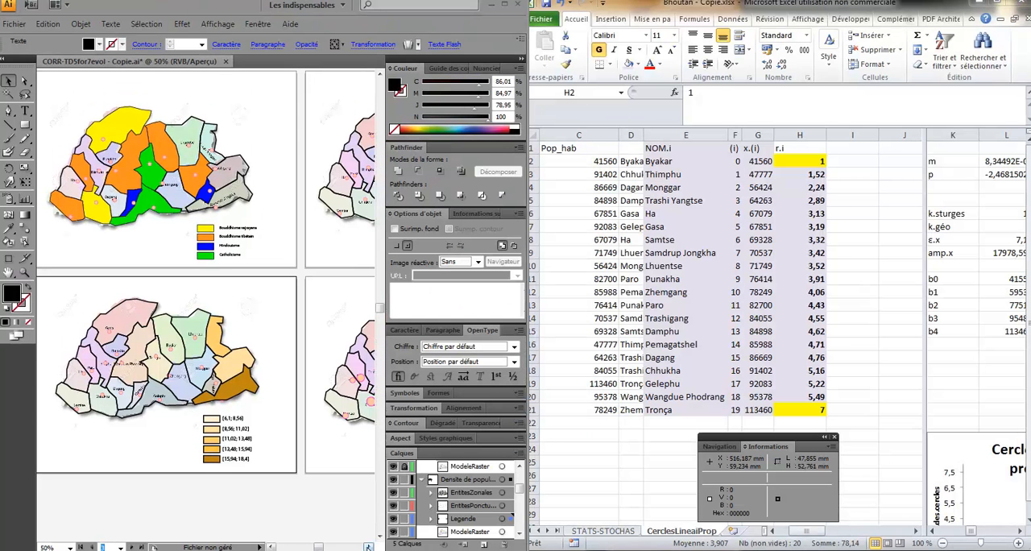
pyautogui.click(368, 546)
pyautogui.click(368, 546)
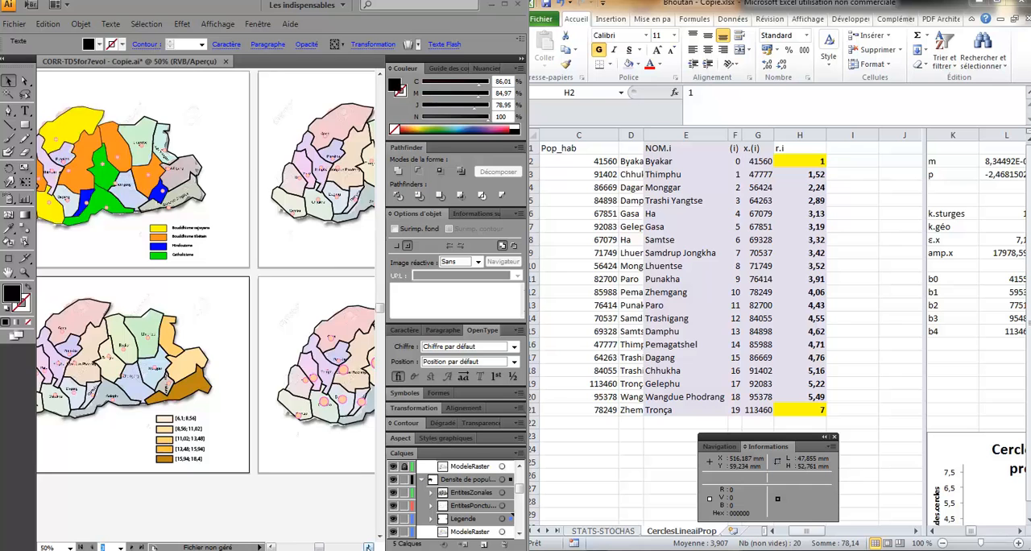
pyautogui.click(368, 546)
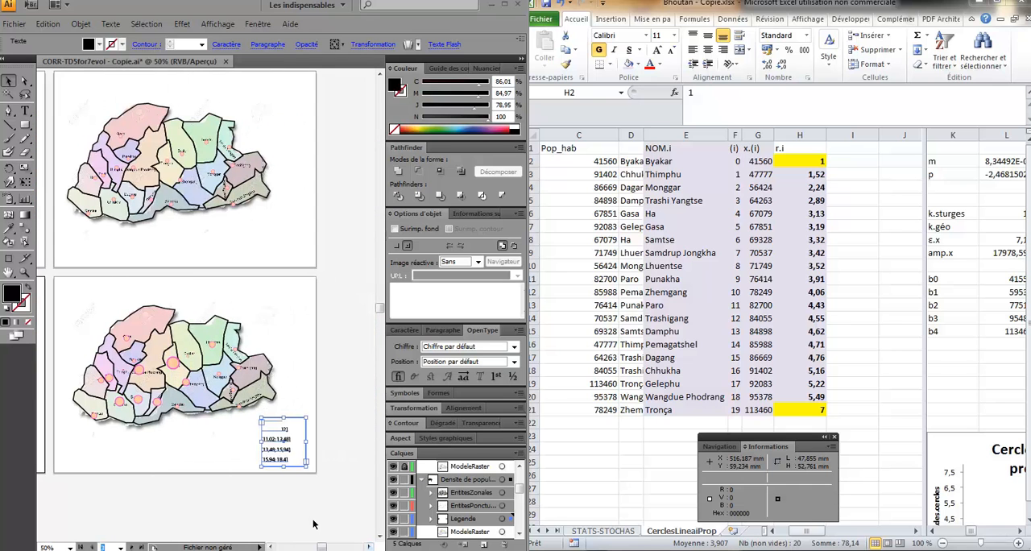
pyautogui.press('z')
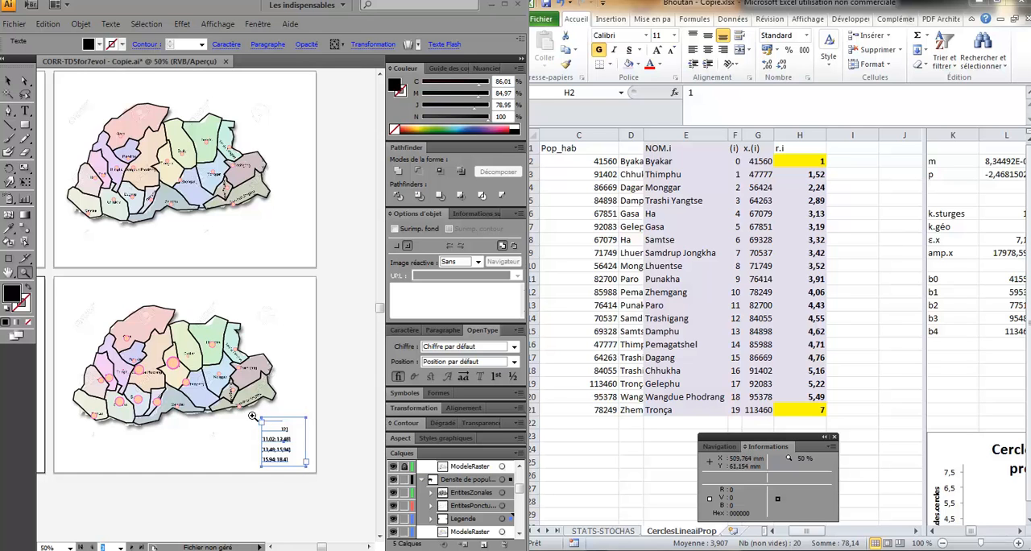
pyautogui.moveTo(248, 412); pyautogui.dragTo(320, 483)
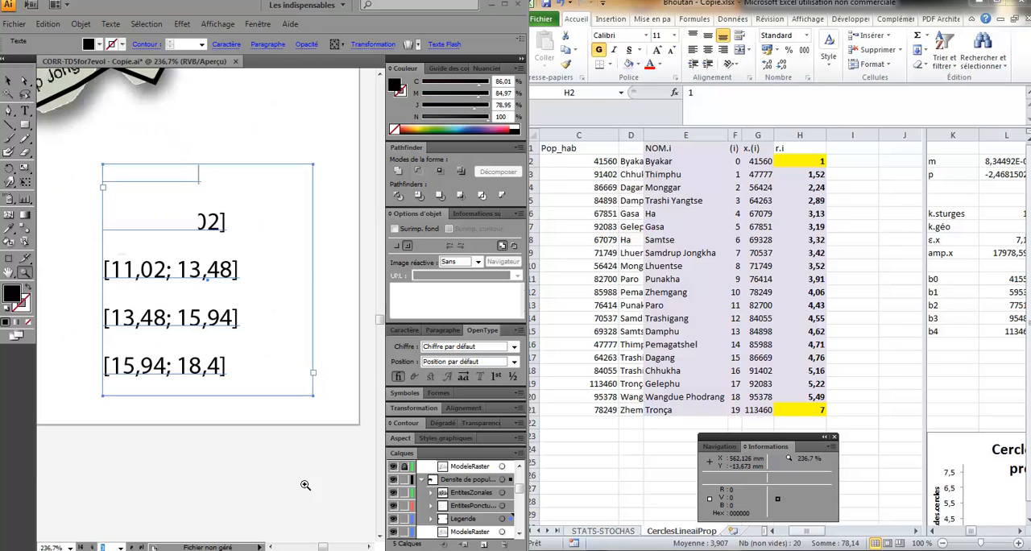
pyautogui.click(10, 82)
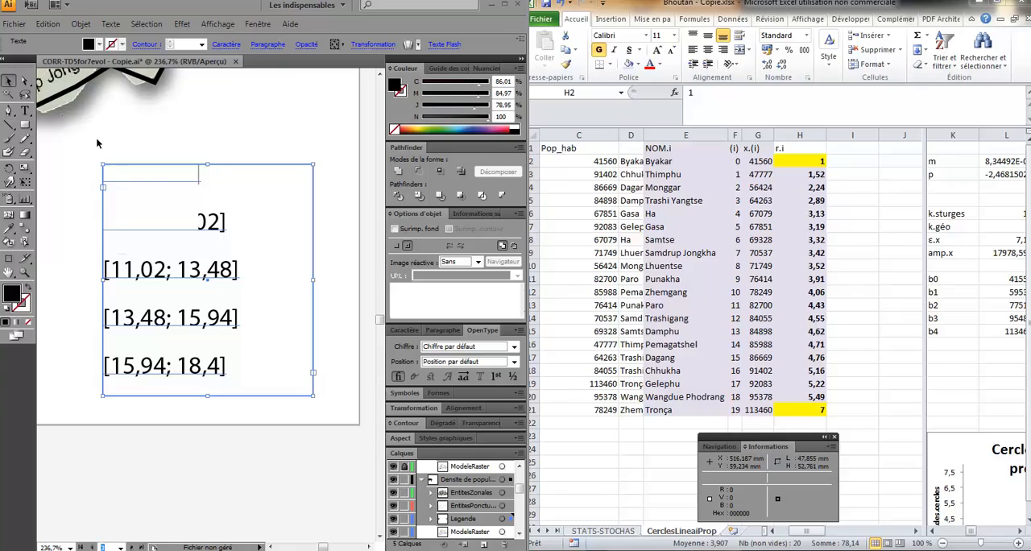
pyautogui.click(136, 206)
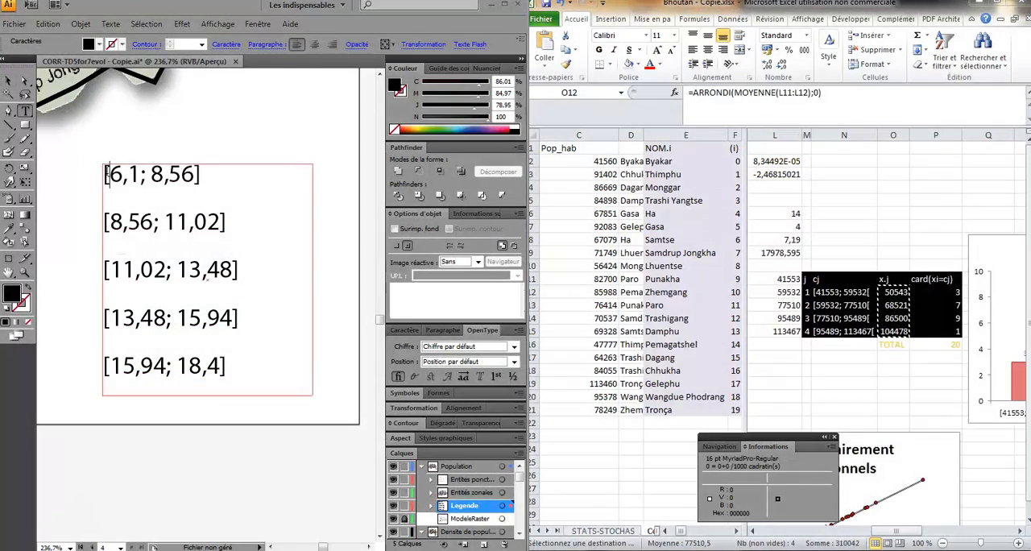
pyautogui.moveTo(107, 175); pyautogui.dragTo(229, 360)
pyautogui.press('BackSpace')
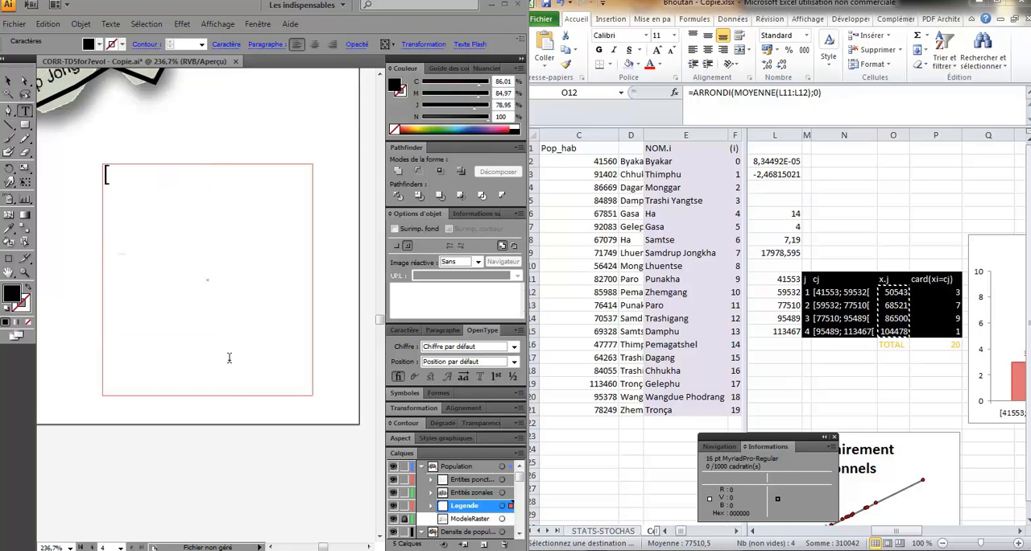
pyautogui.hotkey('ctrl', 'v')
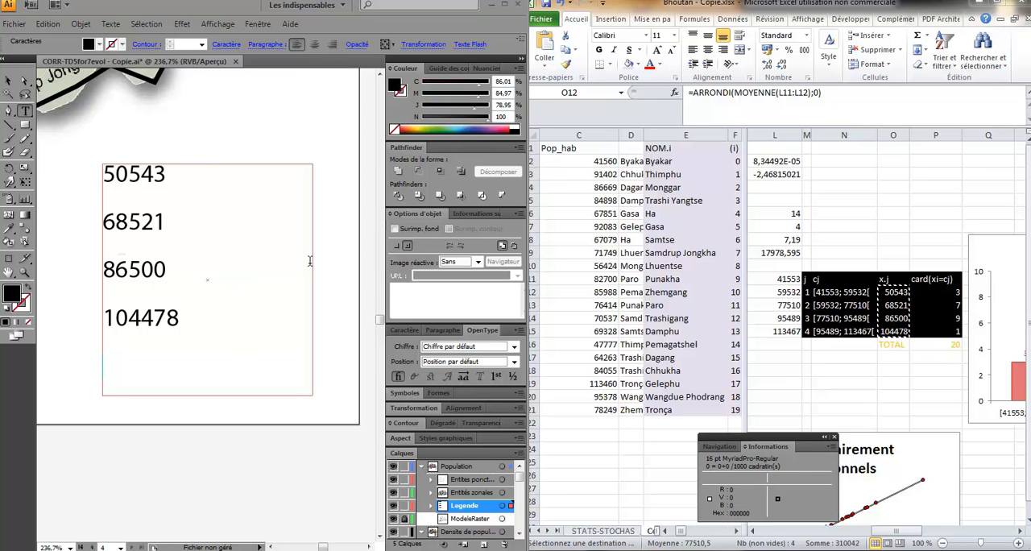
# - Narrow the legend text frame and insert the heading "Population" on a new line above the class values
pyautogui.moveTo(312, 279)
pyautogui.mouseDown()
pyautogui.moveTo(261, 280)
pyautogui.moveTo(293, 280)
pyautogui.mouseUp()
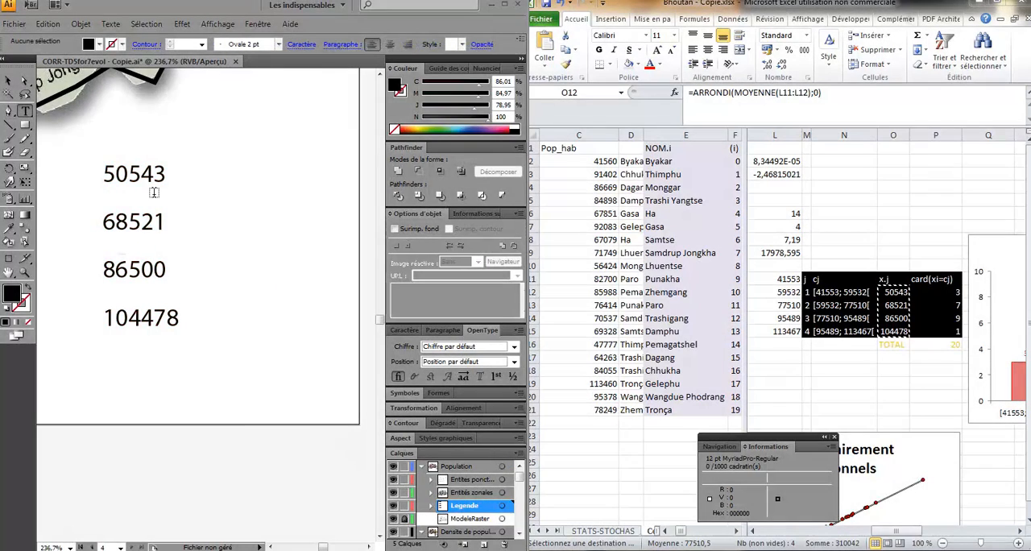
pyautogui.click(153, 192)
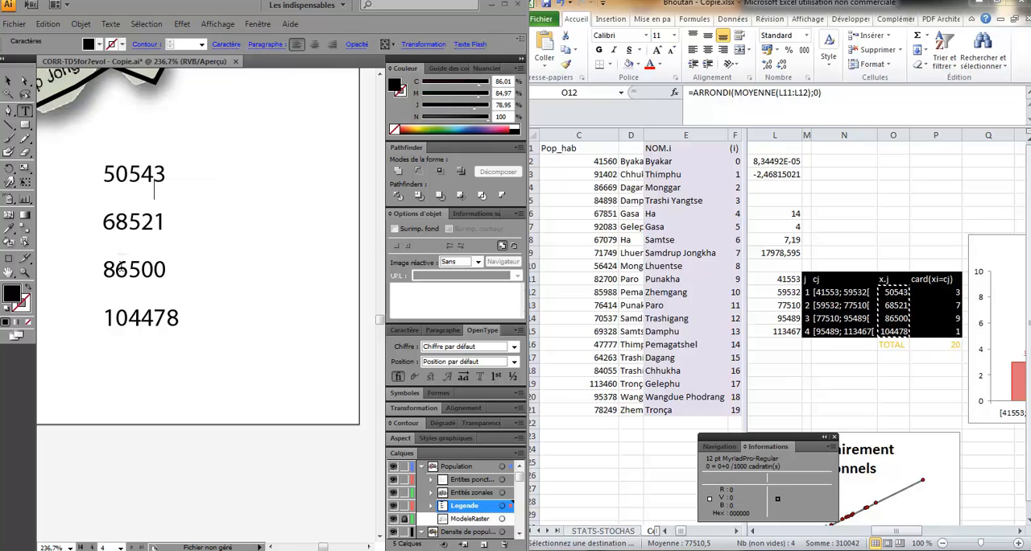
pyautogui.click(124, 181)
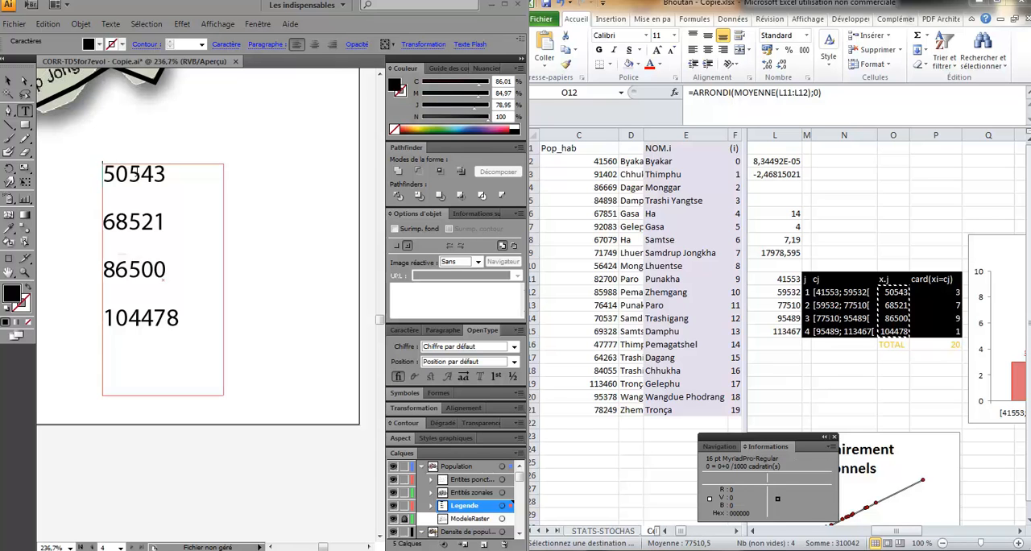
pyautogui.press('Return')
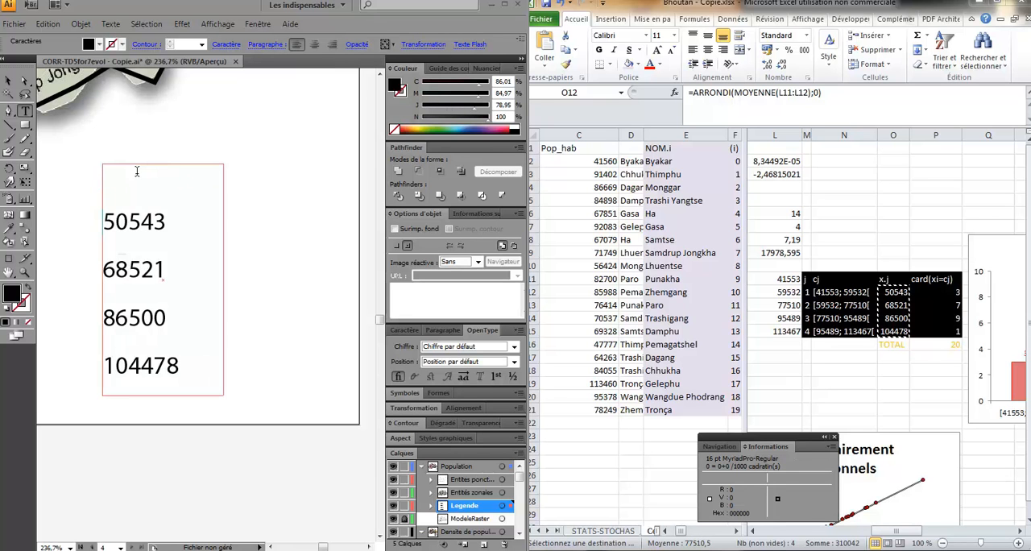
pyautogui.write('Population')
pyautogui.press('Escape')
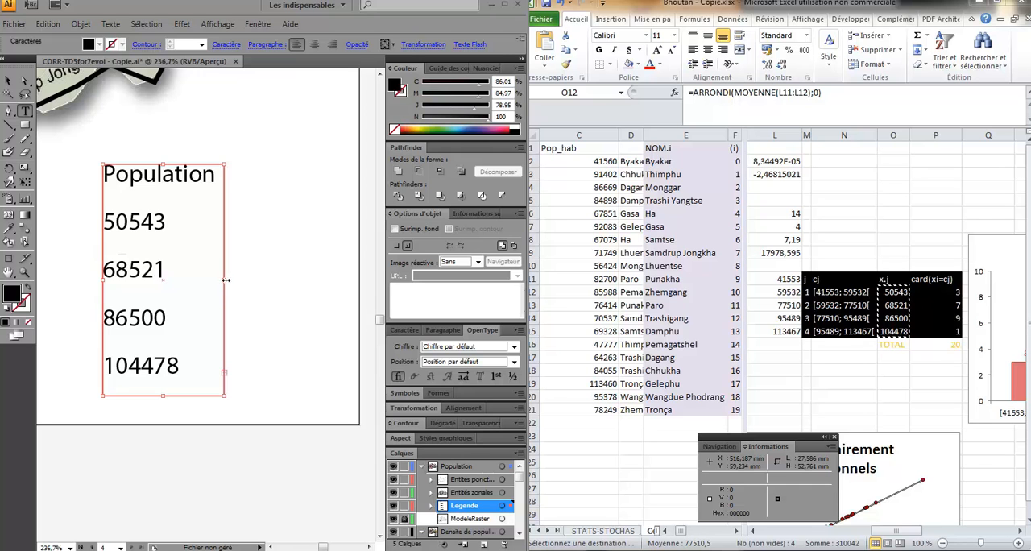
# - Widen the legend text frame and complete its heading to read "Population (hab.)"
pyautogui.moveTo(226, 280); pyautogui.dragTo(315, 280)
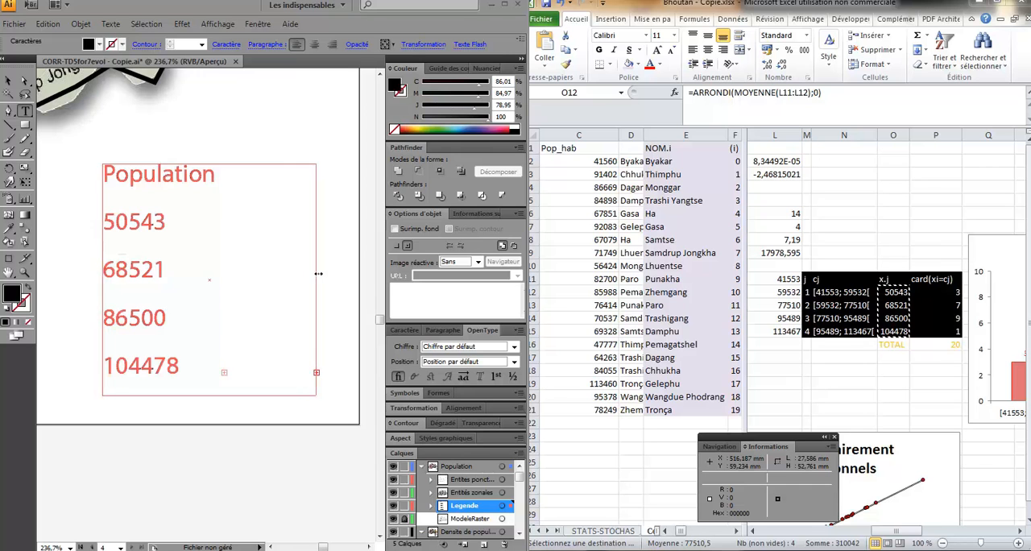
pyautogui.click(216, 174)
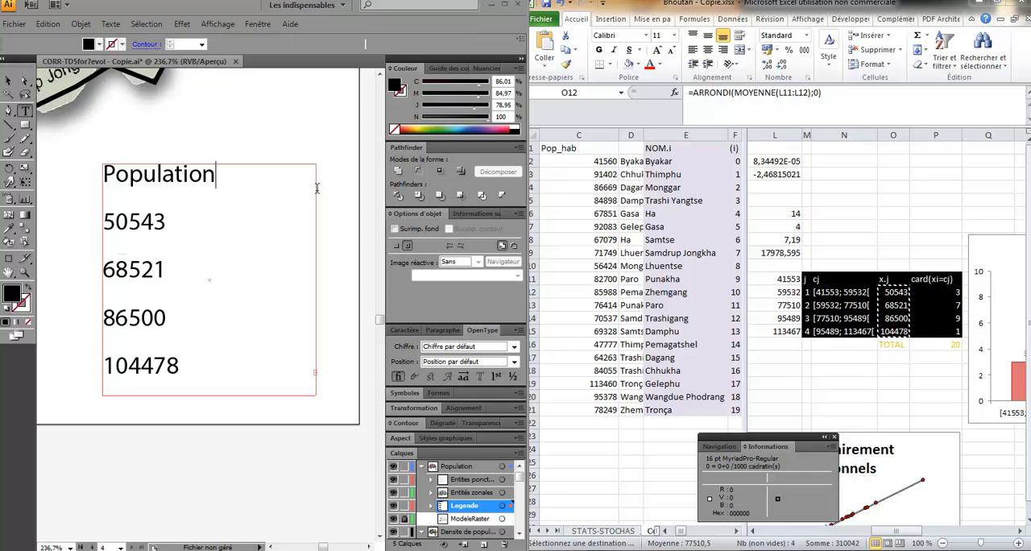
pyautogui.write('(hab.)')
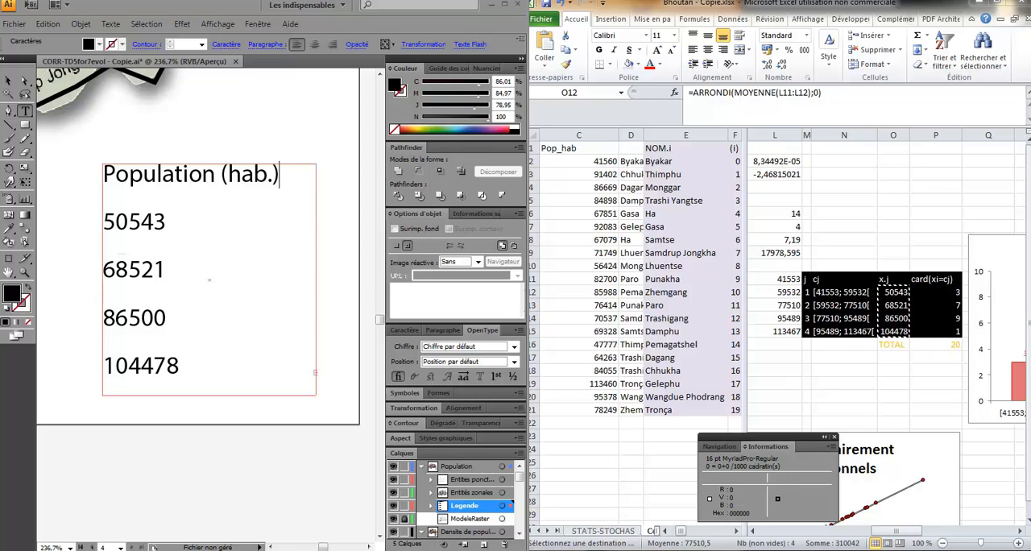
# - Underline the legend heading "Population (hab.)"
pyautogui.hotkey('shift', 'Home')
pyautogui.hotkey('ctrl', 't')
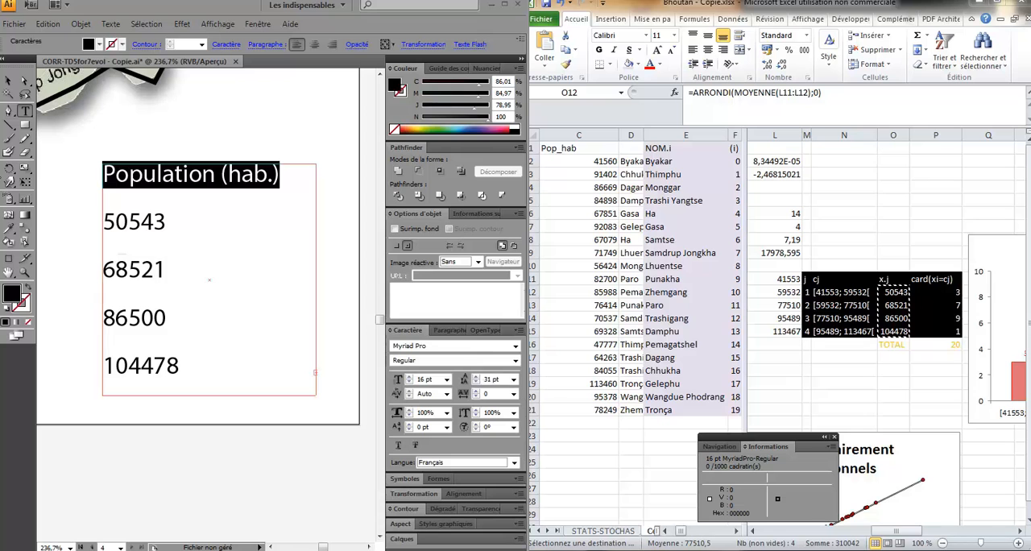
pyautogui.click(397, 447)
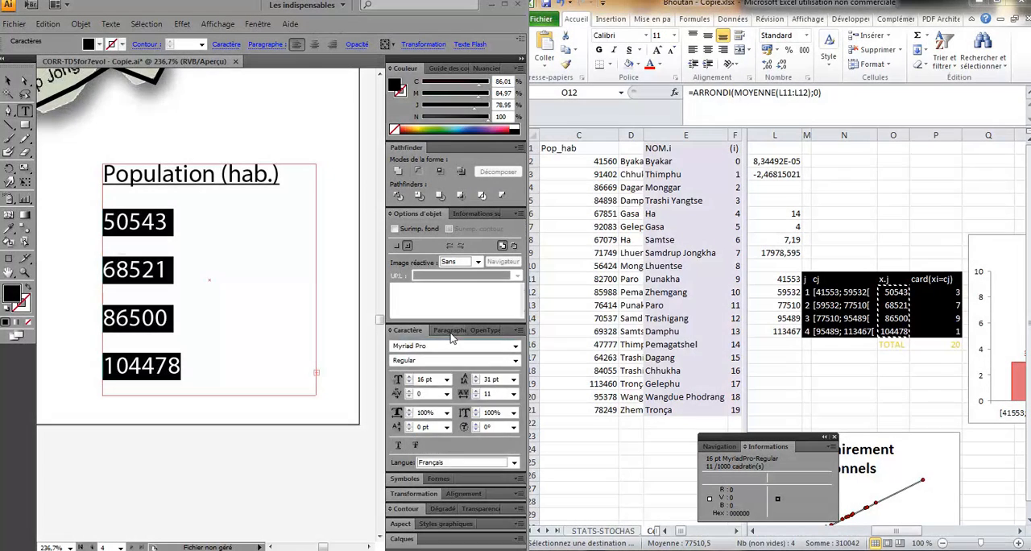
# - Indent the four class values below the legend heading by 30 pt from the left
pyautogui.click(449, 333)
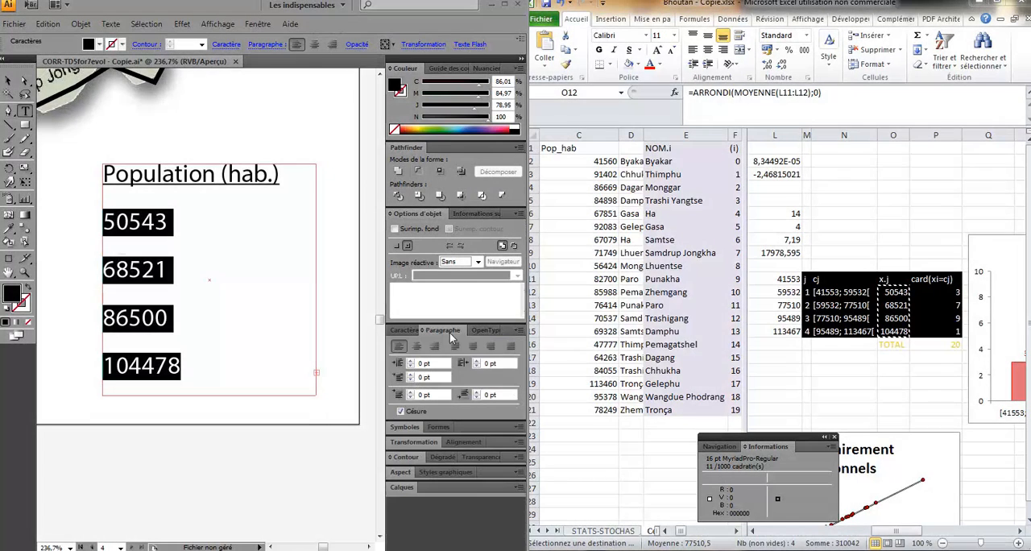
pyautogui.click(411, 361)
pyautogui.click(410, 362)
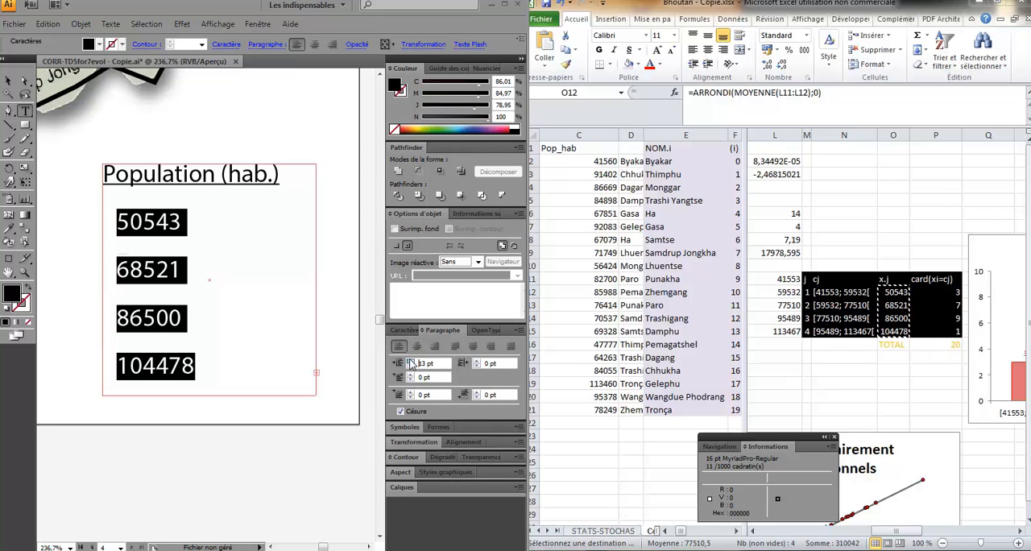
pyautogui.click(411, 362)
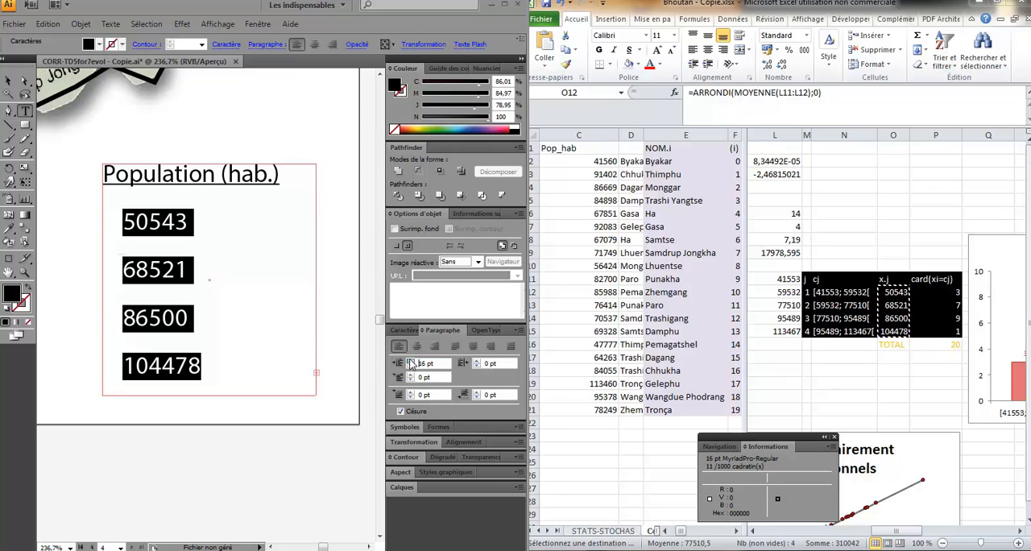
pyautogui.moveTo(425, 364); pyautogui.dragTo(415, 363)
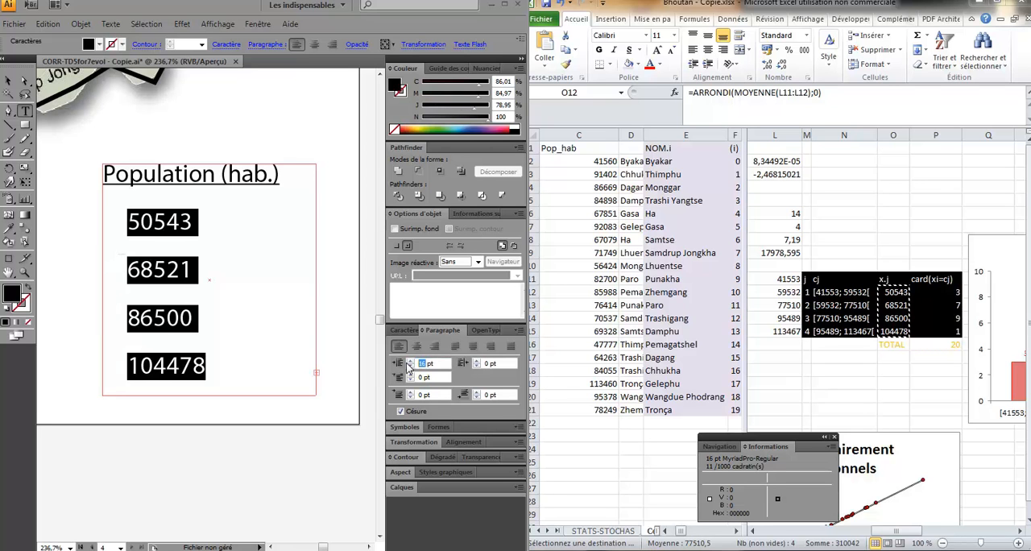
pyautogui.write('30')
pyautogui.press('Return')
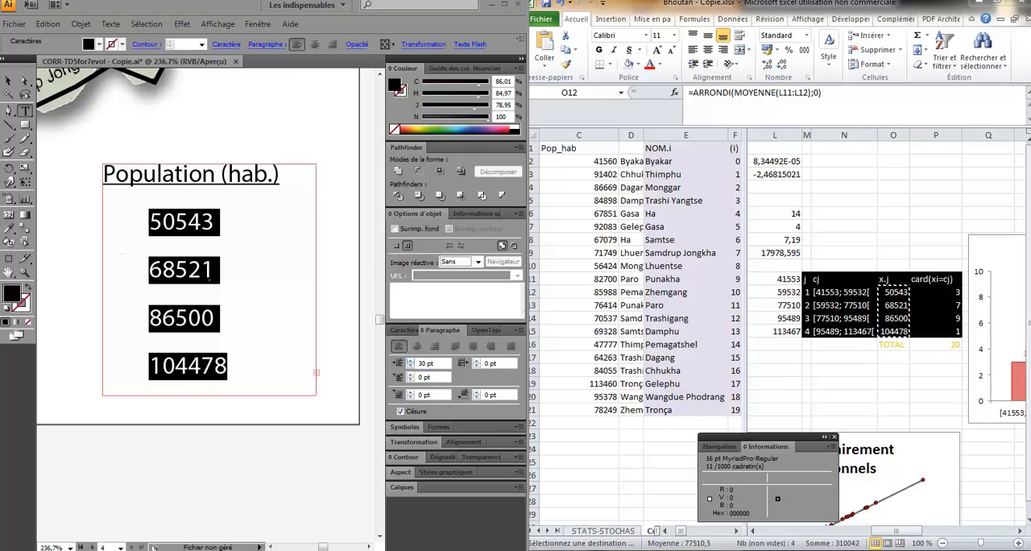
pyautogui.click(236, 134)
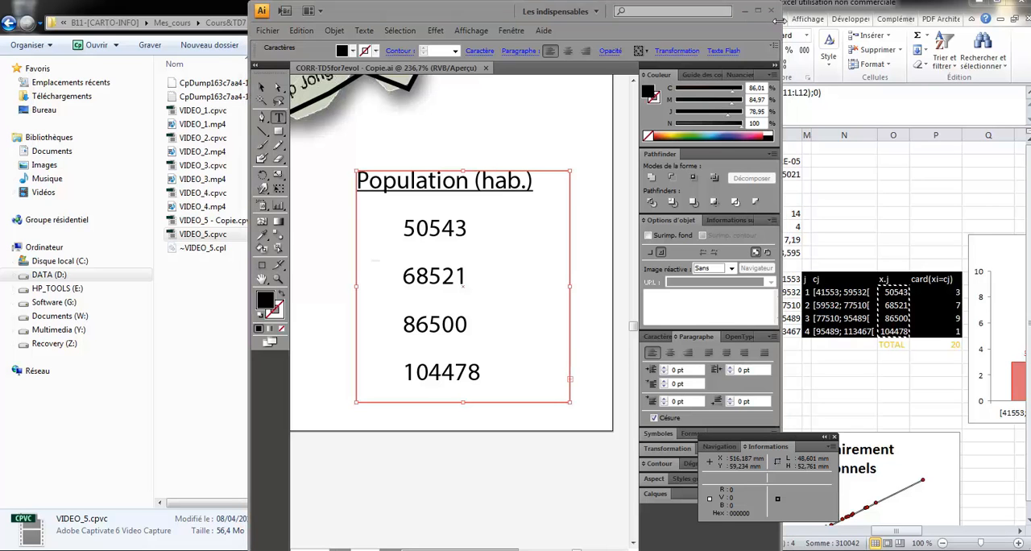
# - Maximize Illustrator and place four Chefs-lieux circle symbols beside the population legend values
pyautogui.click(758, 11)
pyautogui.scroll(3, 112, 253)
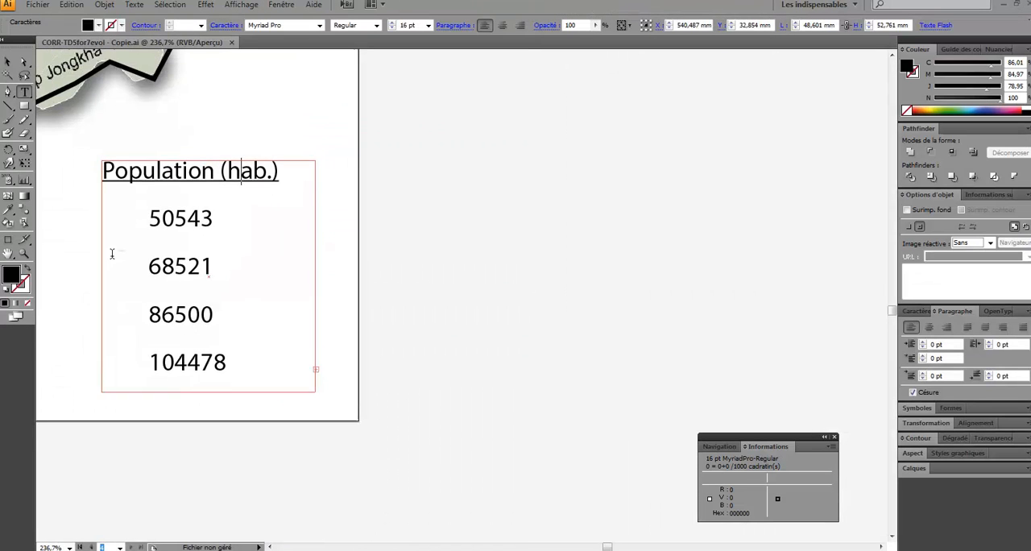
pyautogui.scroll(-2, 112, 252)
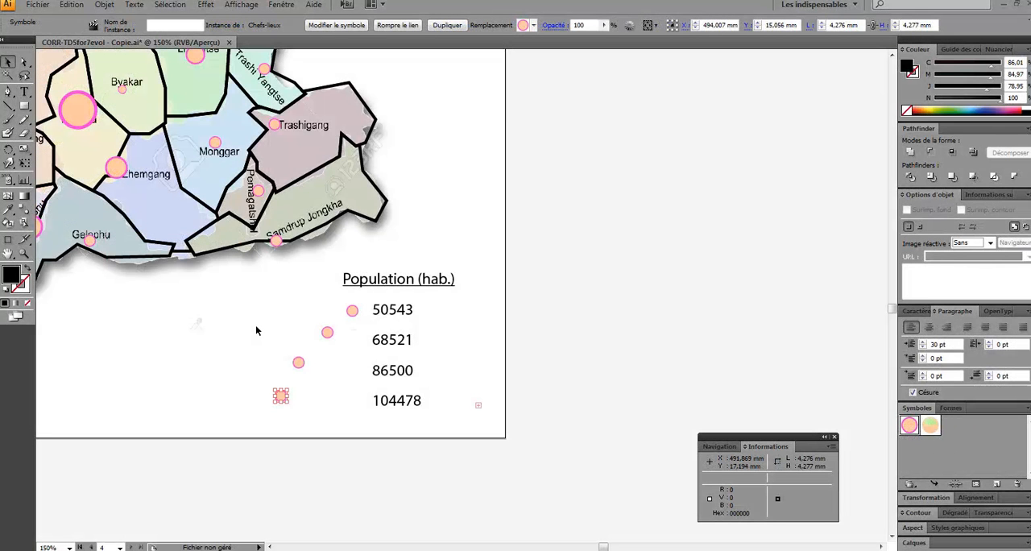
# - Switch to Excel, clear the copy selection, and move the "Nombre de districts par classe" chart away from the class table
pyautogui.click(143, 550)
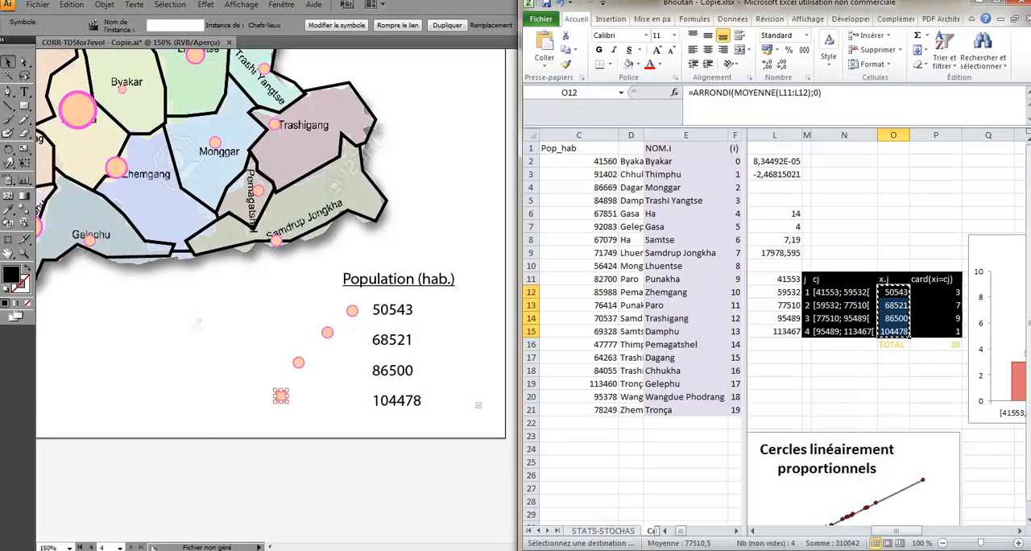
pyautogui.click(917, 384)
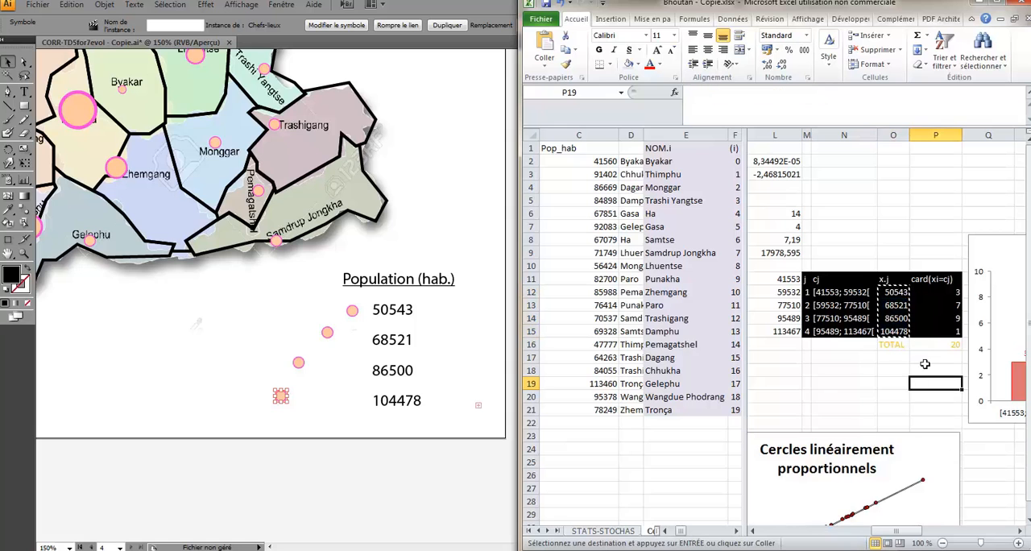
pyautogui.press('Escape')
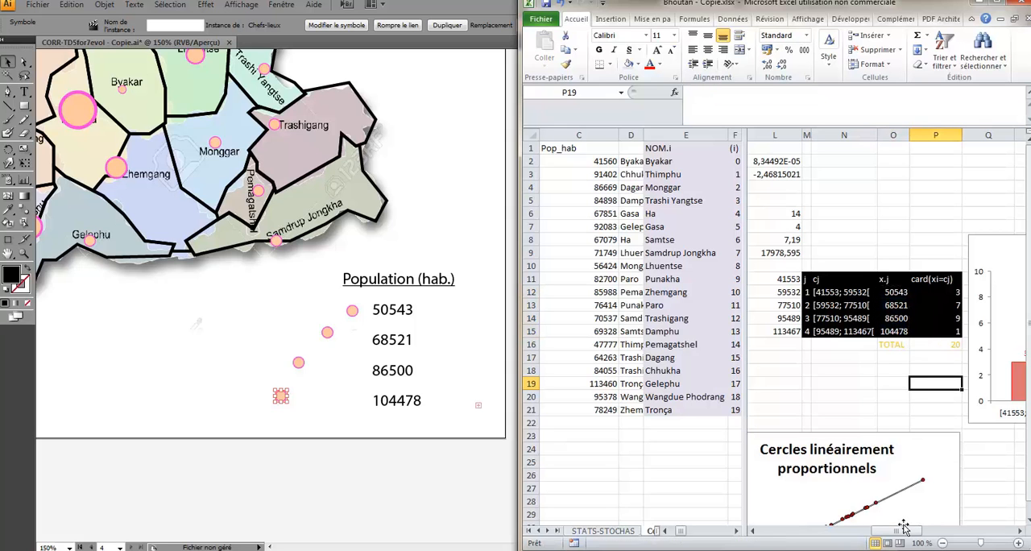
pyautogui.click(1002, 3)
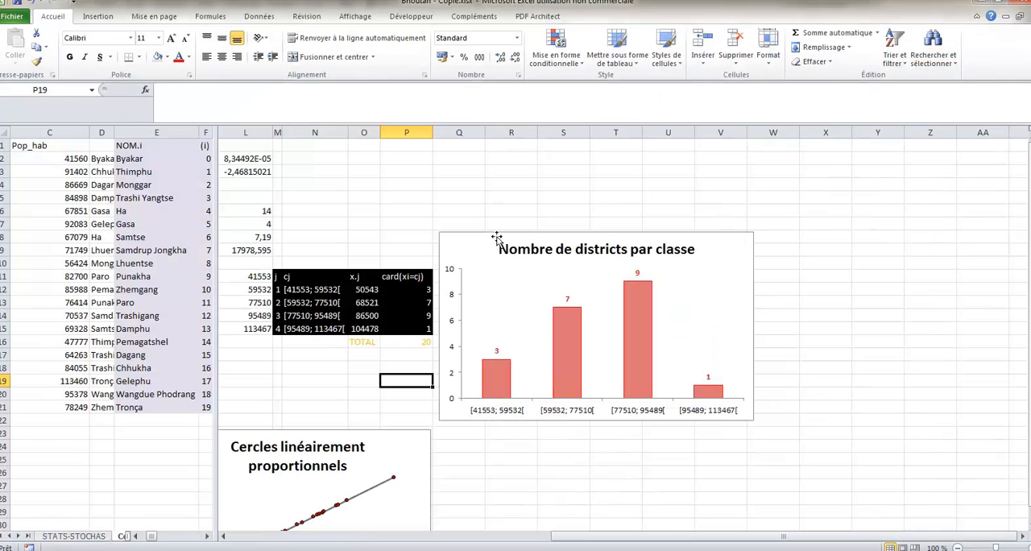
pyautogui.moveTo(497, 235); pyautogui.dragTo(741, 227)
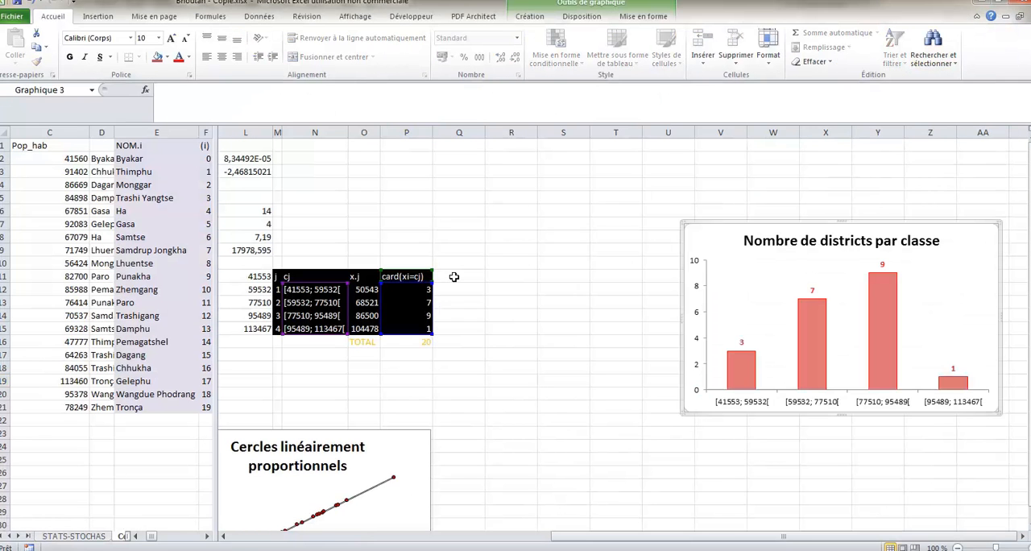
# - Add the column header "r.j" in Q11, next to the class table's card(xi=cj) column
pyautogui.click(453, 276)
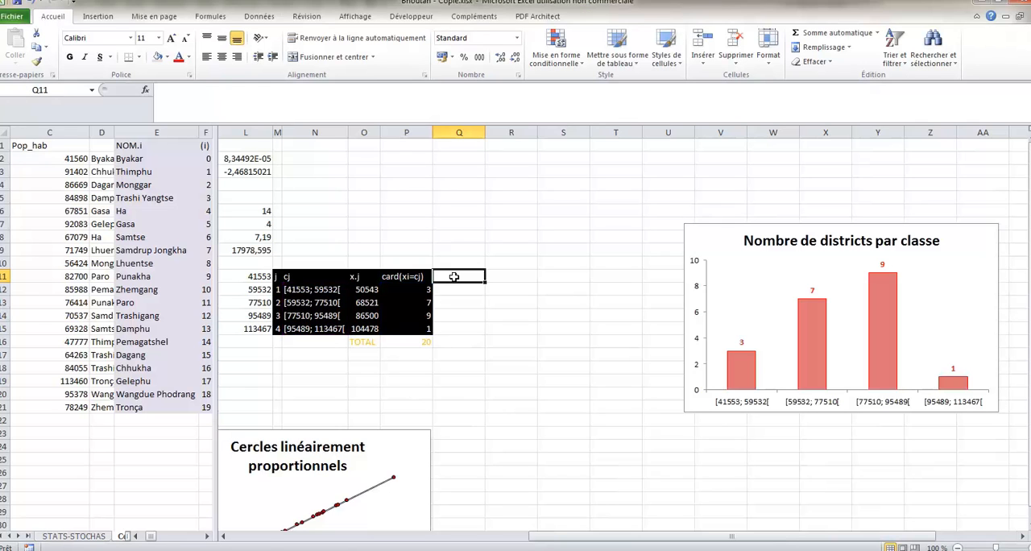
pyautogui.write('r.j')
pyautogui.press('Return')
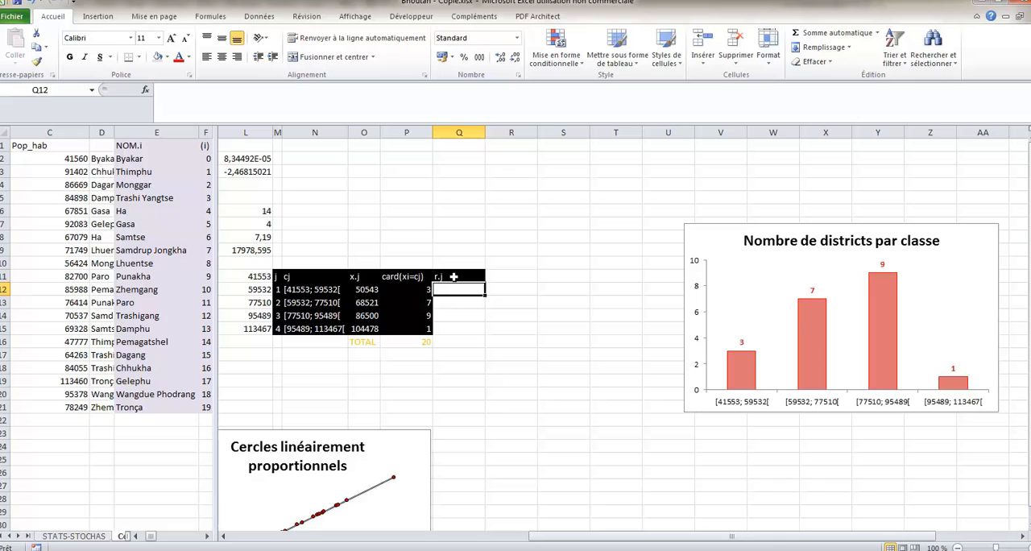
# - Calculate the r.j circle radius in Q12 with =ARRONDI(O12*$L$2+$L$3;2) and extend the formula to all four classes
pyautogui.write('=')
pyautogui.press('Left')
pyautogui.press('Left')
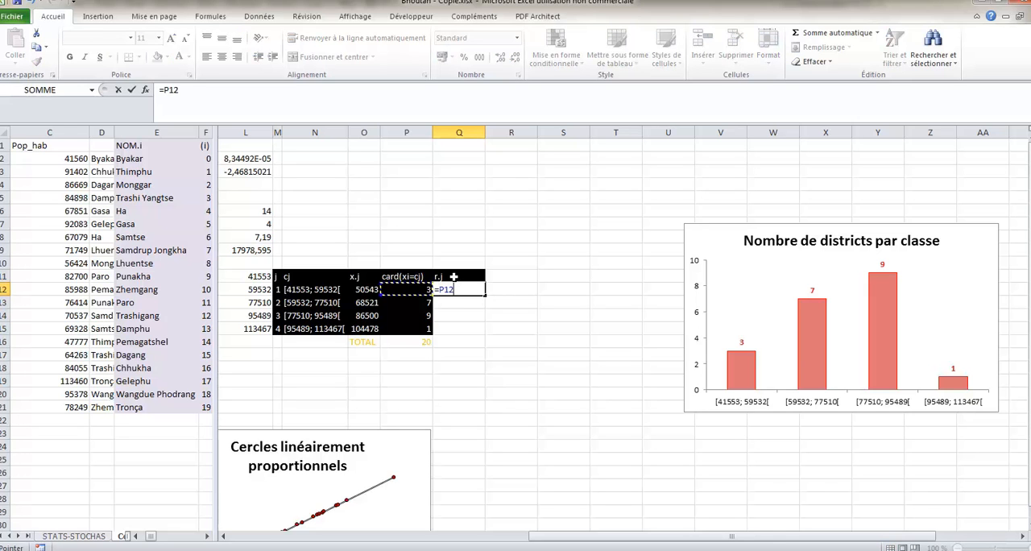
pyautogui.write('*')
pyautogui.click(258, 159)
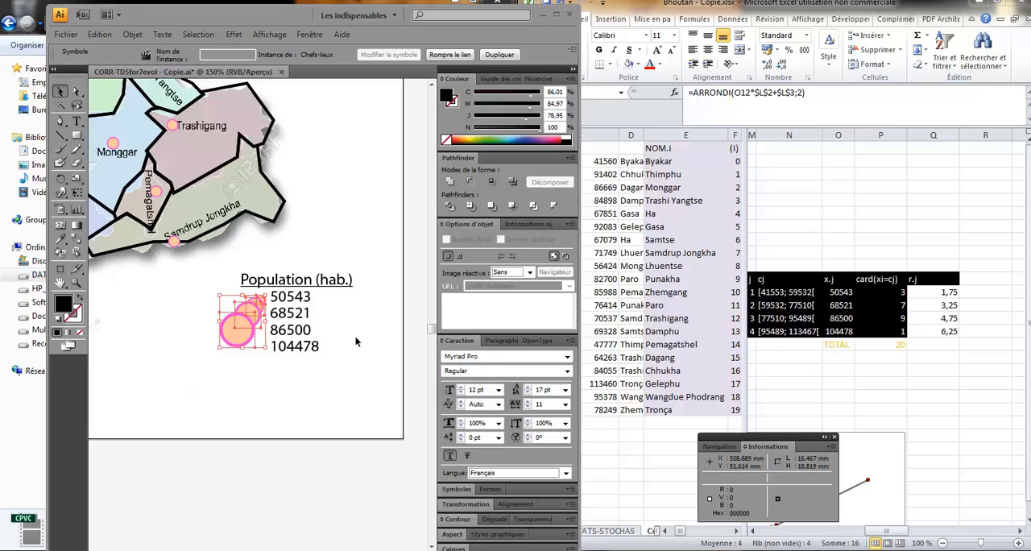
# - In Illustrator, reorder the four Chefs-lieux circles within the Legende layer so that each smaller circle overlaps the larger one
pyautogui.click(457, 490)
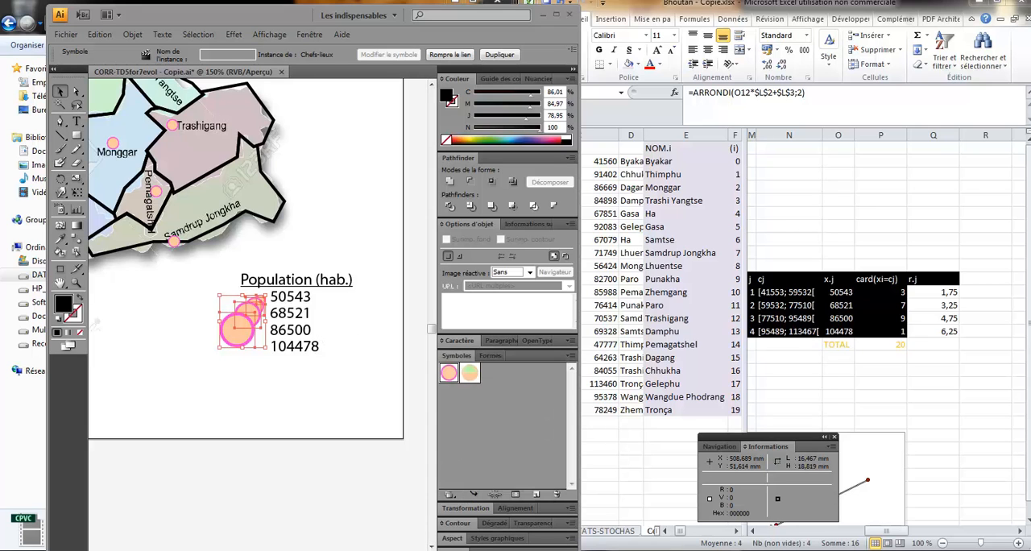
pyautogui.click(458, 549)
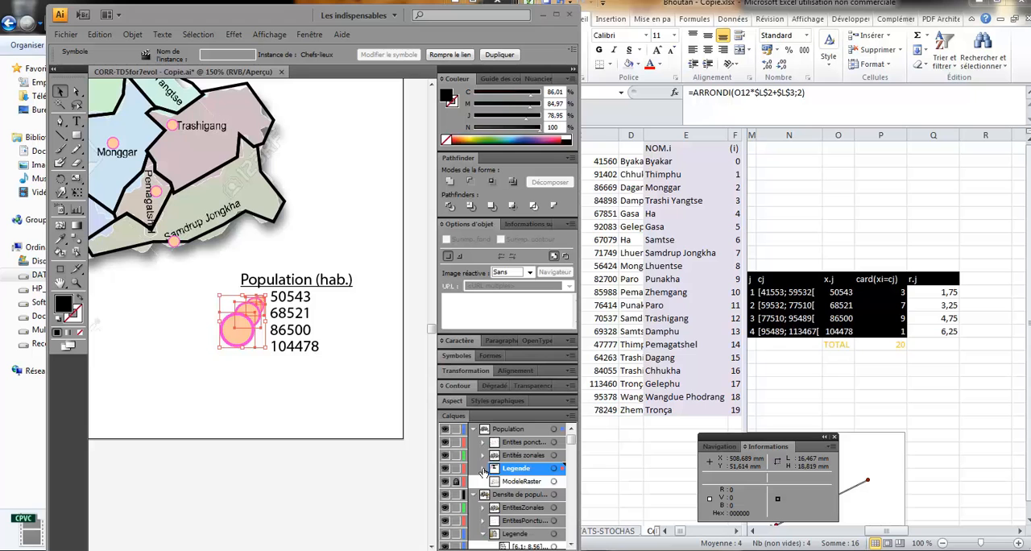
pyautogui.click(483, 469)
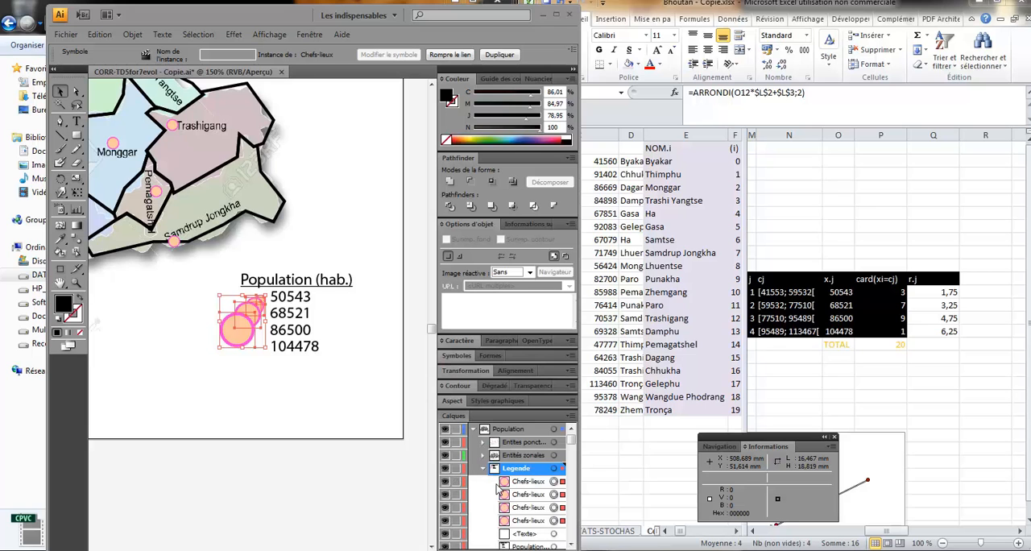
pyautogui.scroll(-1, 498, 488)
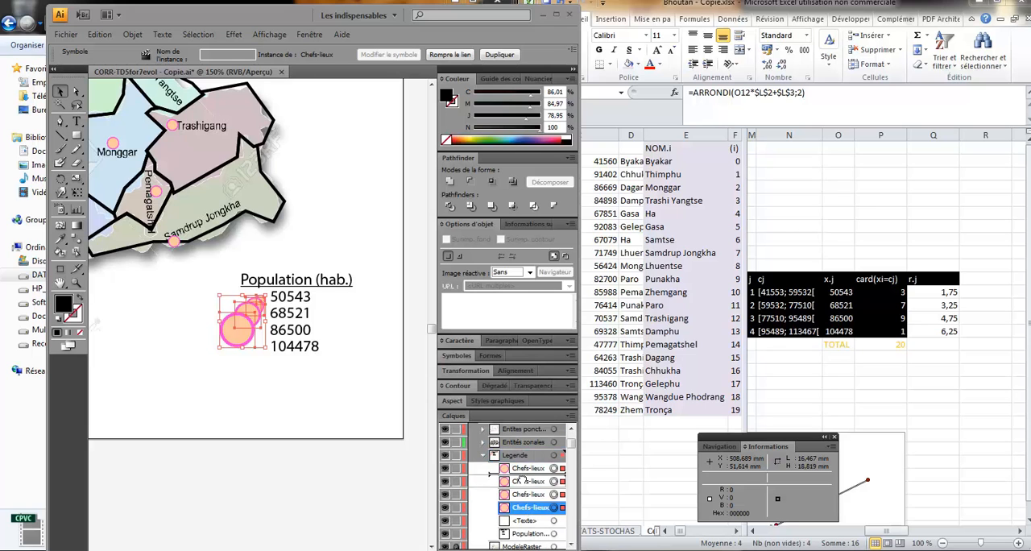
pyautogui.click(524, 471)
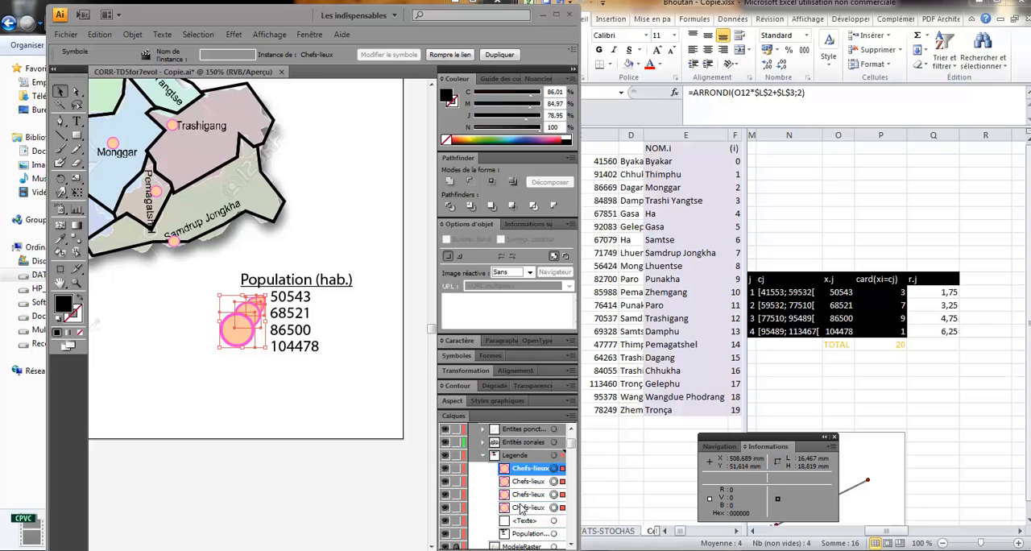
pyautogui.click(525, 508)
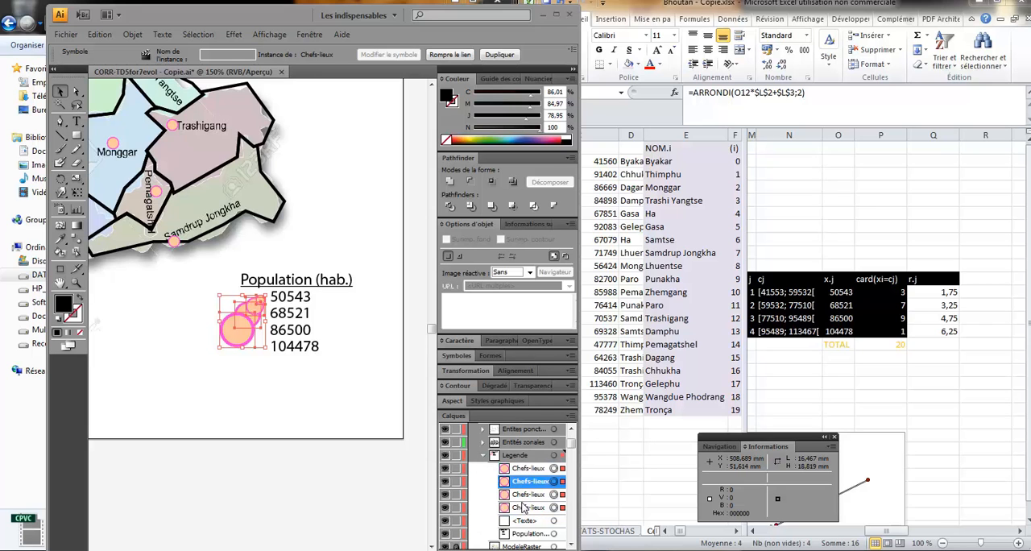
pyautogui.moveTo(526, 507); pyautogui.dragTo(522, 490)
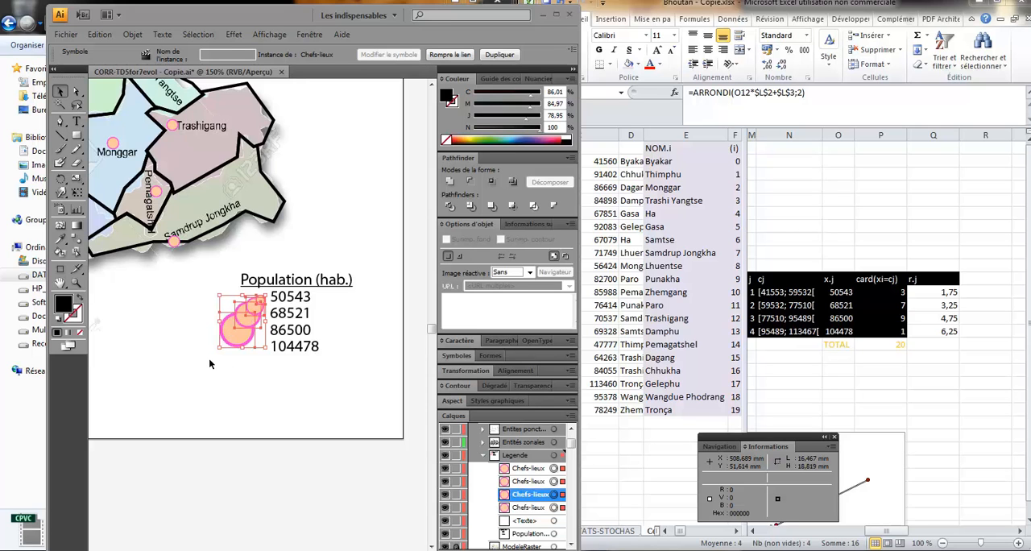
pyautogui.click(208, 360)
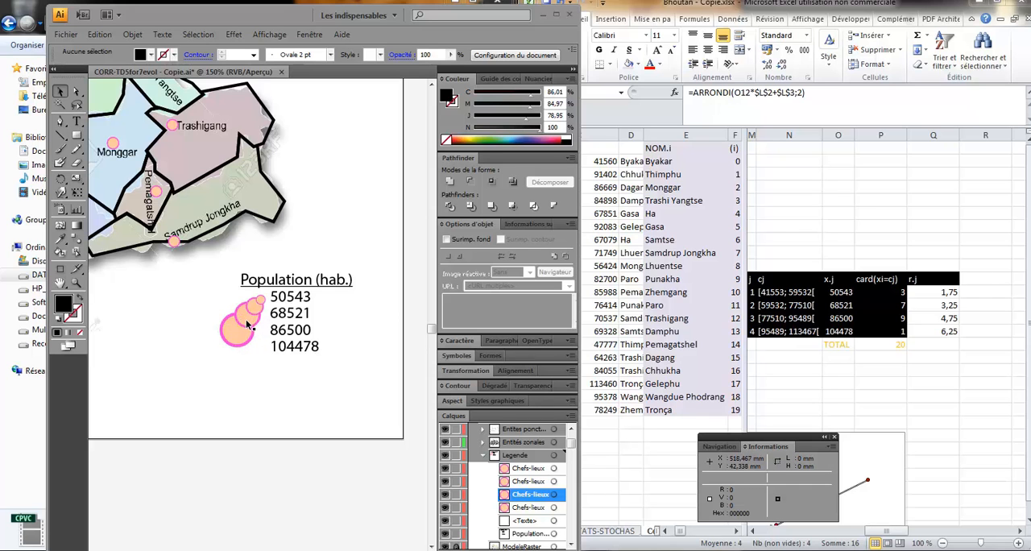
# - Maximize Illustrator and move the Informations panel away from the population legend
pyautogui.scroll(4, 200, 331)
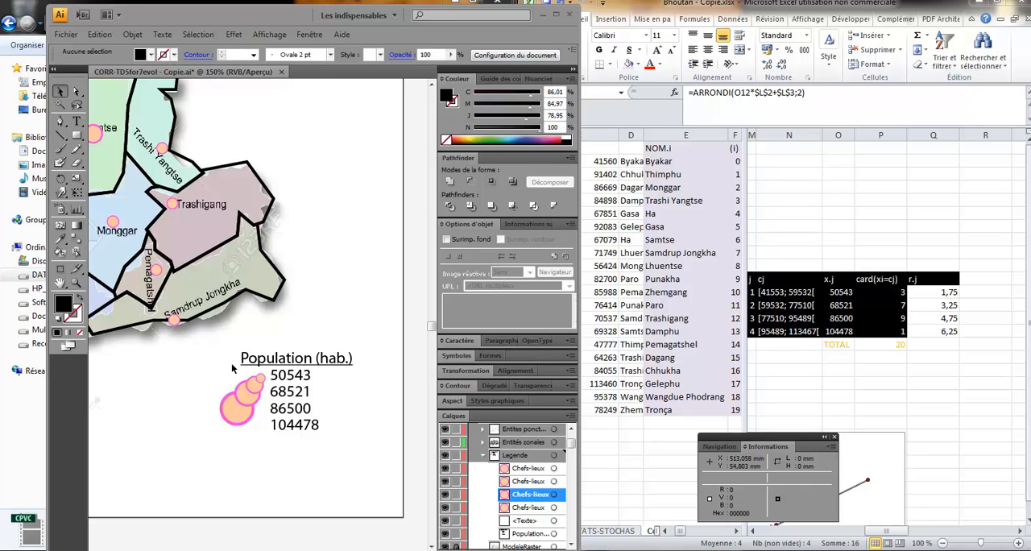
pyautogui.click(556, 15)
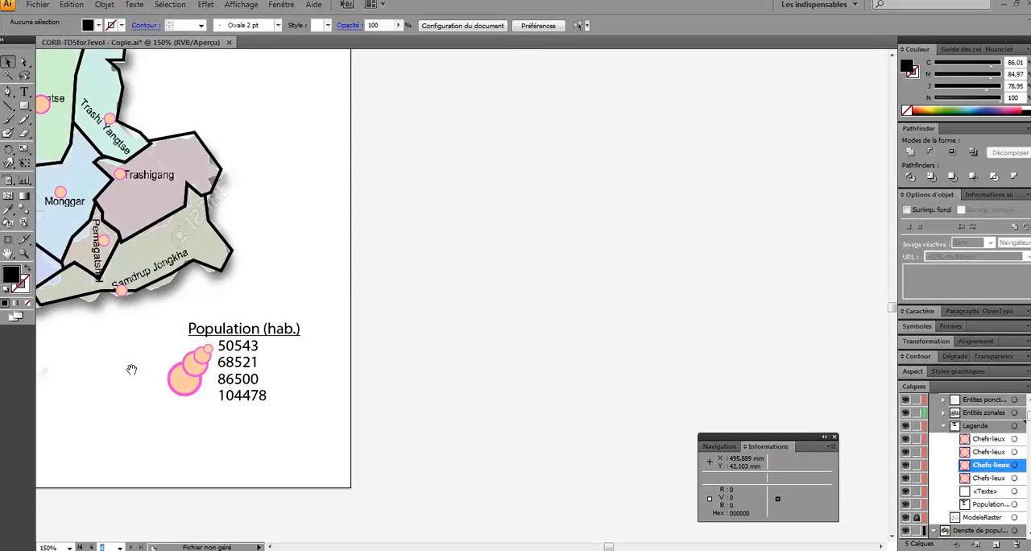
pyautogui.moveTo(131, 369); pyautogui.dragTo(542, 468)
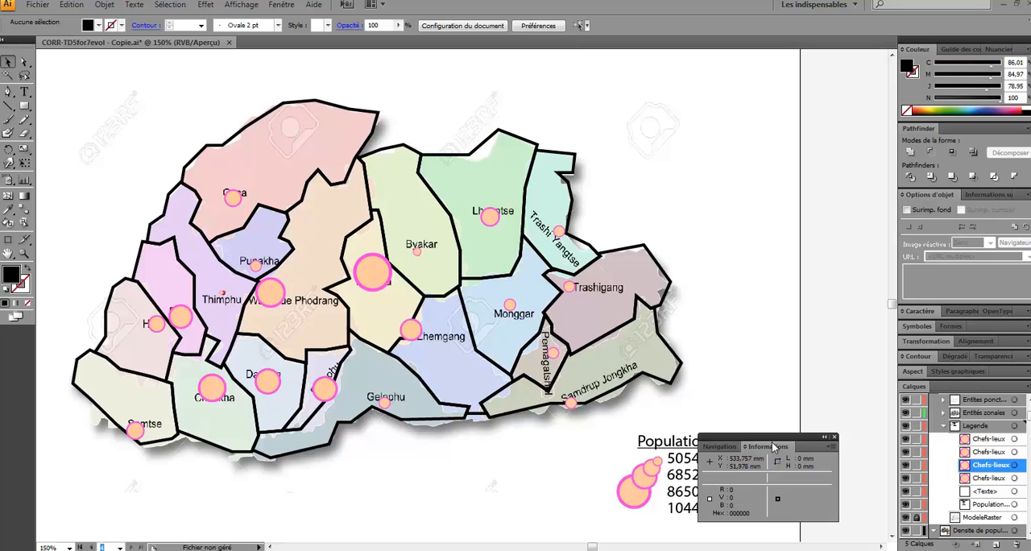
pyautogui.moveTo(773, 447); pyautogui.dragTo(762, 159)
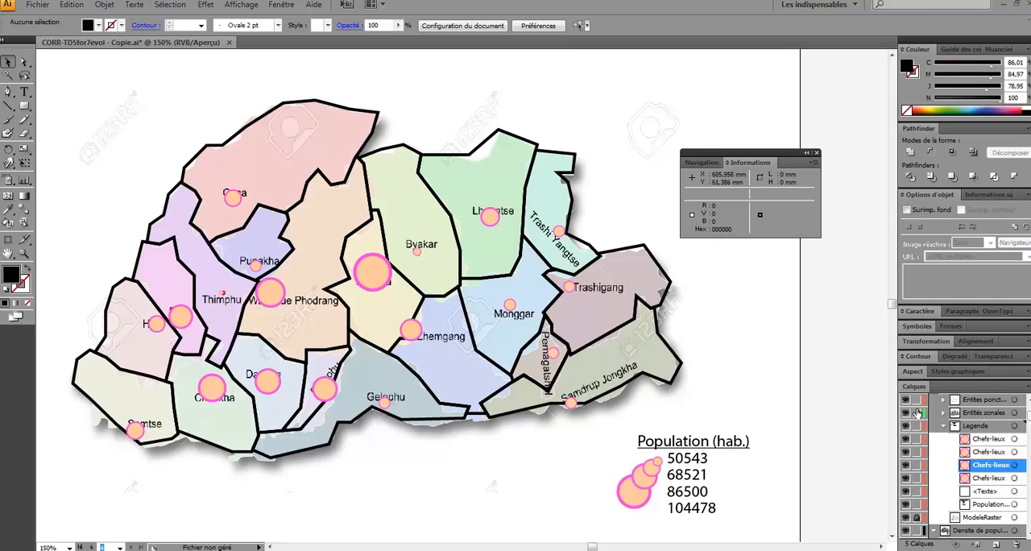
# - Lock the Entités zonales and Legende sublayers of Population, and hide both together with ModeleRaster
pyautogui.scroll(1, 1028, 409)
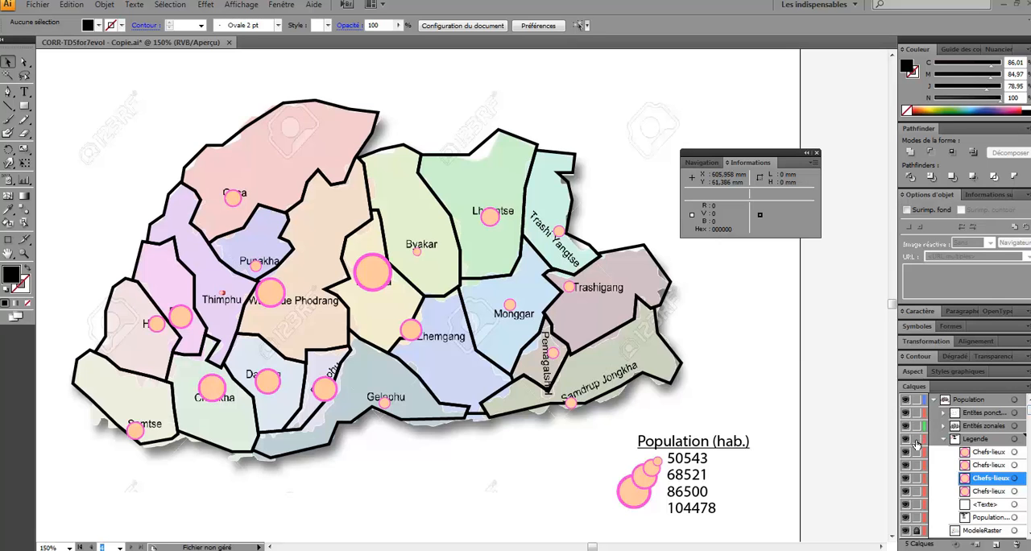
pyautogui.click(947, 440)
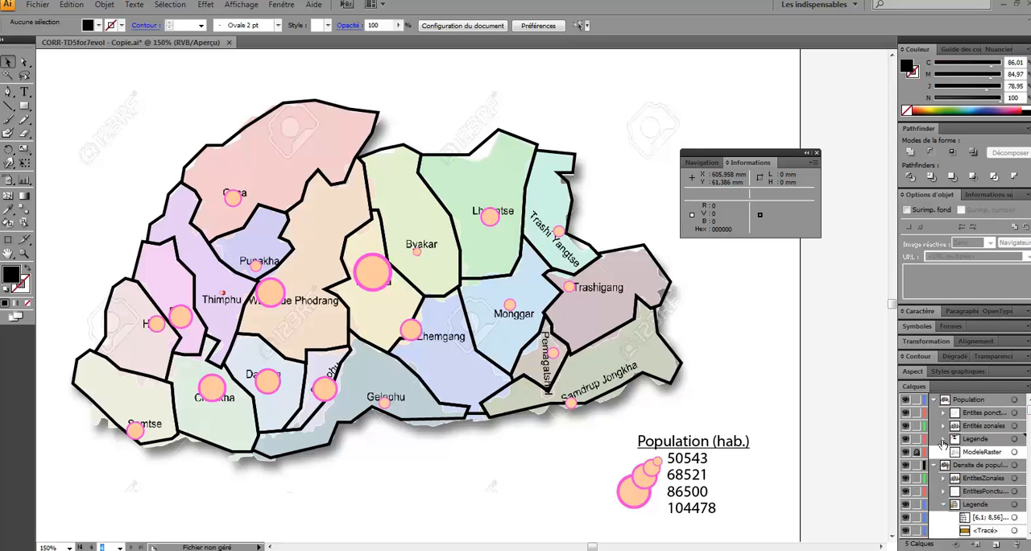
pyautogui.click(916, 426)
pyautogui.click(915, 439)
pyautogui.click(916, 451)
pyautogui.click(905, 452)
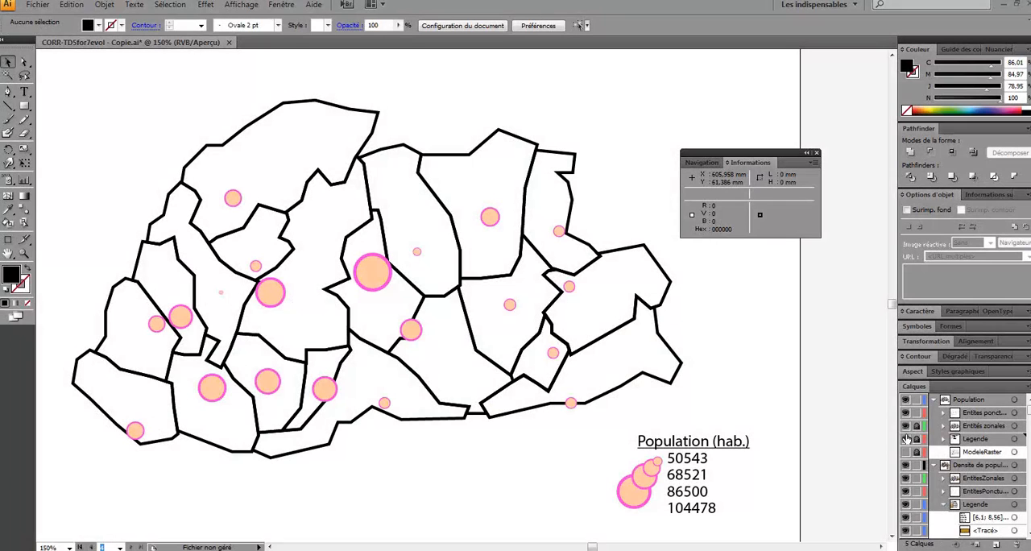
pyautogui.click(906, 438)
pyautogui.click(905, 425)
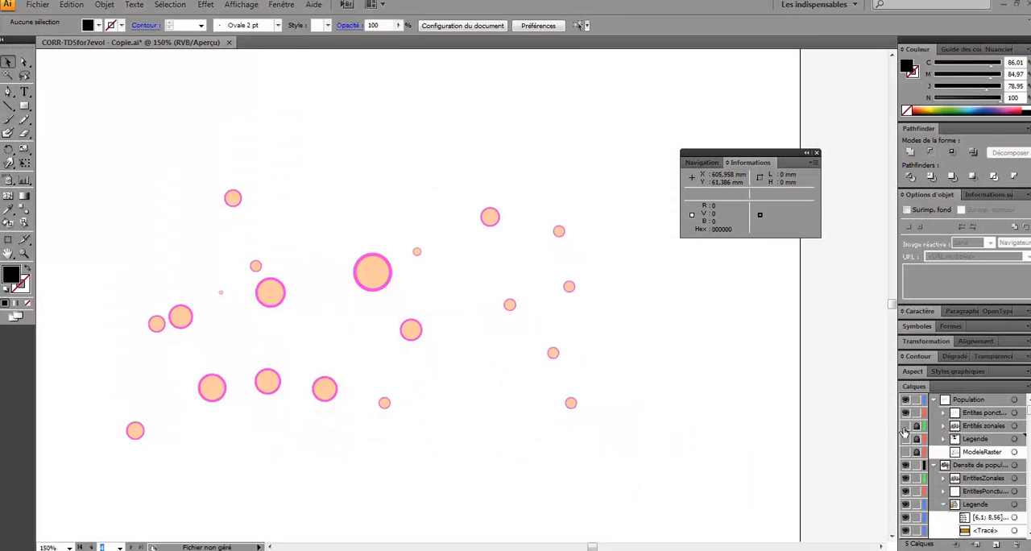
# - Copy all the district circles and paste the duplicates in front of the originals
pyautogui.moveTo(76, 151); pyautogui.dragTo(608, 454)
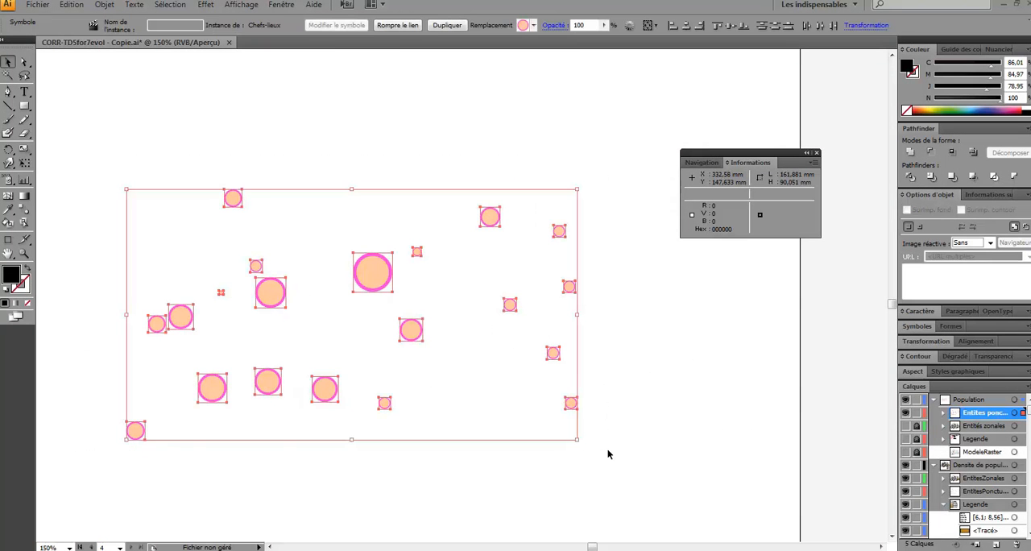
pyautogui.hotkey('ctrl', 'c')
pyautogui.hotkey('ctrl', 'f')
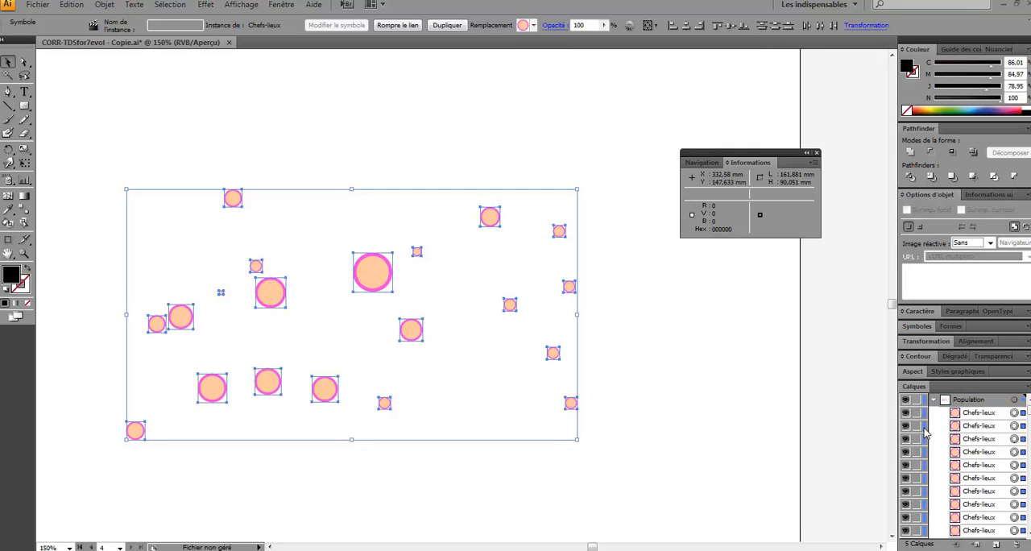
pyautogui.scroll(-1, 993, 424)
pyautogui.scroll(-3, 987, 443)
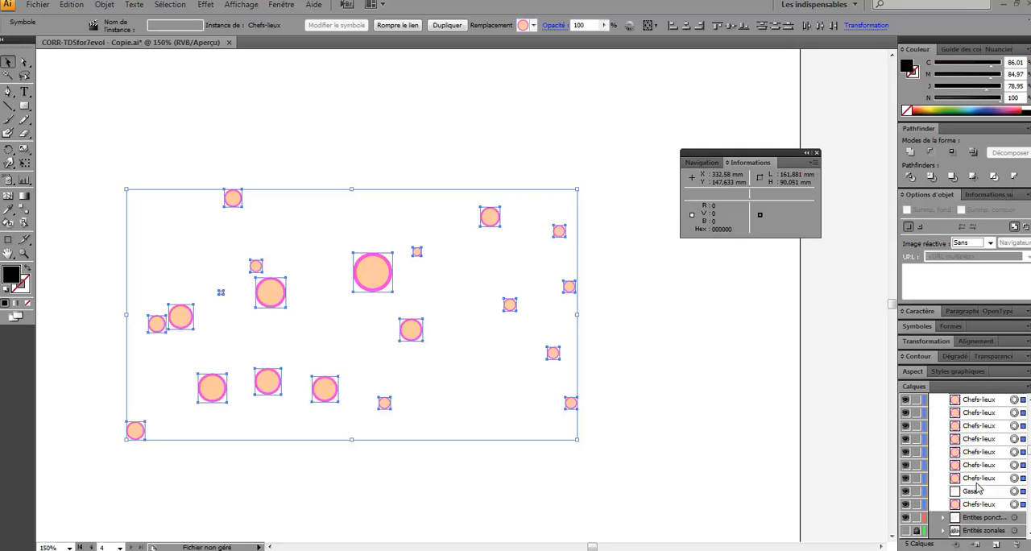
pyautogui.scroll(-2, 979, 510)
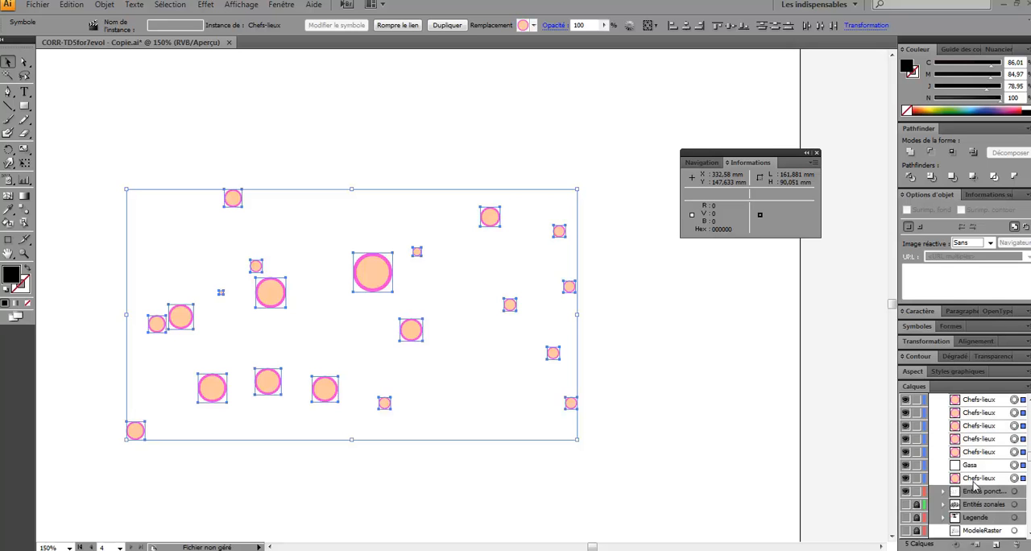
pyautogui.scroll(5, 974, 482)
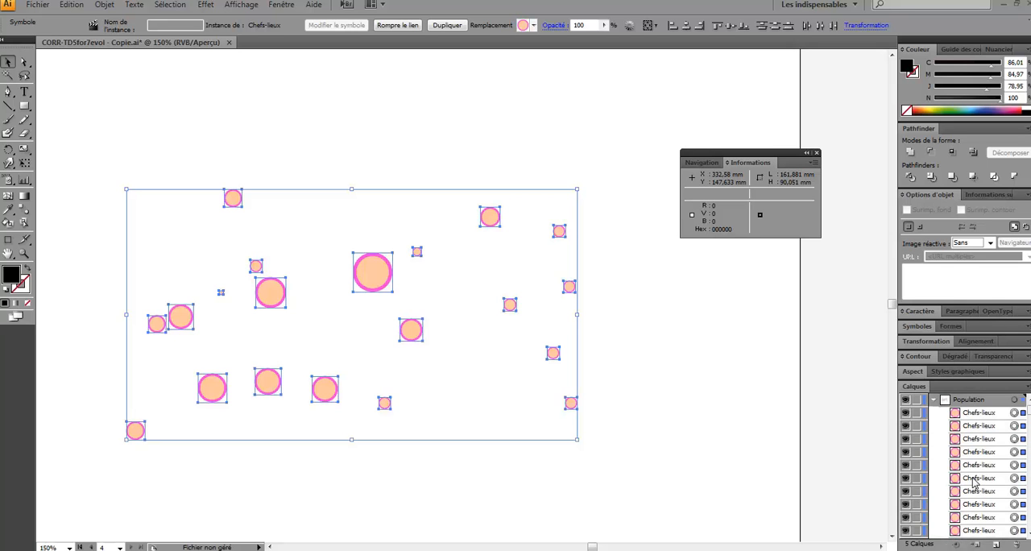
pyautogui.scroll(-4, 973, 451)
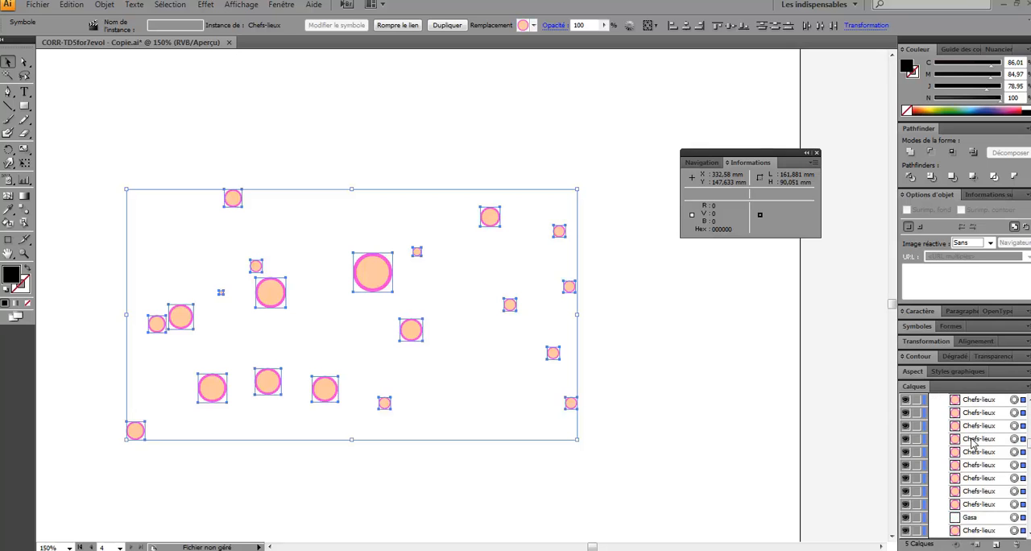
pyautogui.scroll(-1, 972, 441)
pyautogui.scroll(5, 970, 442)
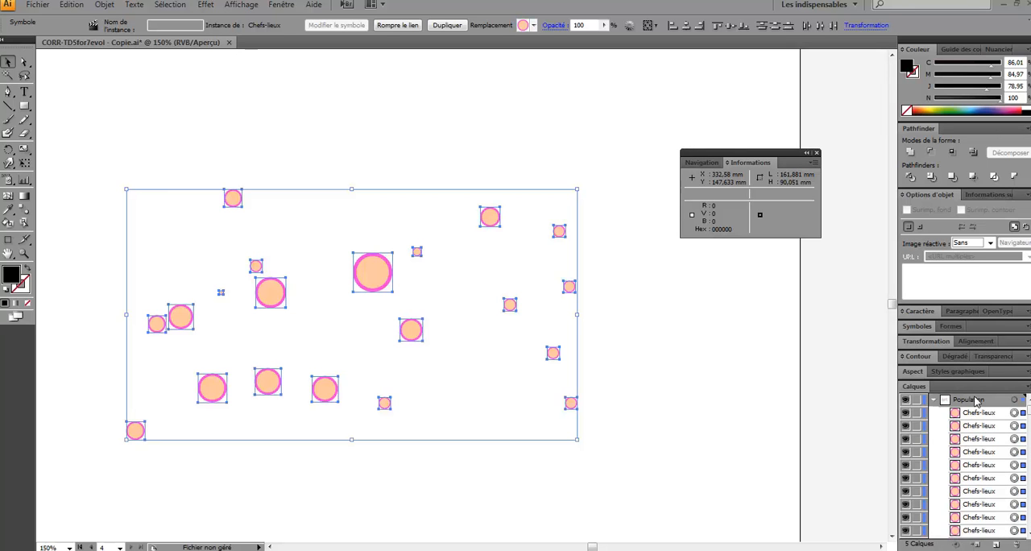
# - Create an Entités sphériques layer inside Population for the copied circles, and lock and hide the original point-entities layer
pyautogui.click(980, 412)
pyautogui.click(996, 544)
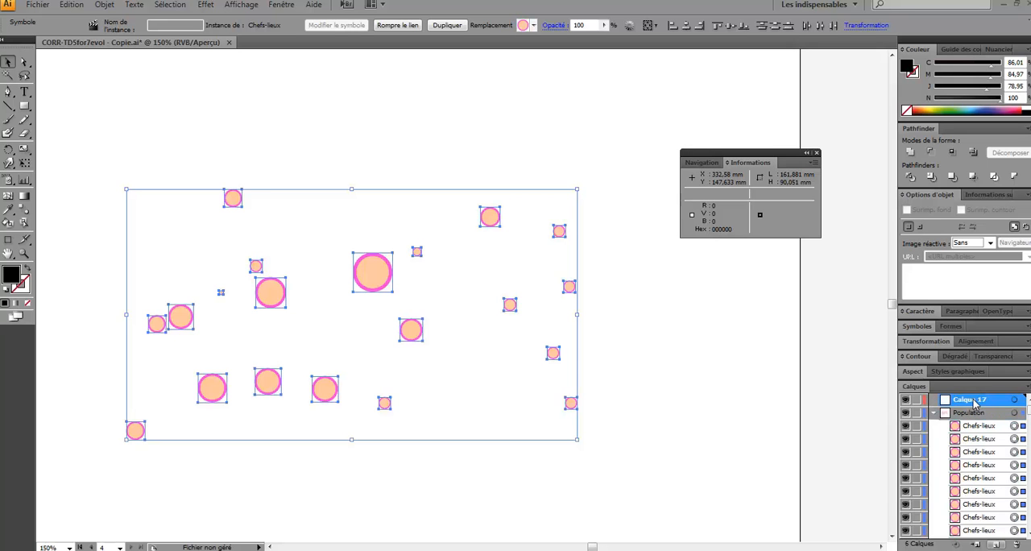
pyautogui.doubleClick(975, 403)
pyautogui.write('Entités sphériques')
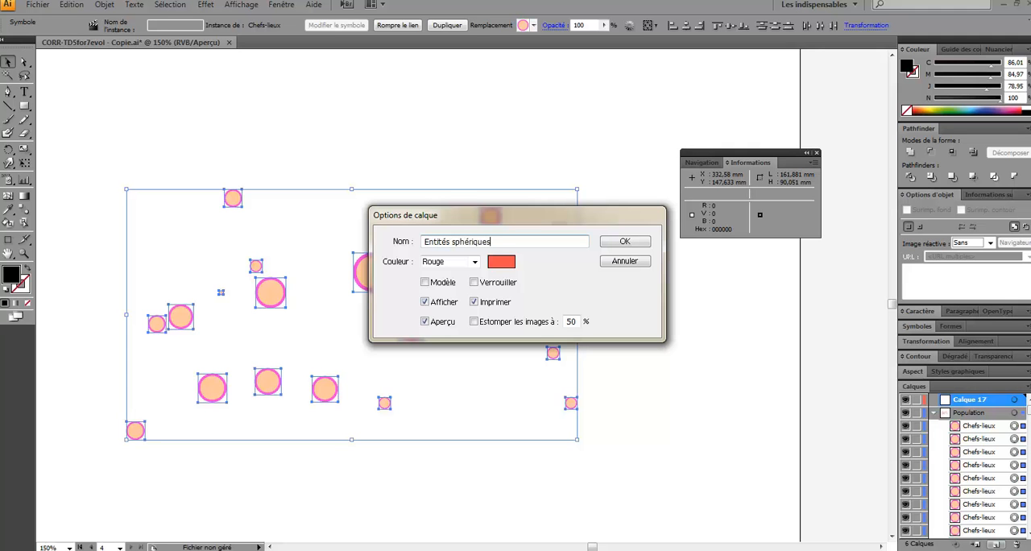
pyautogui.press('Return')
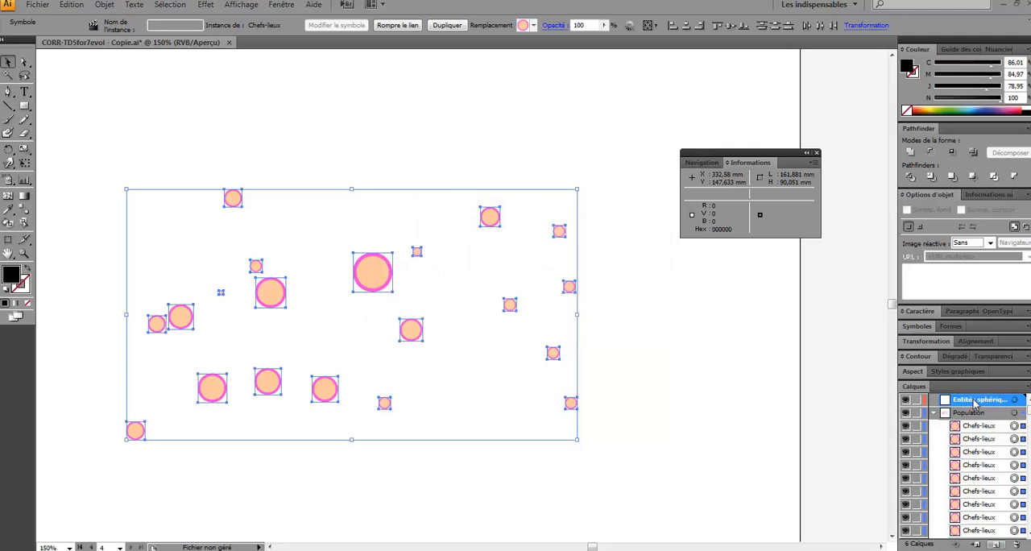
pyautogui.rightClick(394, 279)
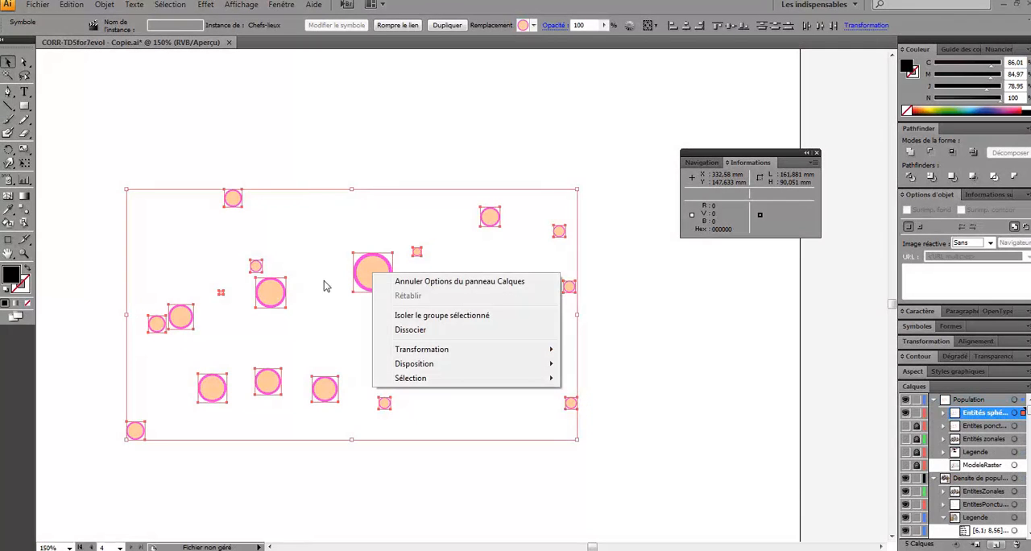
pyautogui.click(193, 237)
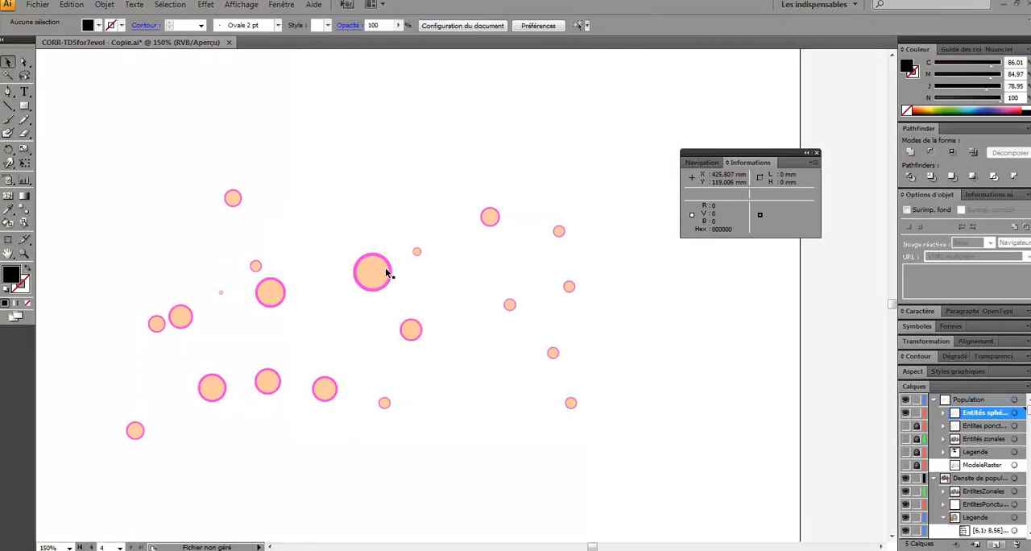
# - Break the symbol link of the largest district circle, near the centre of the map
pyautogui.click(385, 273)
pyautogui.rightClick(376, 270)
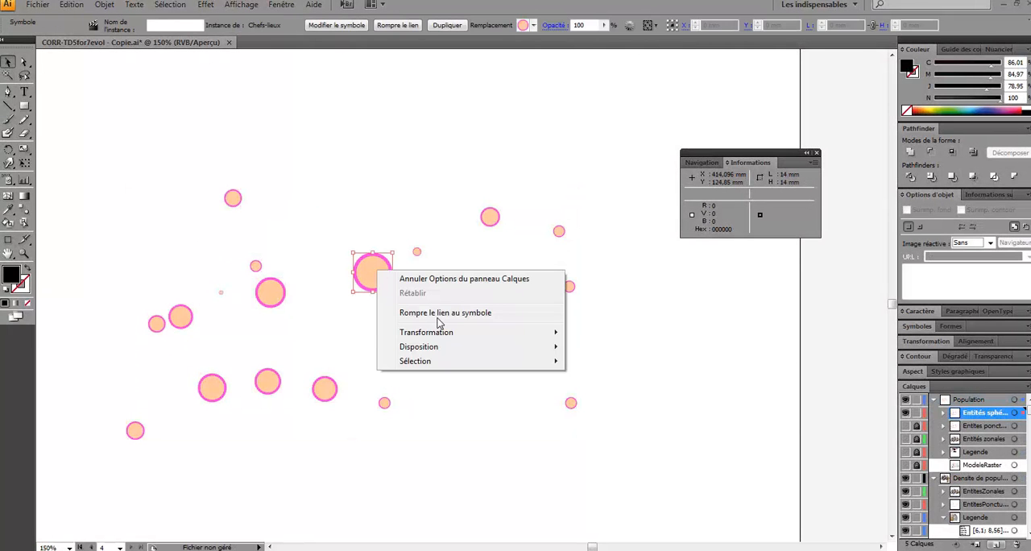
pyautogui.click(439, 314)
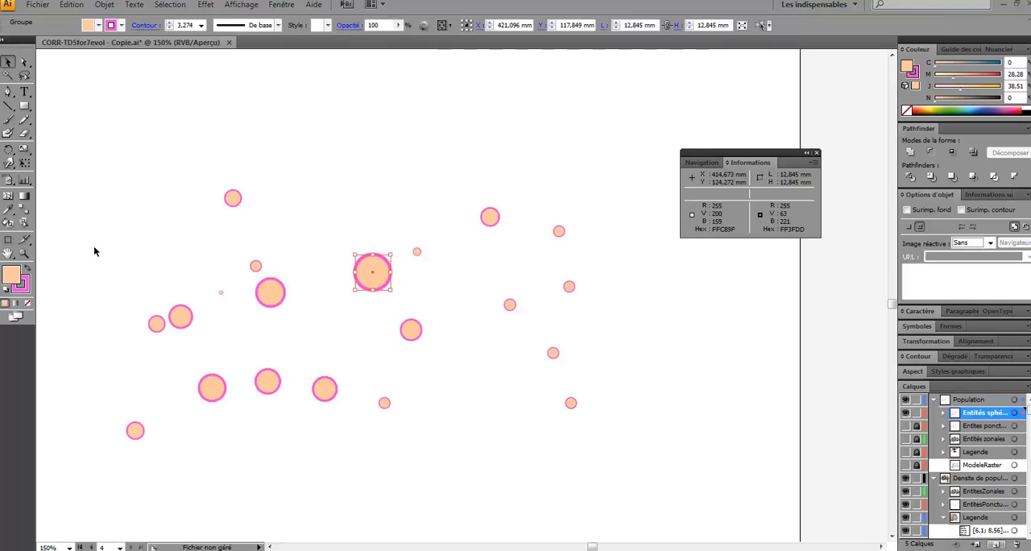
# - Add four interior mesh points to the largest circle with the Mesh tool, forming two horizontal and two vertical mesh lines
pyautogui.click(8, 198)
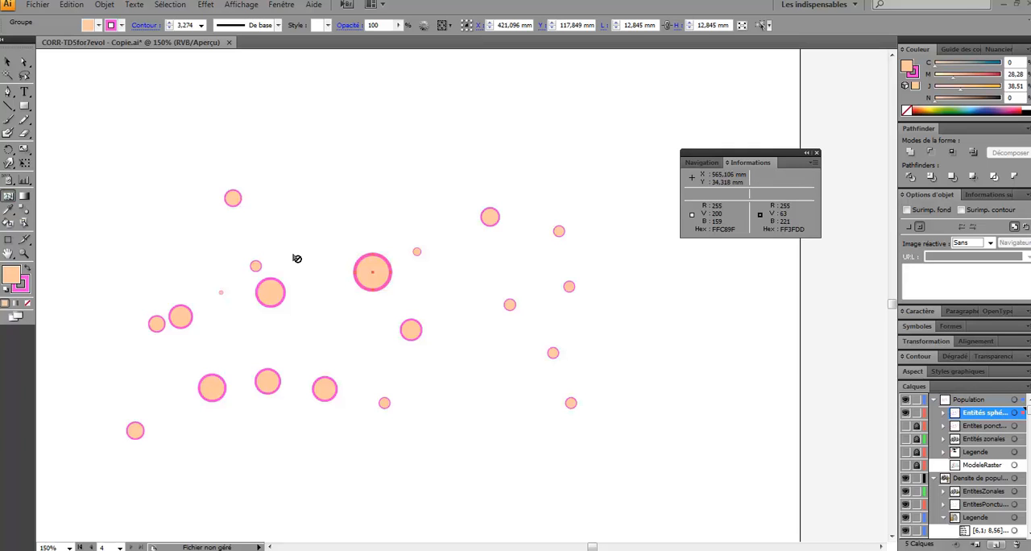
pyautogui.click(366, 268)
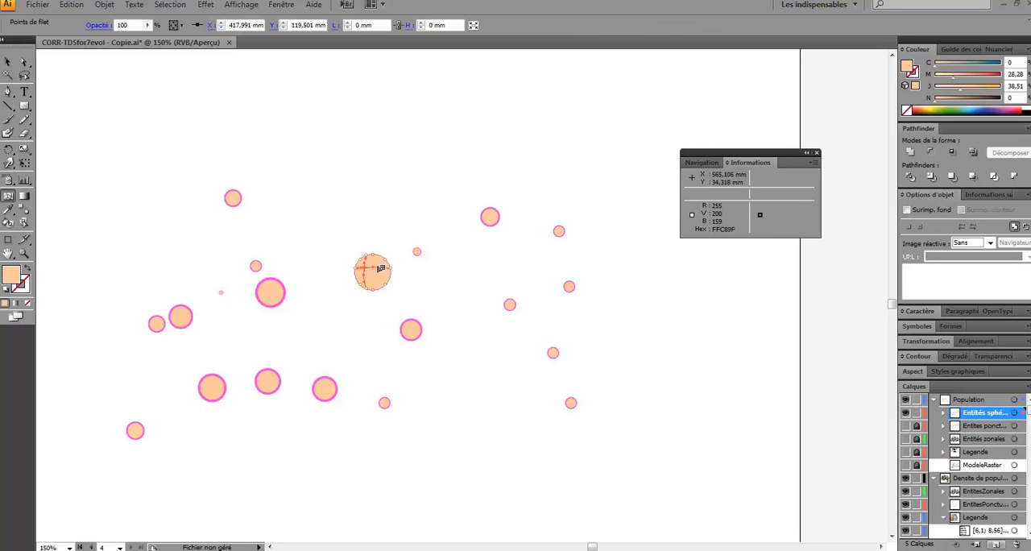
pyautogui.click(377, 268)
pyautogui.click(377, 279)
pyautogui.click(366, 281)
pyautogui.press('z')
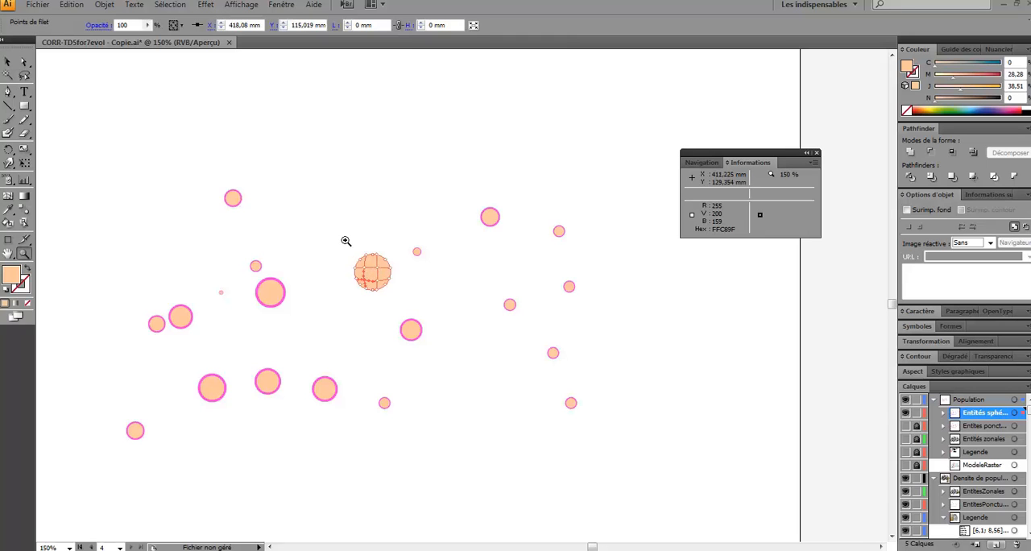
pyautogui.moveTo(345, 241); pyautogui.dragTo(397, 300)
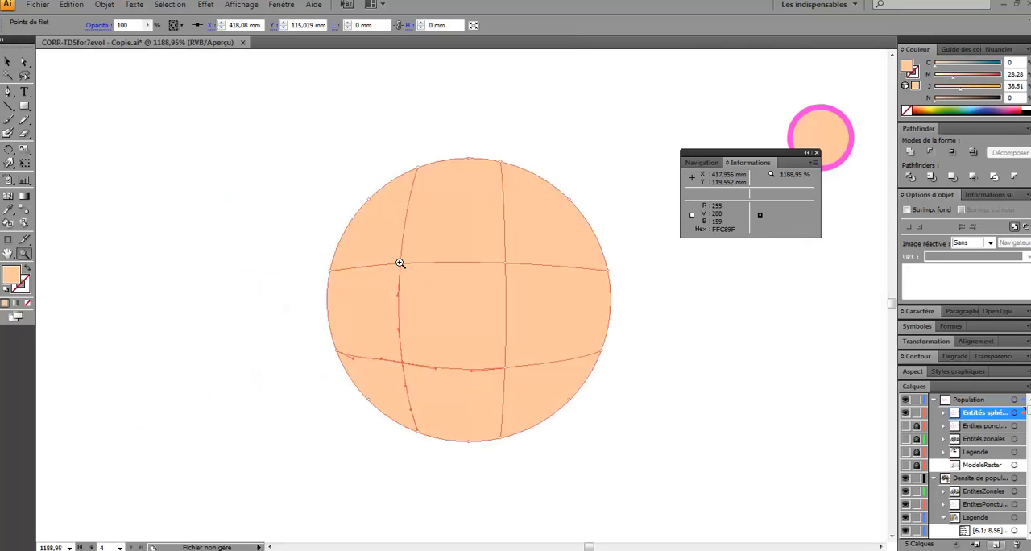
# - Colour the largest circle's upper-left interior mesh point light blue (C 45.1, J 16.47) and the upper-right one blue-green (C 45.88, J 25.1)
pyautogui.click(9, 198)
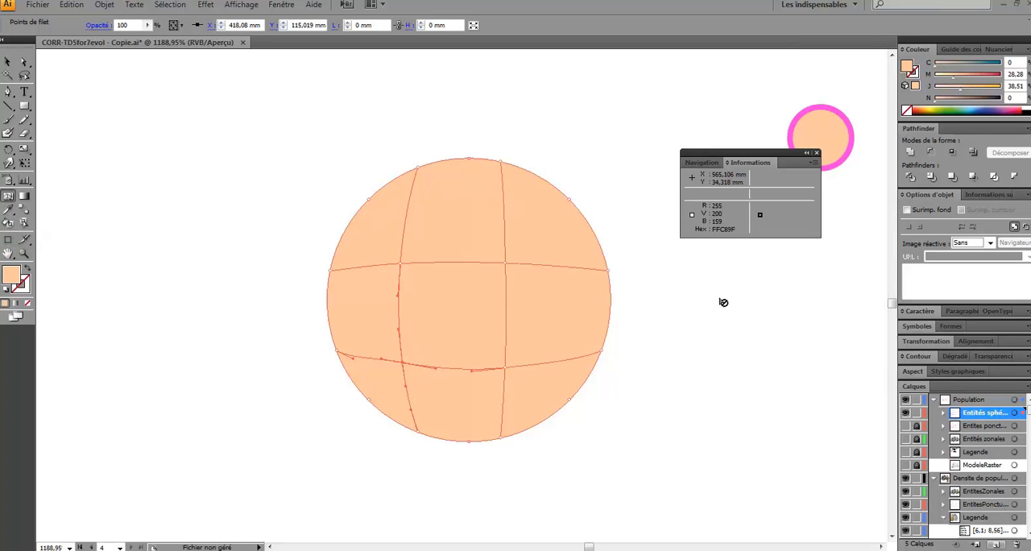
pyautogui.click(402, 265)
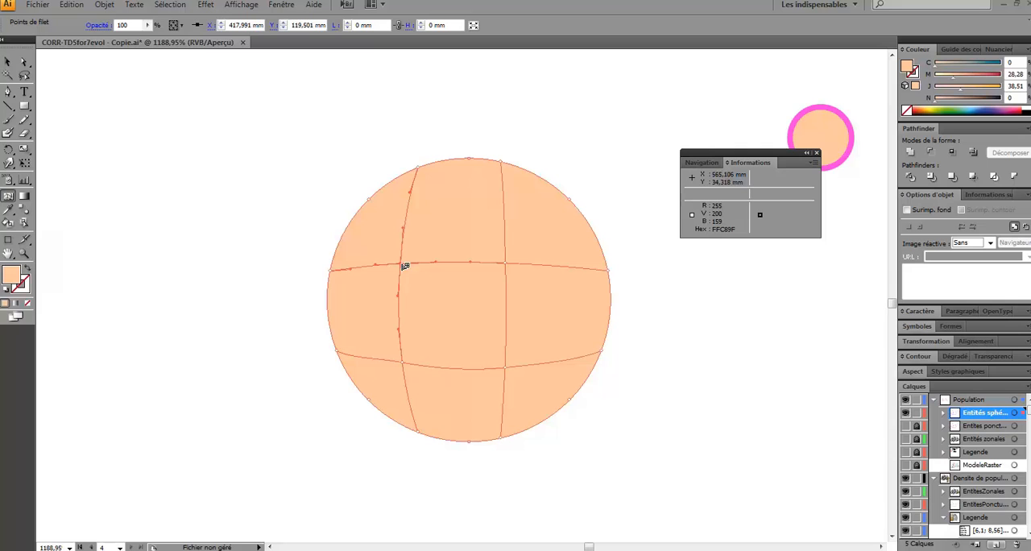
pyautogui.click(972, 104)
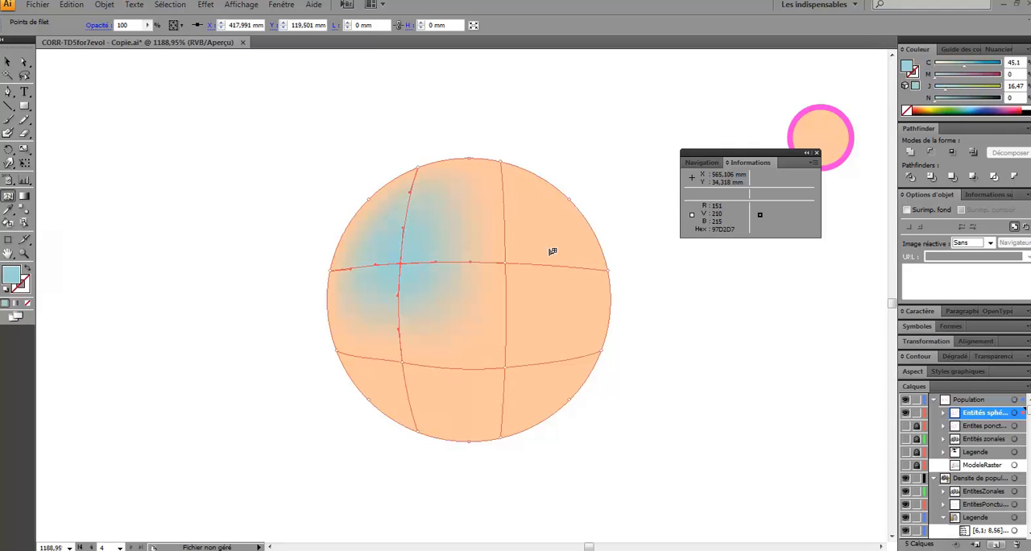
pyautogui.click(508, 263)
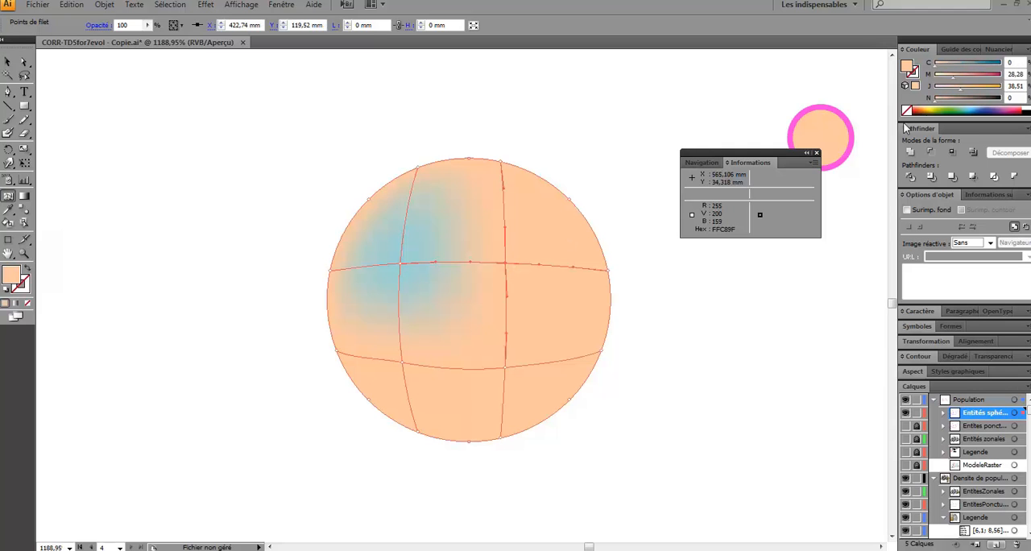
pyautogui.click(969, 102)
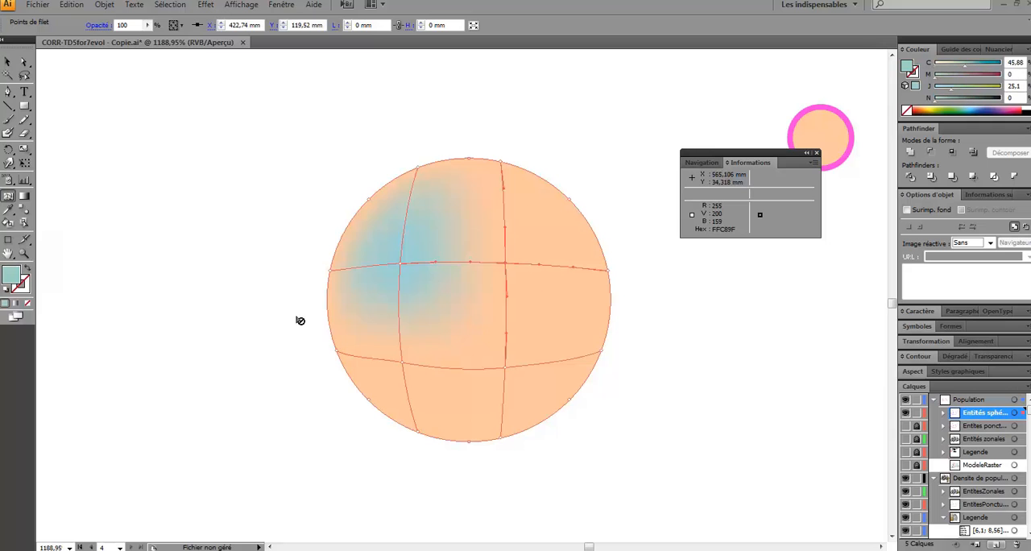
pyautogui.click(404, 363)
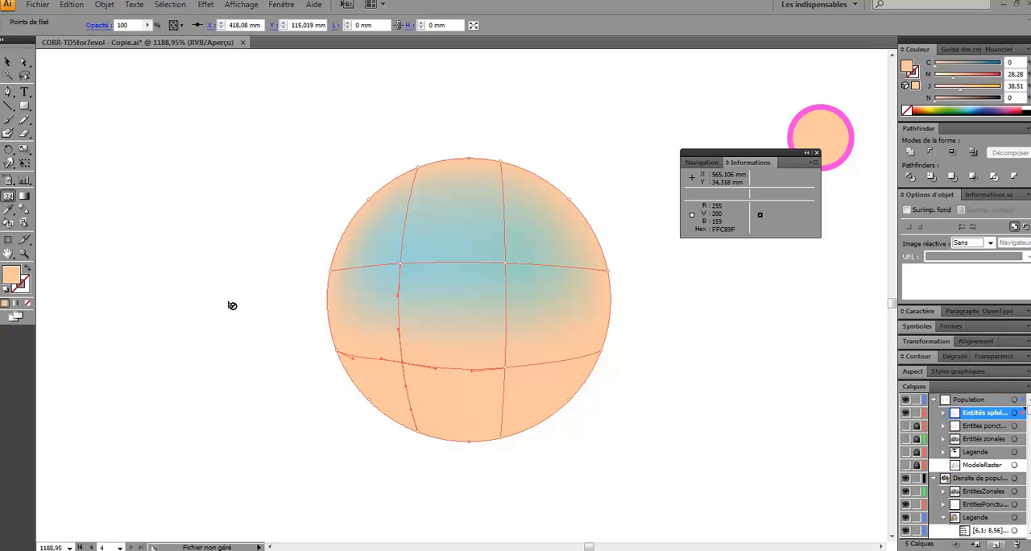
pyautogui.scroll(-5, 229, 303)
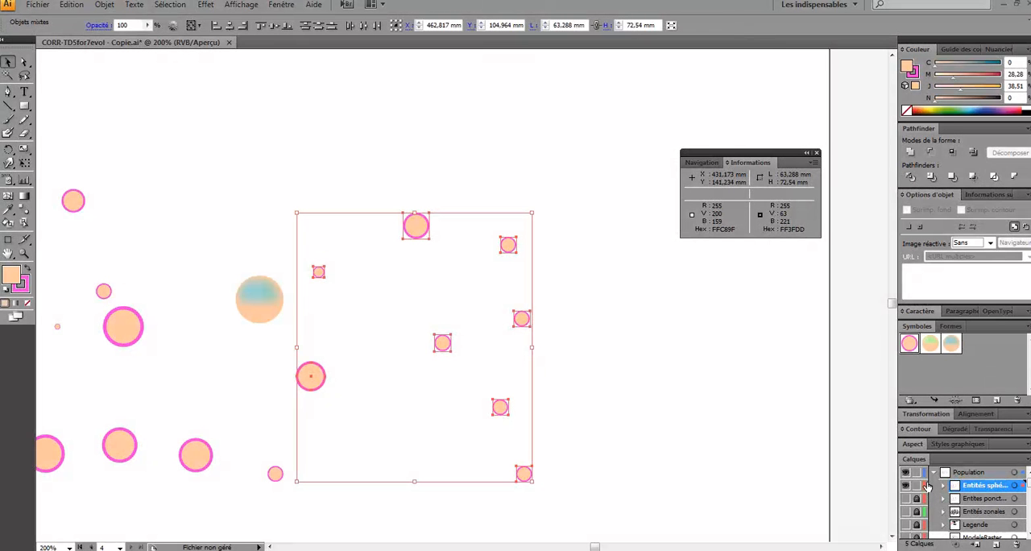
pyautogui.click(415, 194)
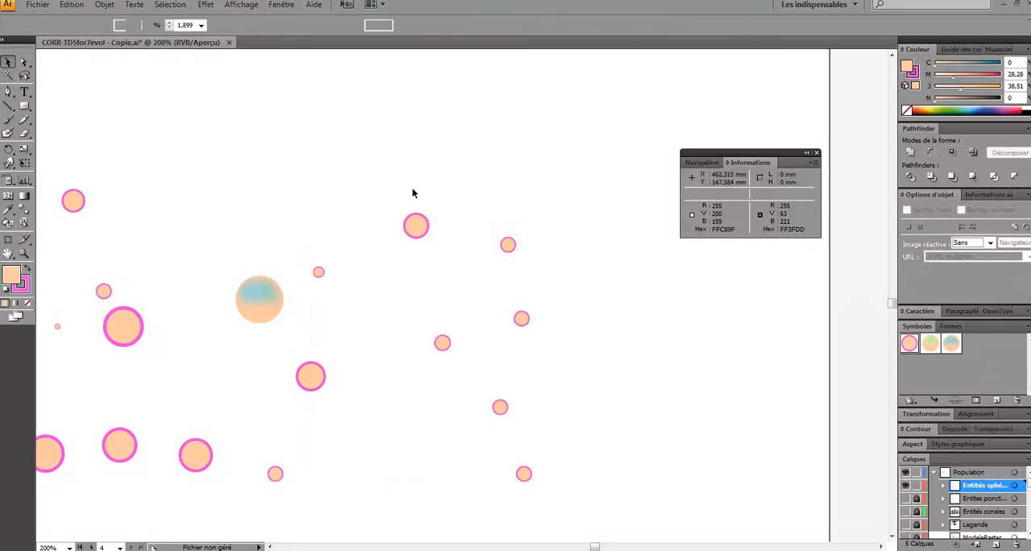
pyautogui.moveTo(588, 505); pyautogui.dragTo(298, 162)
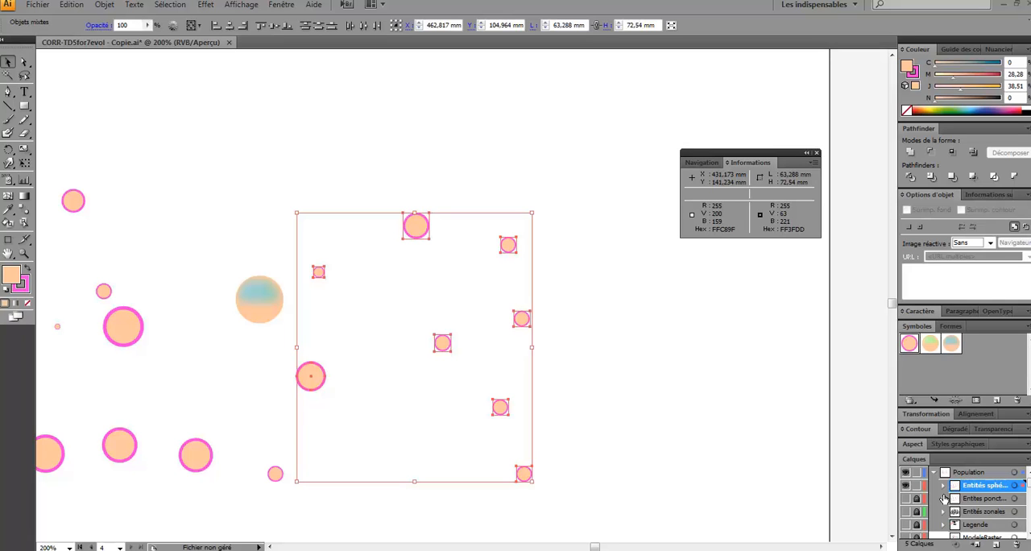
pyautogui.click(256, 253)
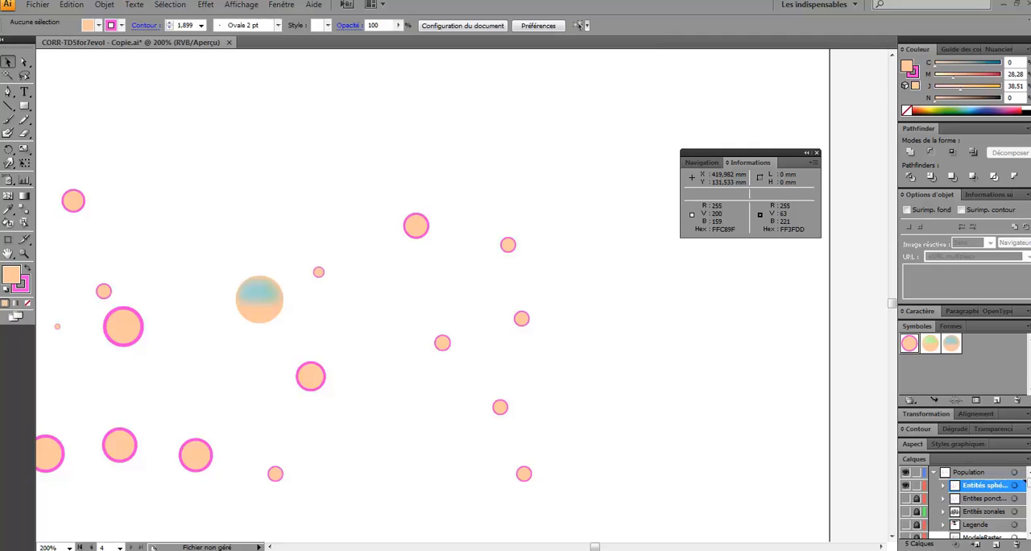
# - Close the application window
pyautogui.click(1029, 6)
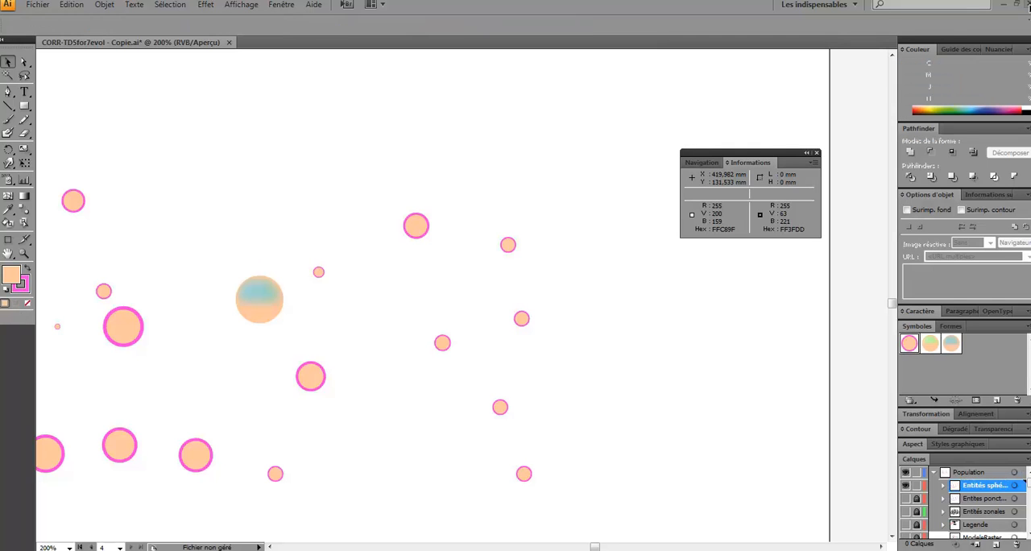